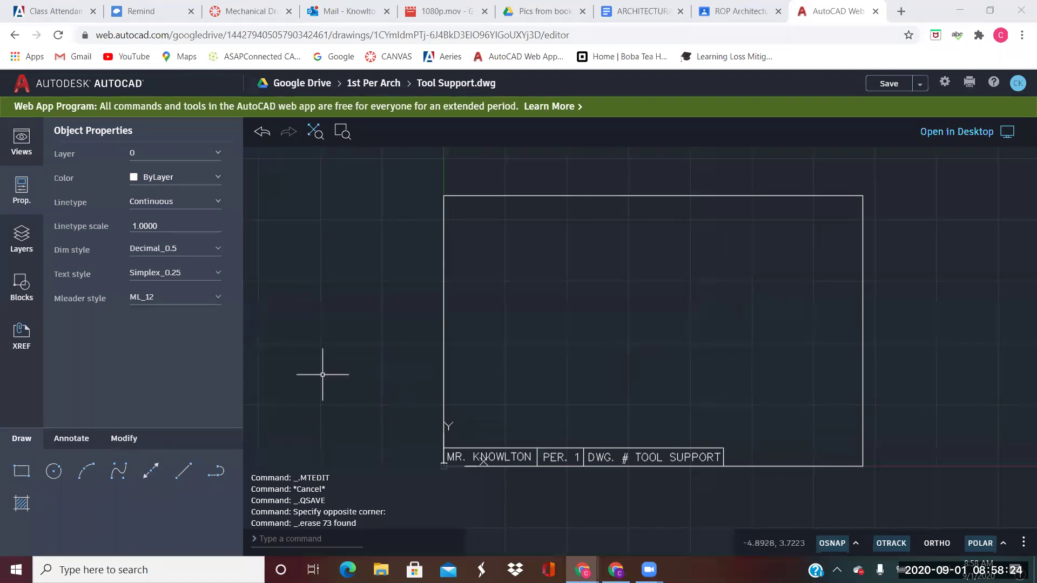
Draw the outline's 6-unit base, 2.62-unit right edge and 3.5-unit top edge with LINE
{"action": "left_click", "coordinate": [184, 471]}
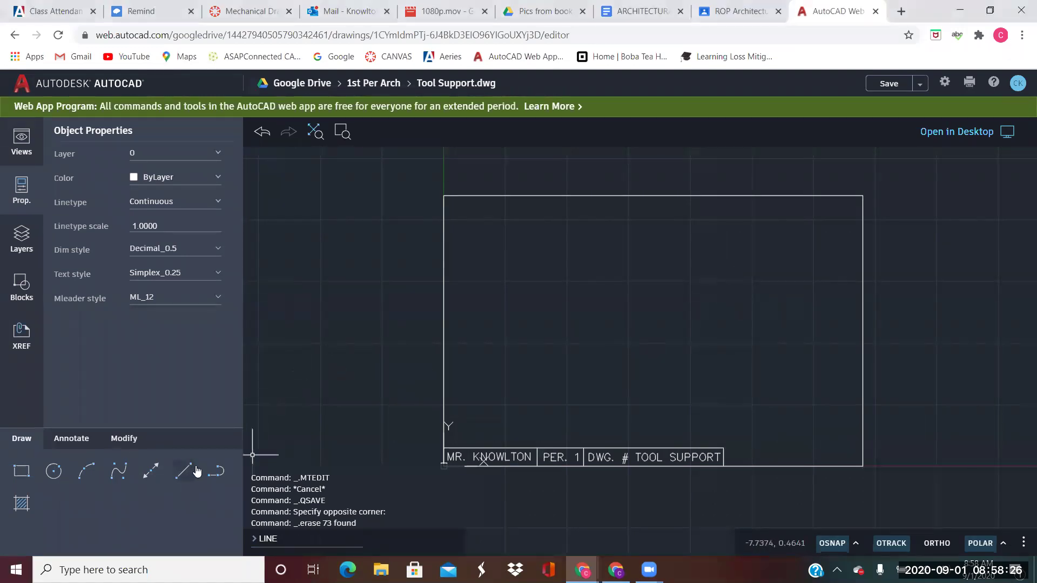
{"action": "left_click", "coordinate": [498, 406]}
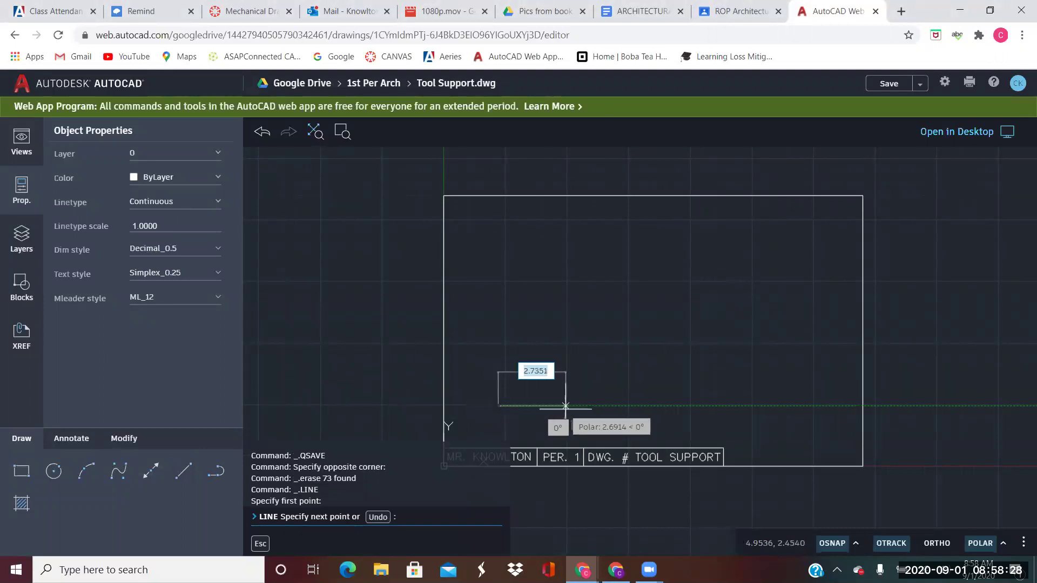
{"action": "type", "text": "6"}
{"action": "key", "text": "Return"}
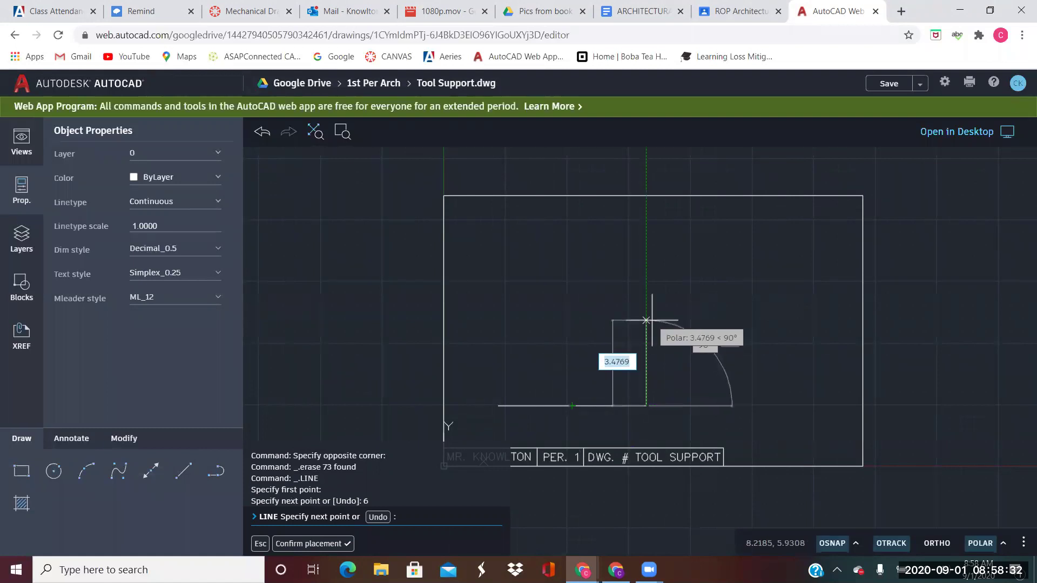
{"action": "type", "text": "2.62"}
{"action": "key", "text": "Return"}
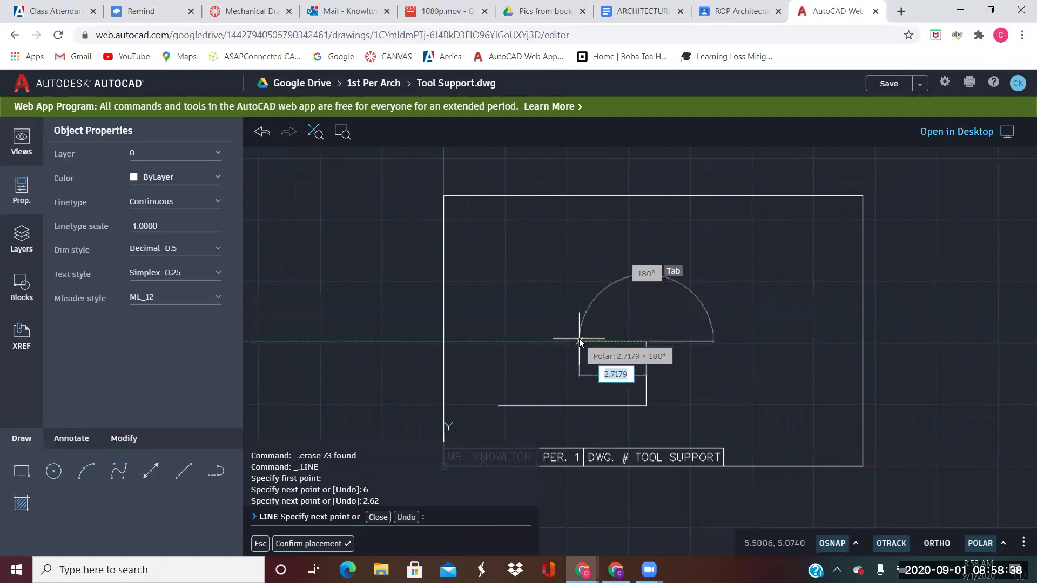
{"action": "type", "text": "3.5"}
{"action": "key", "text": "Return"}
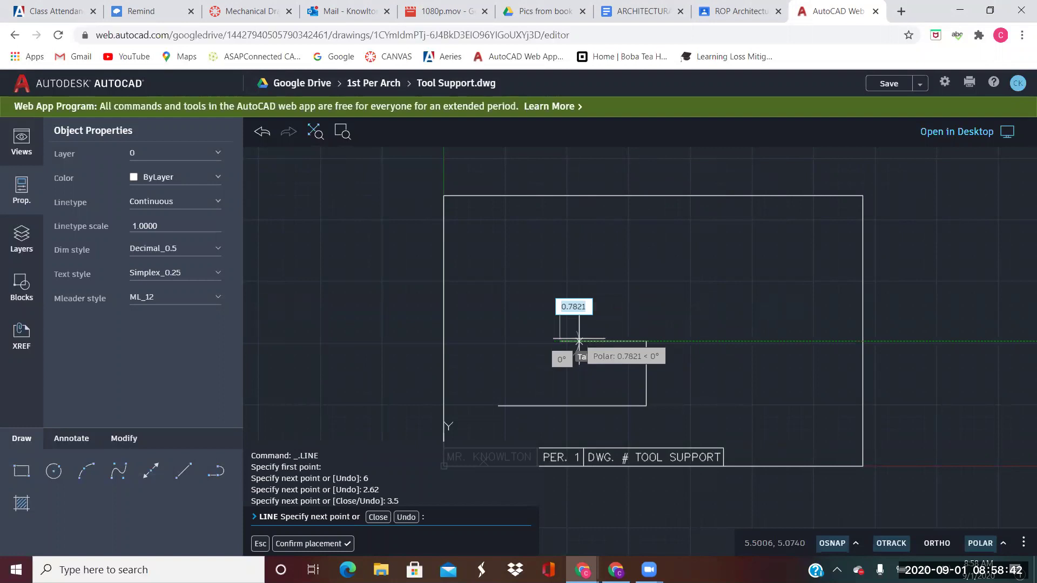
From the base's left end, draw 1 up, 1.5 right, then a sloped edge to the top edge
{"action": "key", "text": "Return"}
{"action": "key", "text": "Return"}
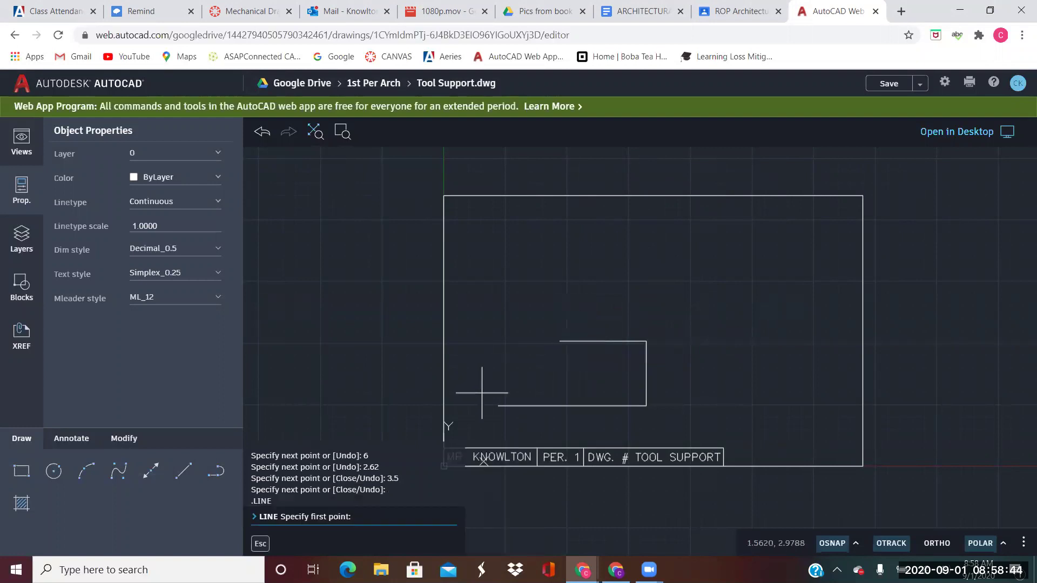
{"action": "left_click", "coordinate": [499, 406]}
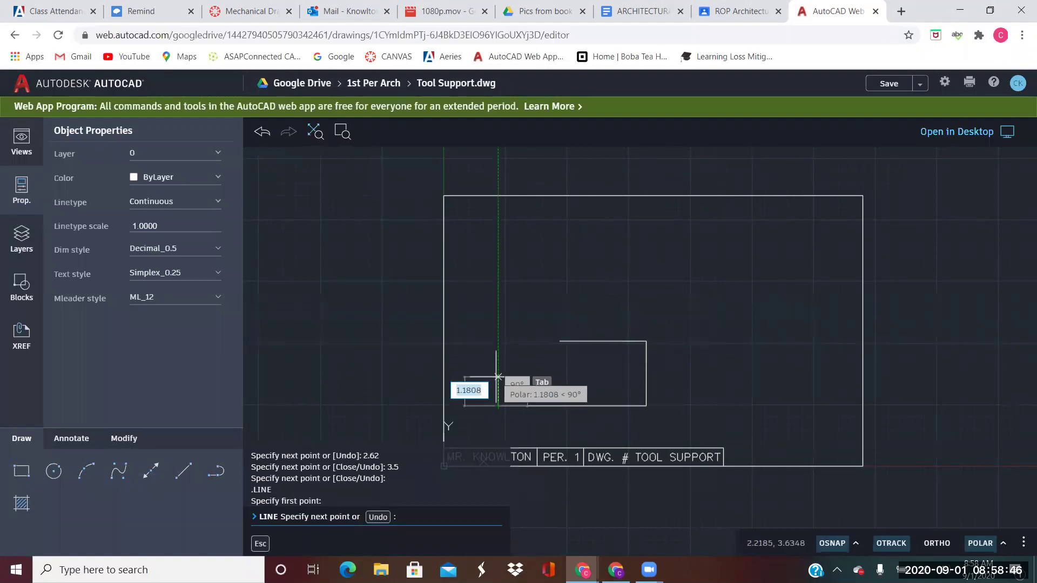
{"action": "type", "text": "1"}
{"action": "key", "text": "Return"}
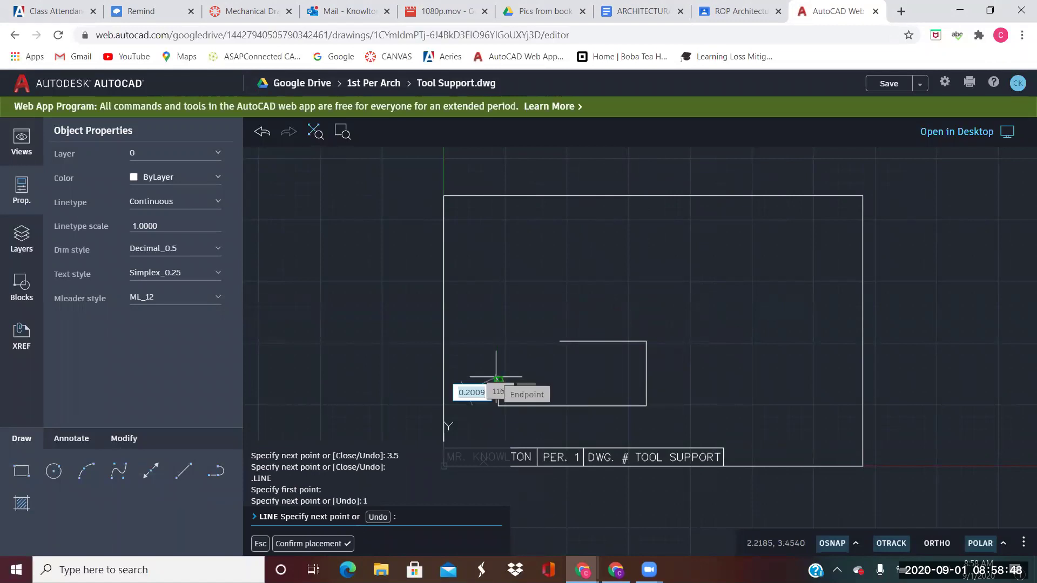
{"action": "type", "text": "1.5"}
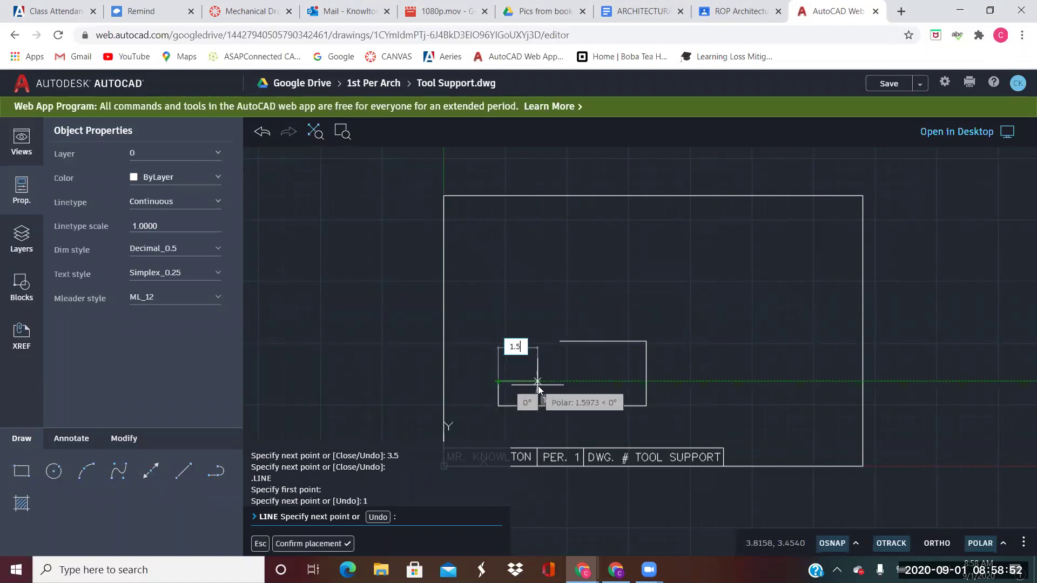
{"action": "key", "text": "Return"}
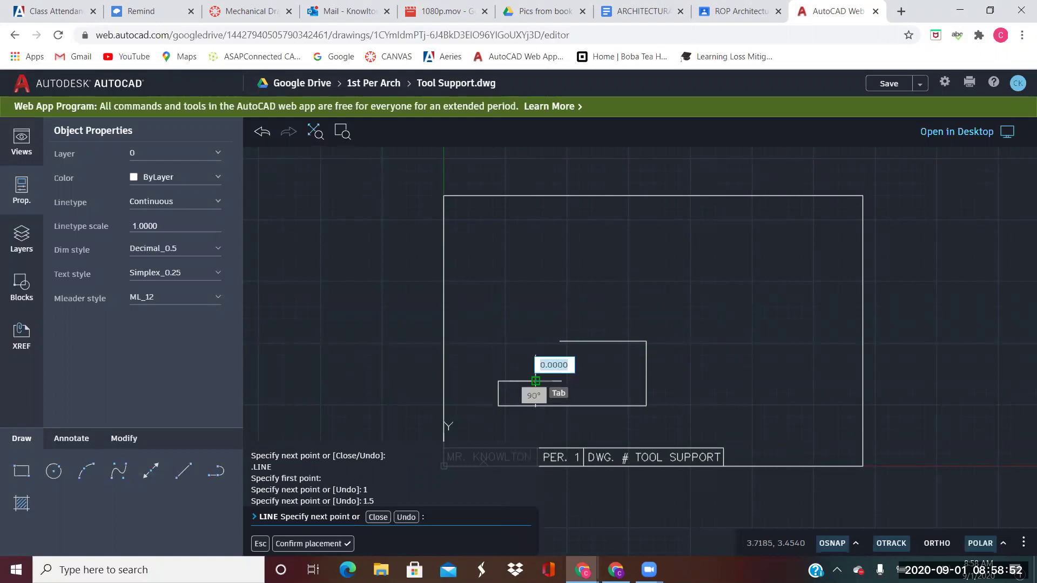
{"action": "left_click", "coordinate": [559, 341]}
{"action": "key", "text": "Return"}
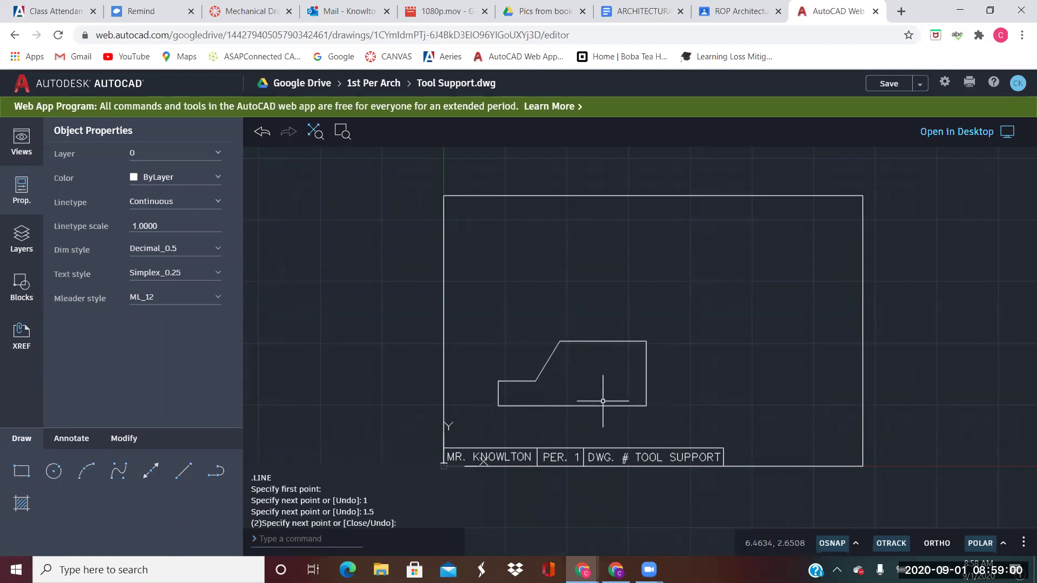
Offset the base line 0.5 upward, then zoom and pan onto the outline
{"action": "left_click", "coordinate": [124, 438]}
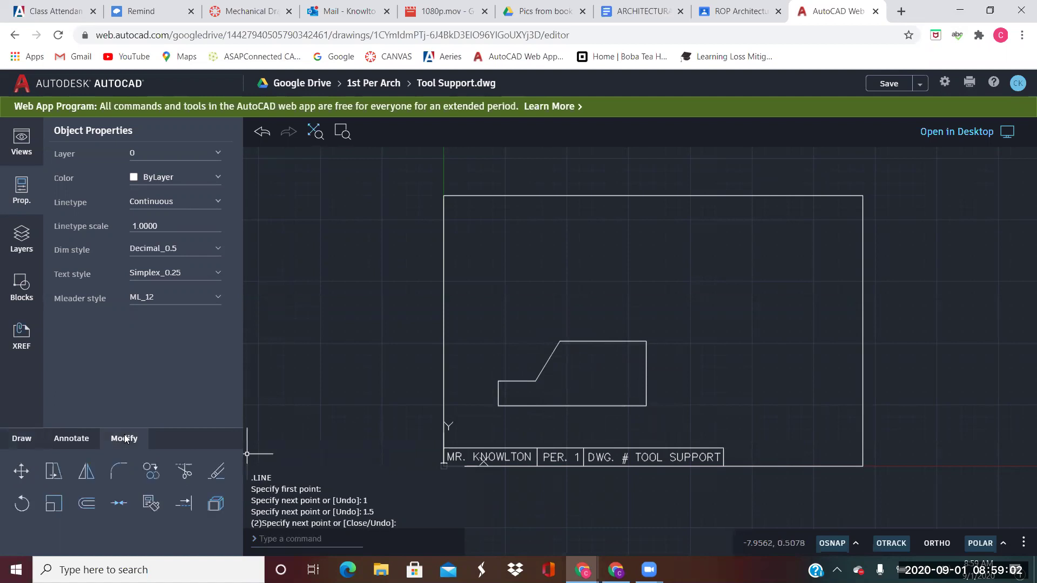
{"action": "left_click", "coordinate": [87, 504]}
{"action": "left_click", "coordinate": [554, 406]}
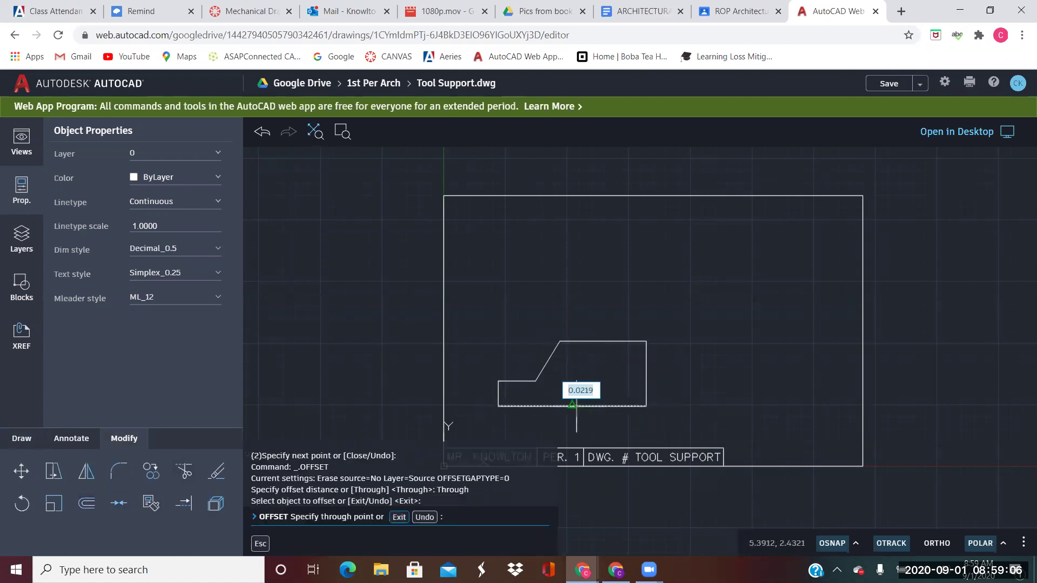
{"action": "type", "text": ".5"}
{"action": "key", "text": "Return"}
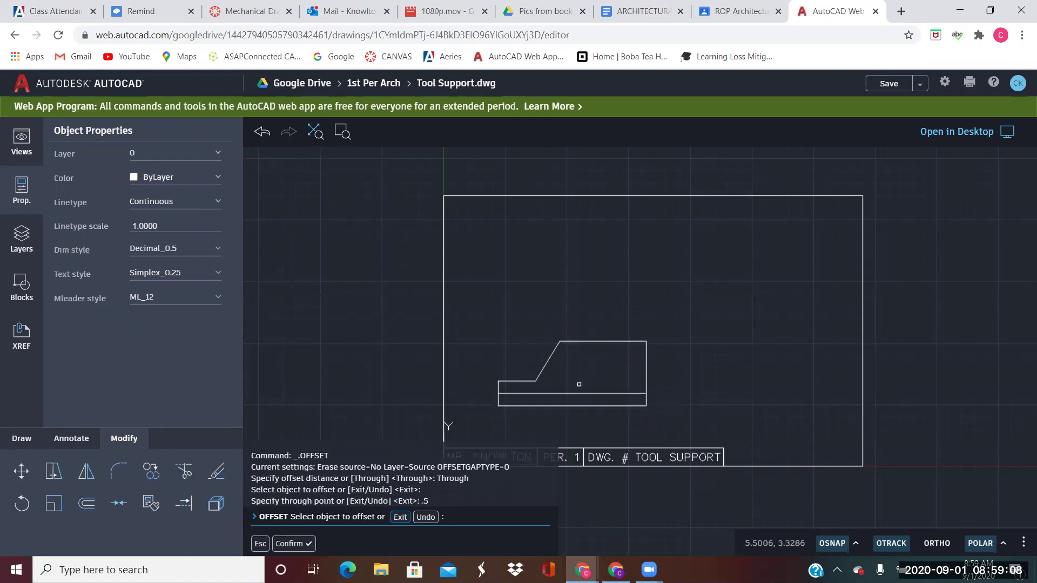
{"action": "key", "text": "Return"}
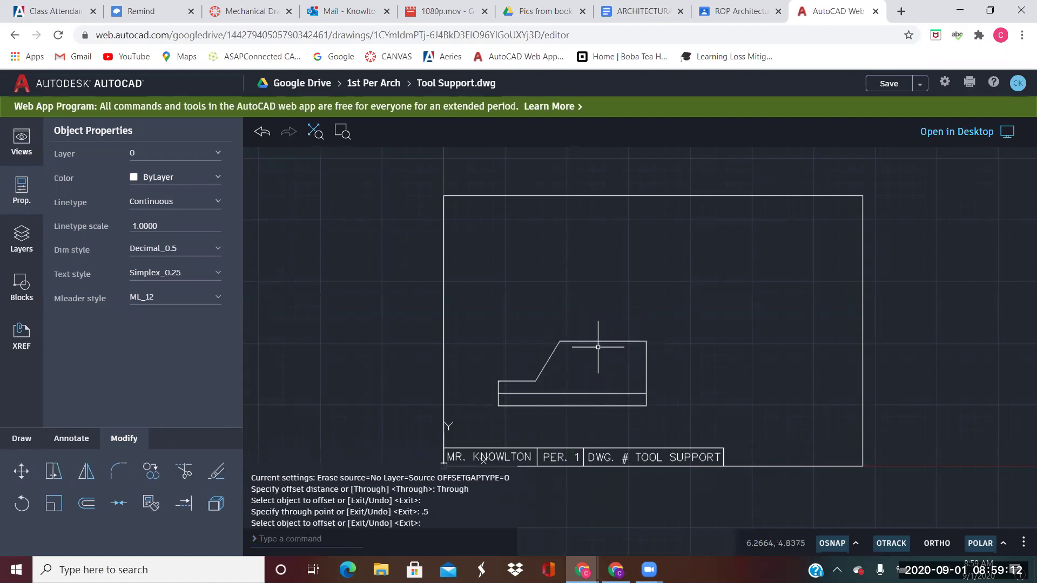
{"action": "scroll", "coordinate": [604, 359], "scroll_direction": "up", "scroll_amount": 3}
{"action": "mouse_move", "coordinate": [603, 355]}
{"action": "middle_mouse_down"}
{"action": "mouse_move", "coordinate": [601, 285]}
{"action": "mouse_move", "coordinate": [625, 271]}
{"action": "middle_mouse_up"}
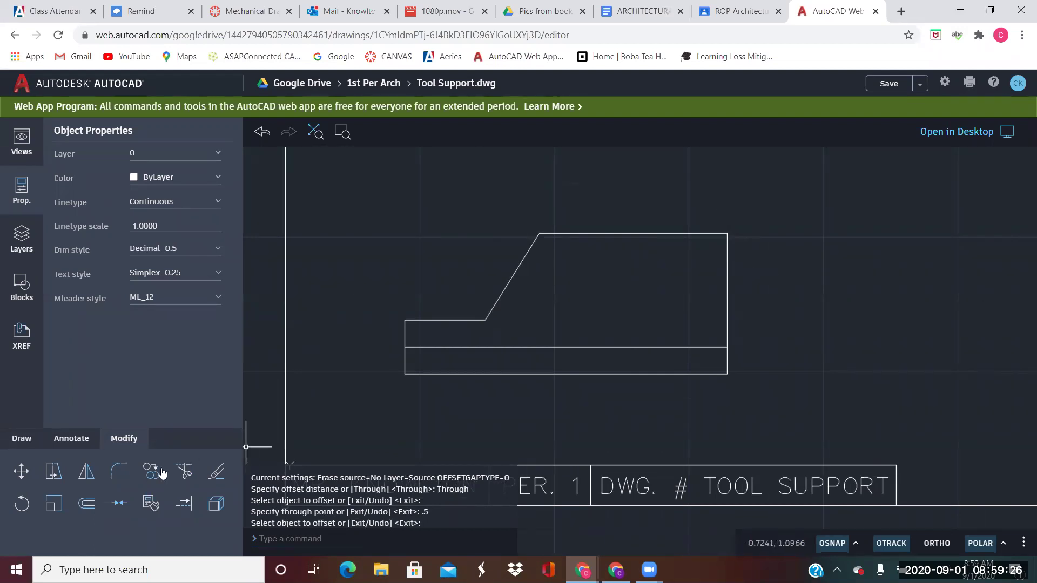
Start the slot lines on the top edge: 1.25 along, then 0.37 down
{"action": "left_click", "coordinate": [22, 441]}
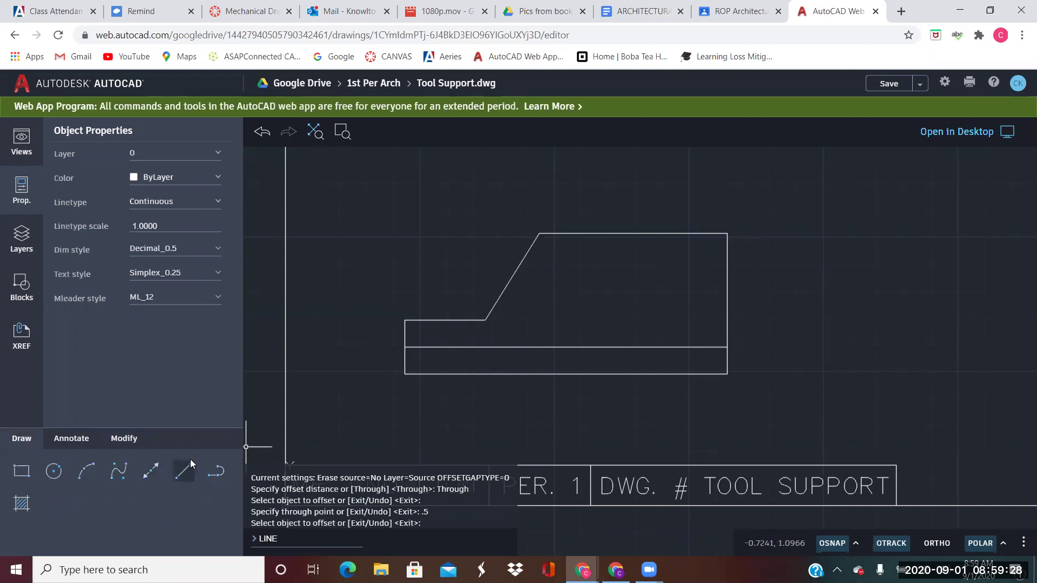
{"action": "left_click", "coordinate": [183, 470]}
{"action": "left_click", "coordinate": [727, 233]}
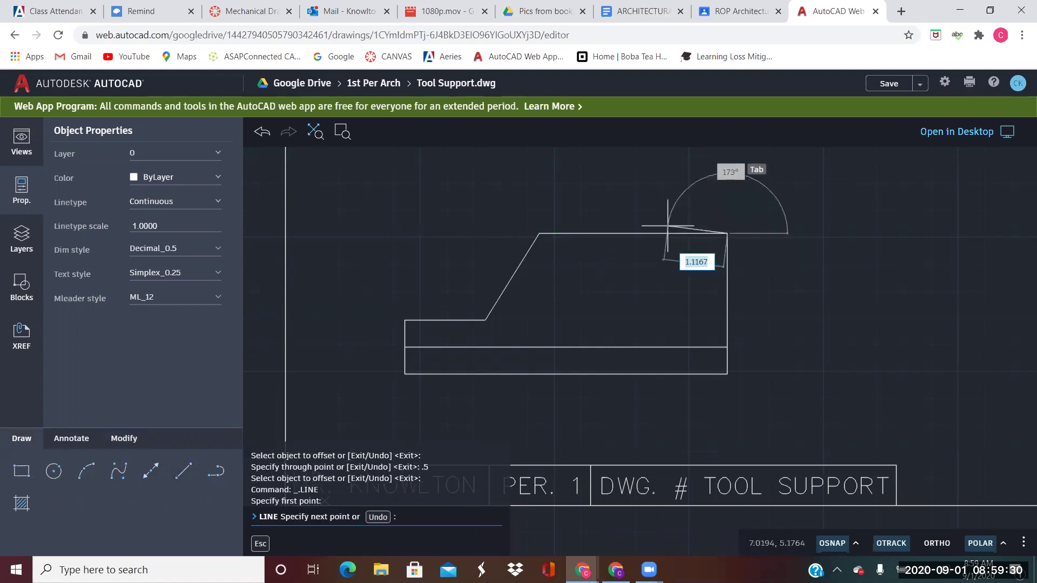
{"action": "type", "text": "1.25"}
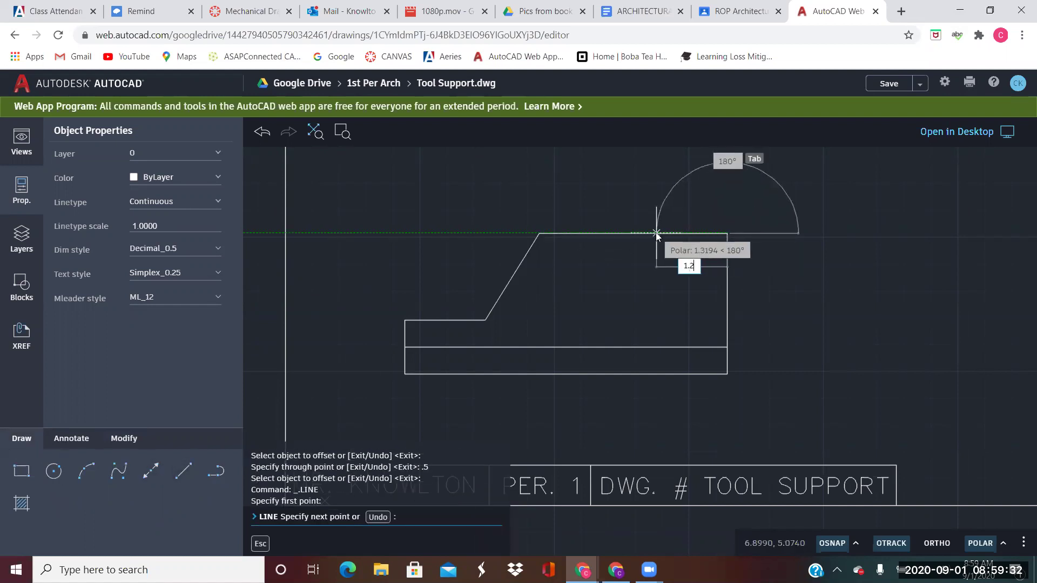
{"action": "key", "text": "Return"}
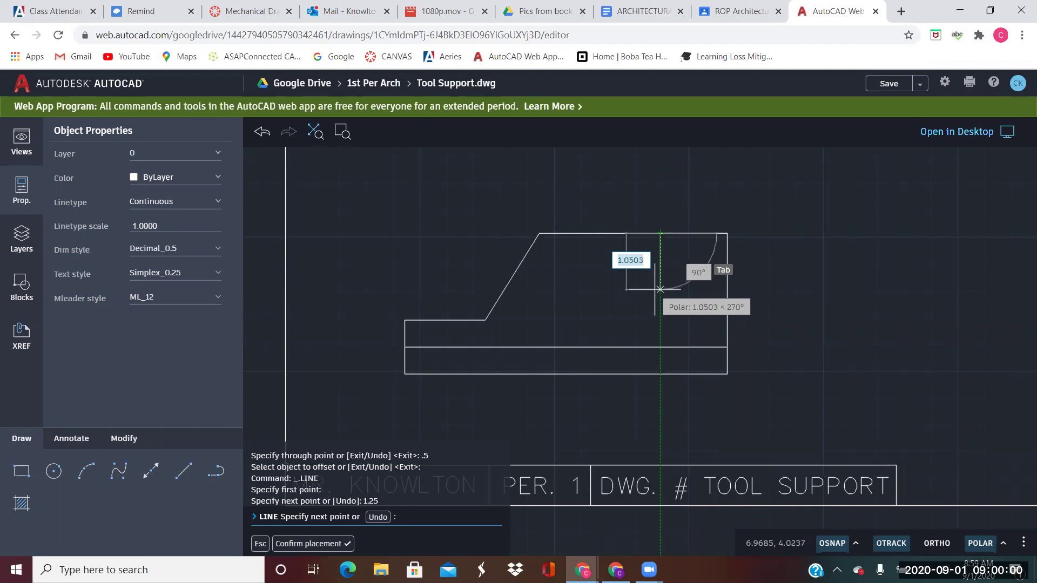
{"action": "key", "text": "BackSpace"}
{"action": "type", "text": ".37"}
{"action": "key", "text": "Return"}
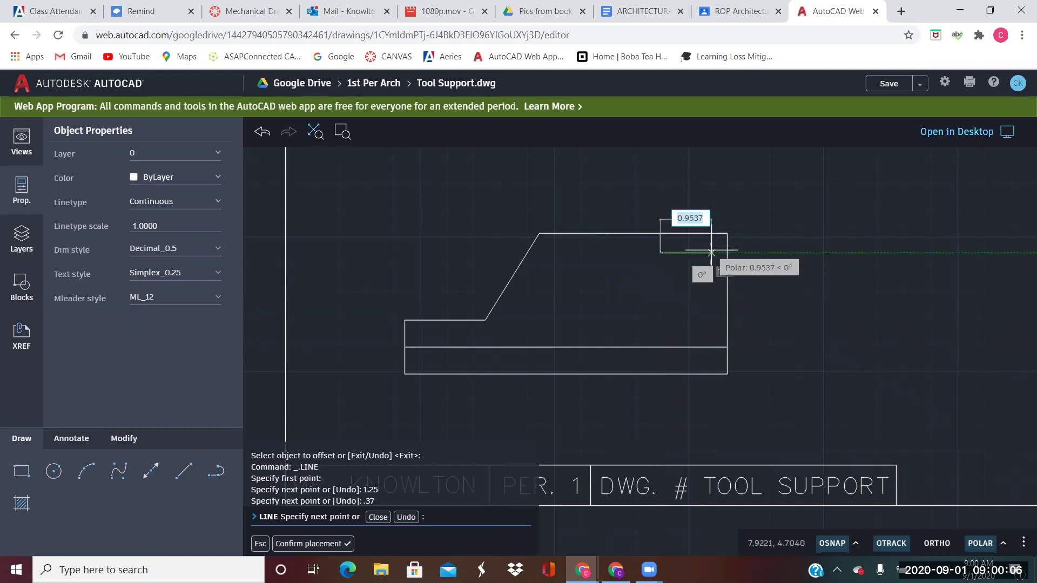
Continue the T-shaped slot with segments of 0.5, 0.75, 2, 0.75 and 0.5
{"action": "type", "text": ".5"}
{"action": "key", "text": "Return"}
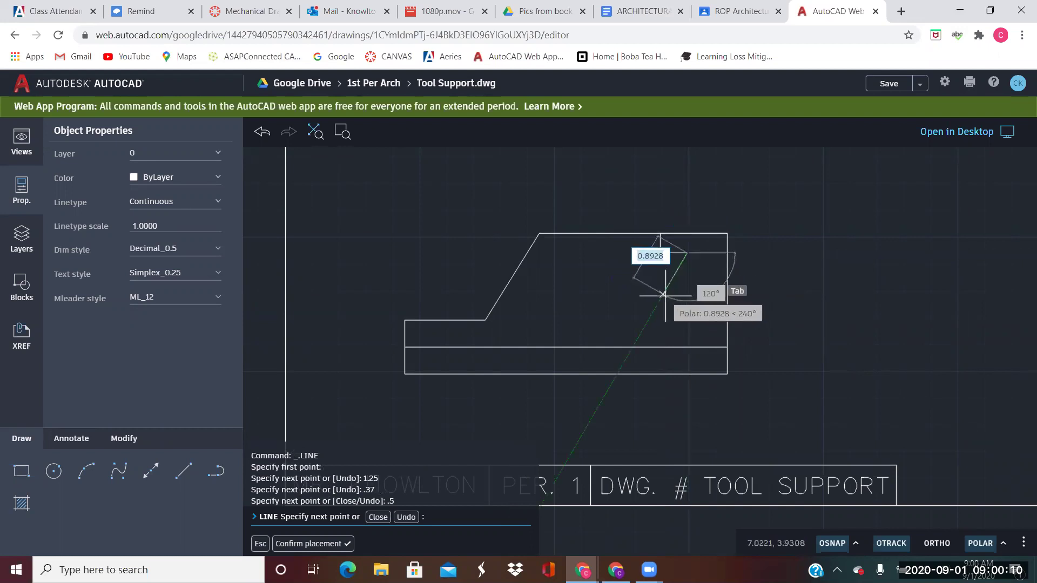
{"action": "type", "text": ".75"}
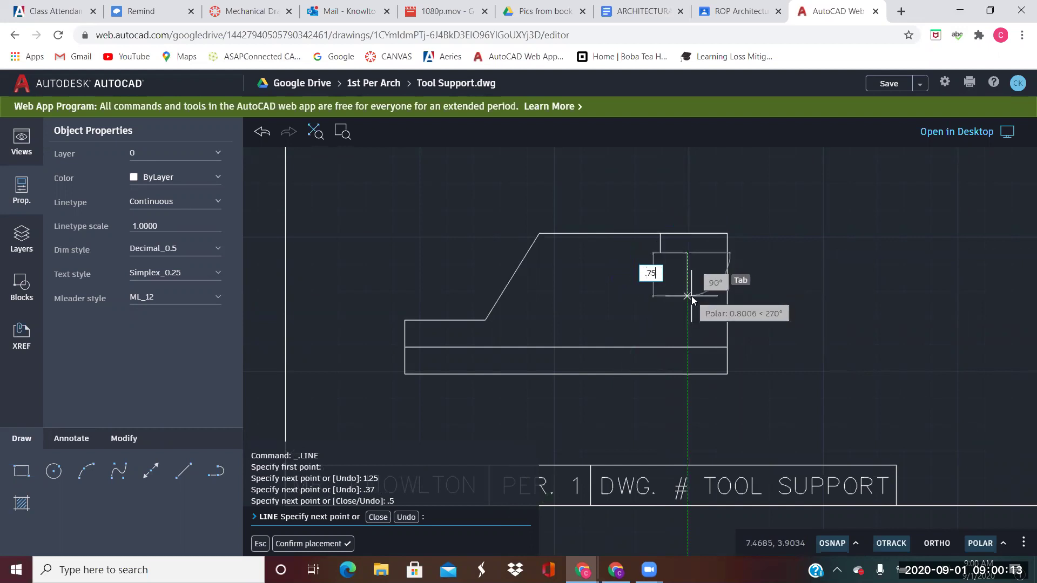
{"action": "key", "text": "Return"}
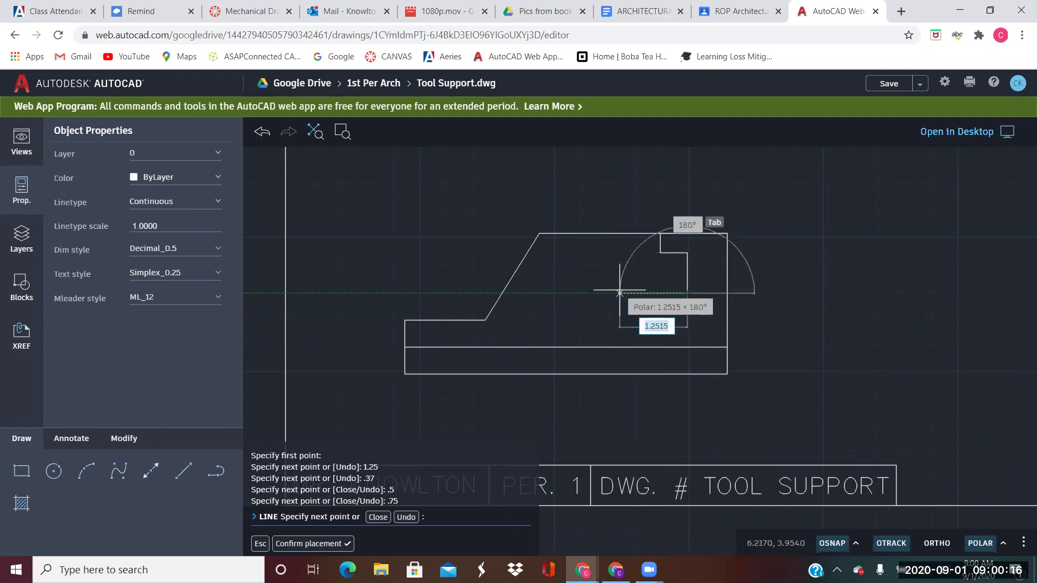
{"action": "type", "text": "2"}
{"action": "key", "text": "Return"}
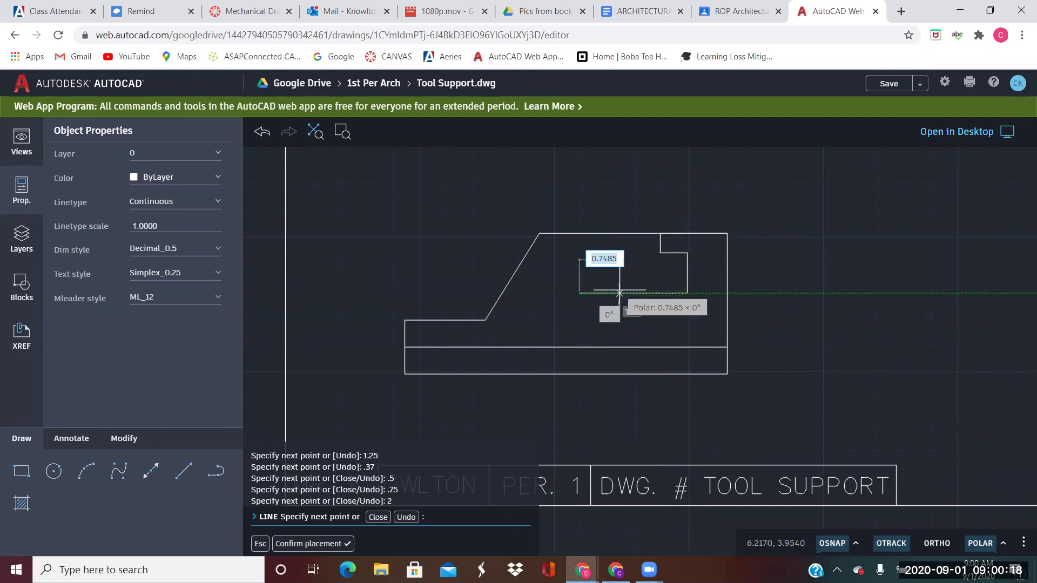
{"action": "type", "text": ".75"}
{"action": "key", "text": "Return"}
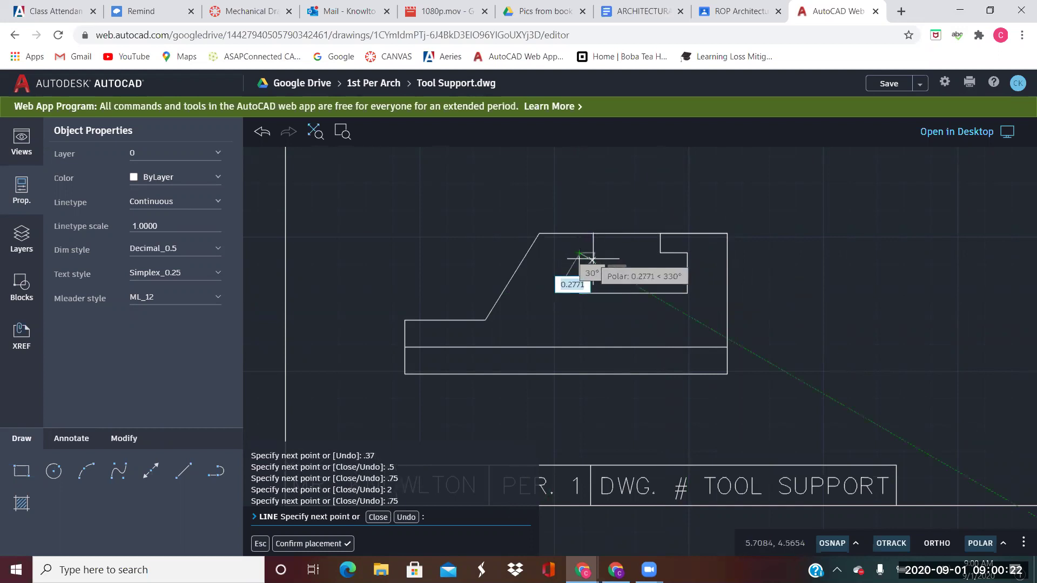
{"action": "type", "text": ".5"}
{"action": "key", "text": "Return"}
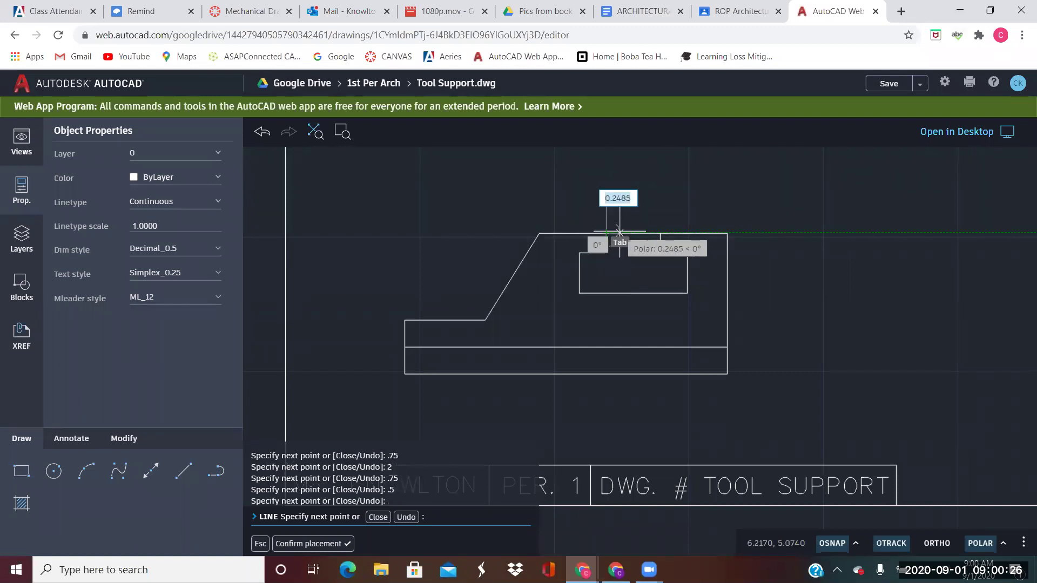
{"action": "key", "text": "Return"}
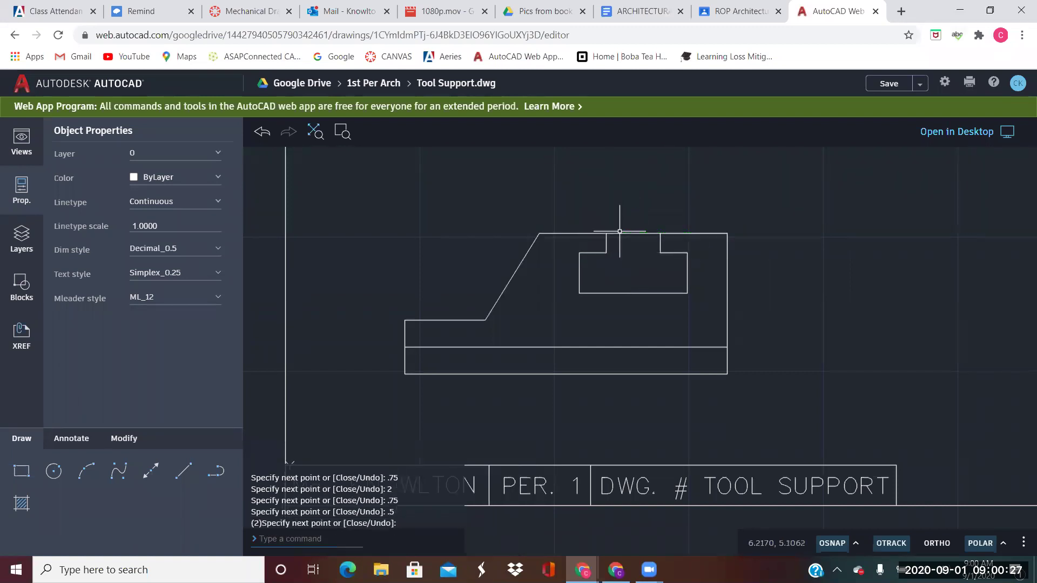
Trim the top edge between the slot walls and pan the drawing left
{"action": "left_click", "coordinate": [123, 439]}
{"action": "left_click", "coordinate": [183, 471]}
{"action": "mouse_move", "coordinate": [614, 266]}
{"action": "left_mouse_down"}
{"action": "mouse_move", "coordinate": [634, 224]}
{"action": "mouse_move", "coordinate": [762, 236]}
{"action": "left_mouse_up"}
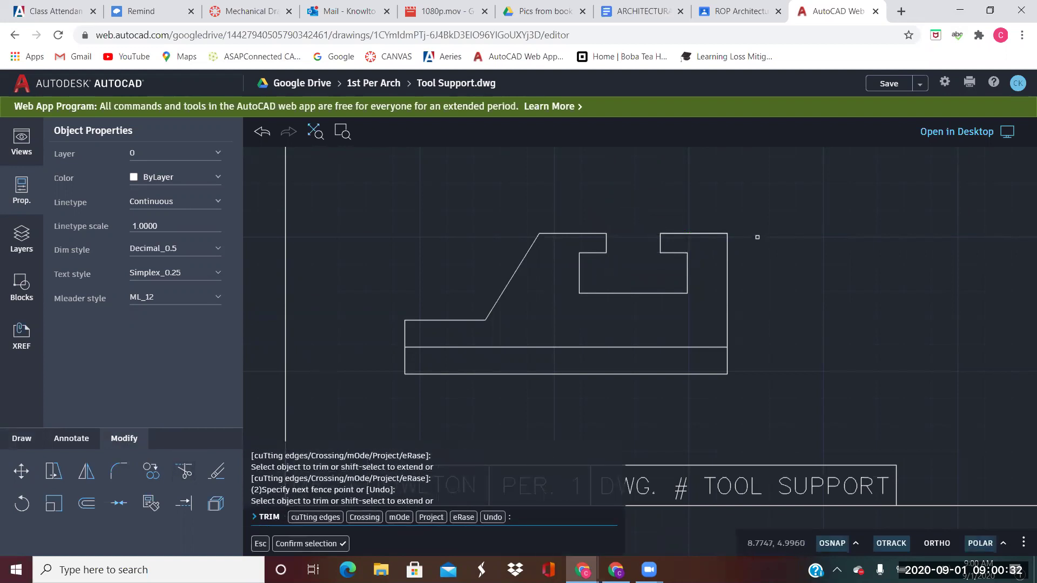
{"action": "middle_click_drag", "start_coordinate": [808, 334], "coordinate": [701, 320]}
{"action": "left_click", "coordinate": [19, 441]}
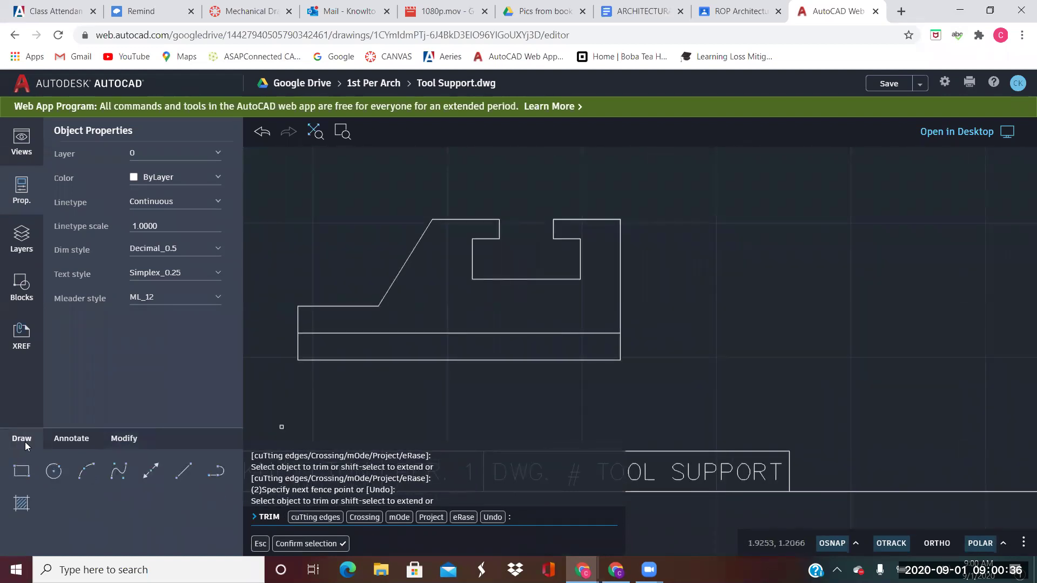
Draw the side-view rectangle 1 unit right of the front view: 2.62 up, 3 across, down to the base
{"action": "left_click", "coordinate": [182, 472]}
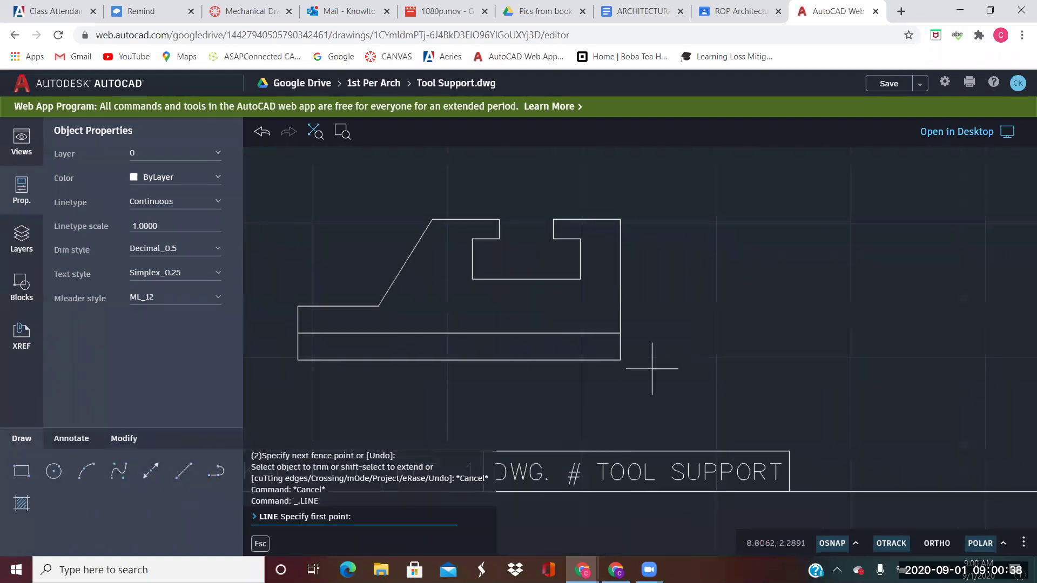
{"action": "left_click", "coordinate": [620, 360]}
{"action": "type", "text": "1"}
{"action": "key", "text": "Return"}
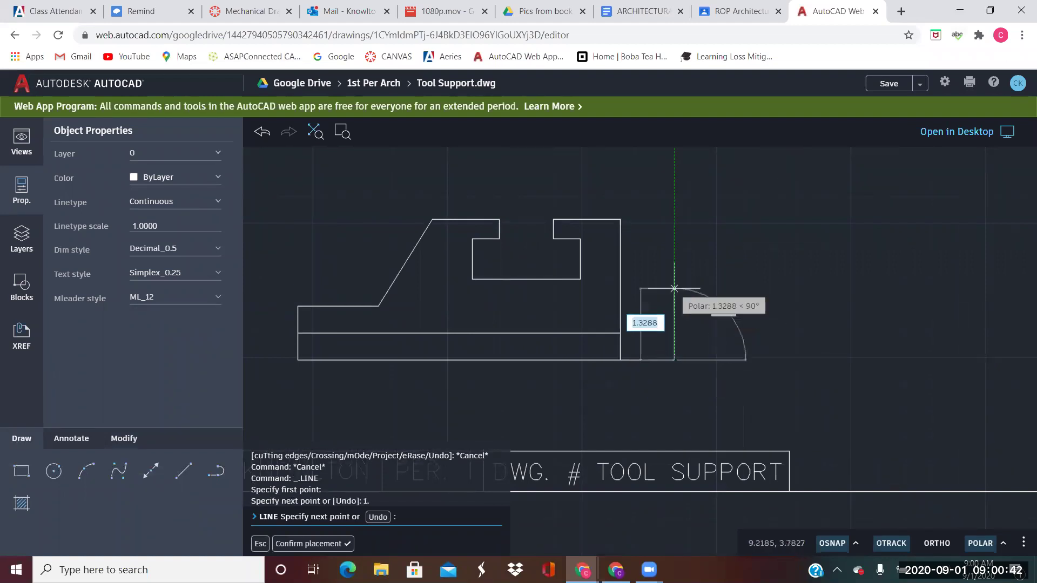
{"action": "type", "text": "2.62"}
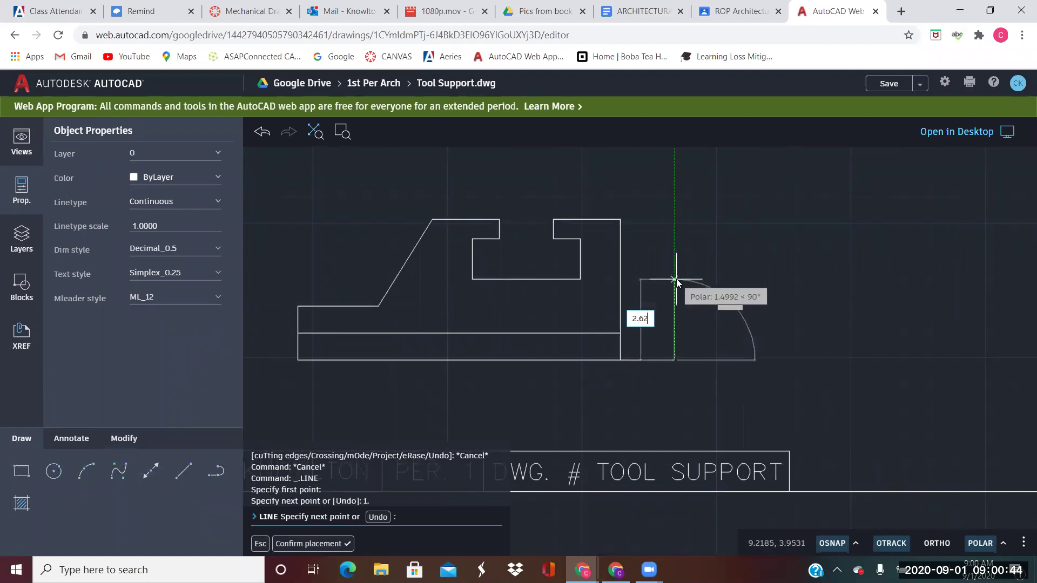
{"action": "key", "text": "Return"}
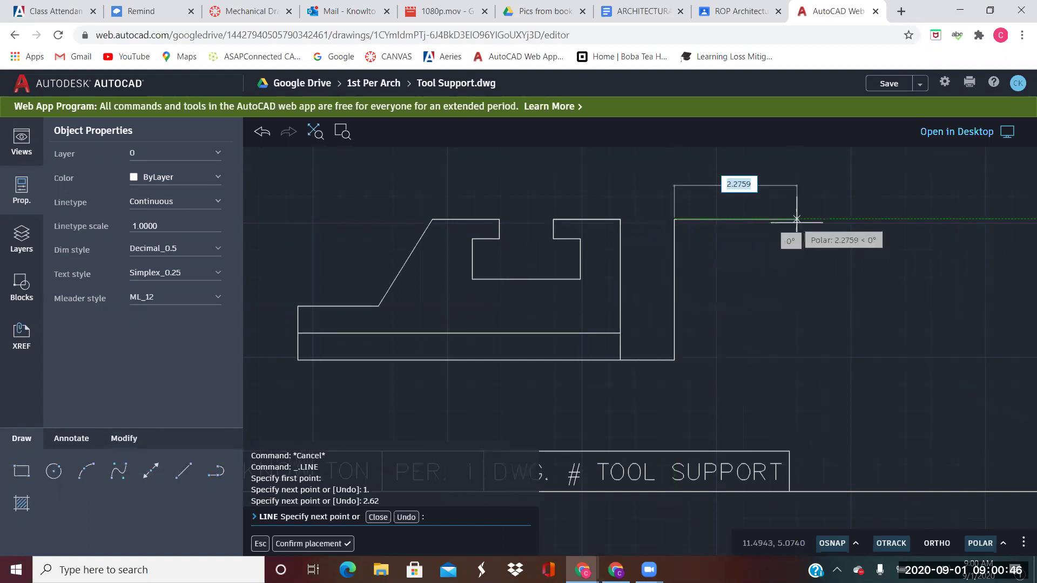
{"action": "type", "text": "3"}
{"action": "key", "text": "Return"}
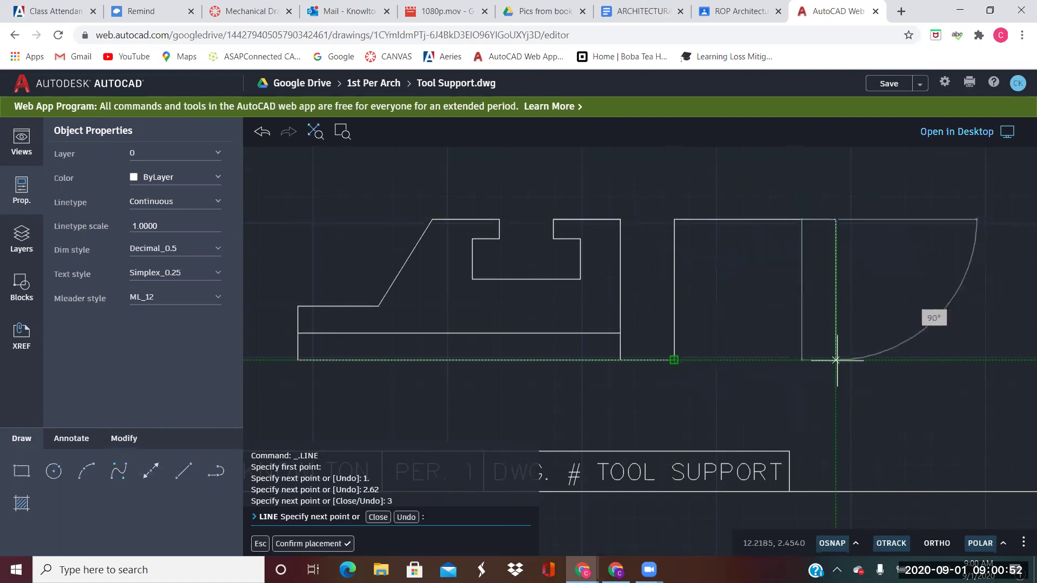
{"action": "left_click", "coordinate": [836, 360]}
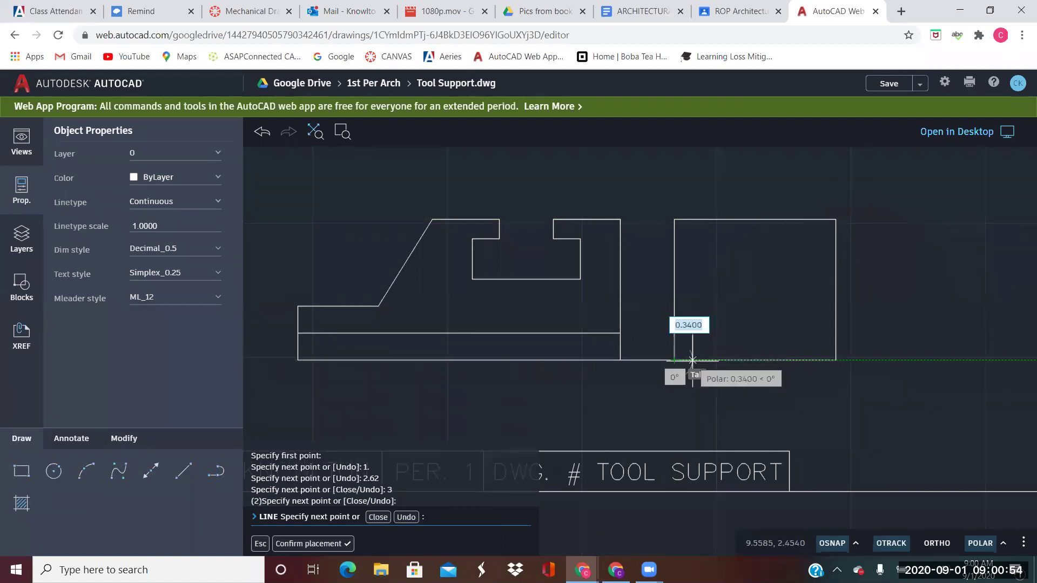
{"action": "key", "text": "Return"}
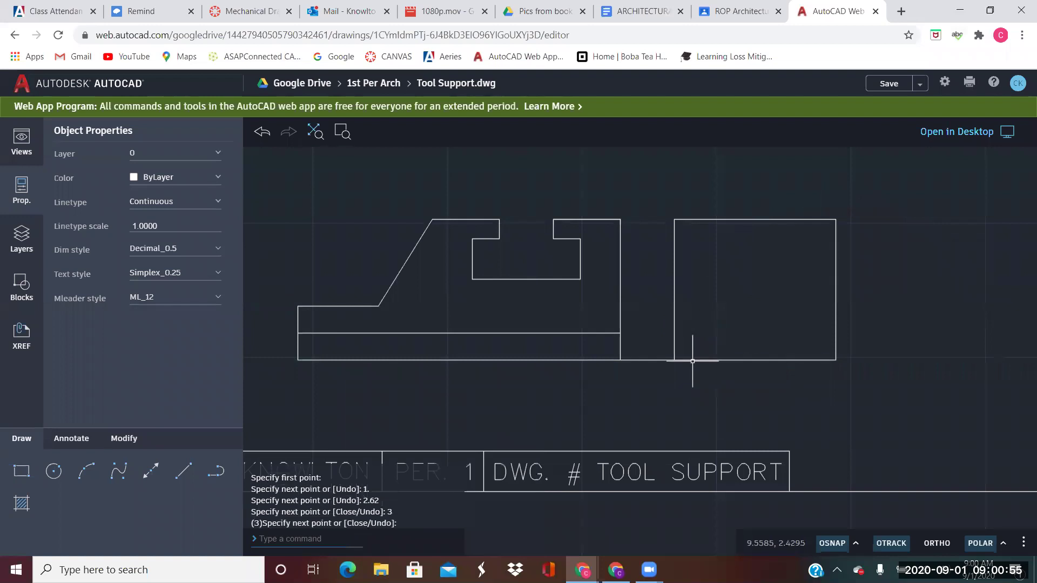
Draw 0.5 notch lines at the side view's bottom-left and bottom-right corners
{"action": "left_click", "coordinate": [190, 472]}
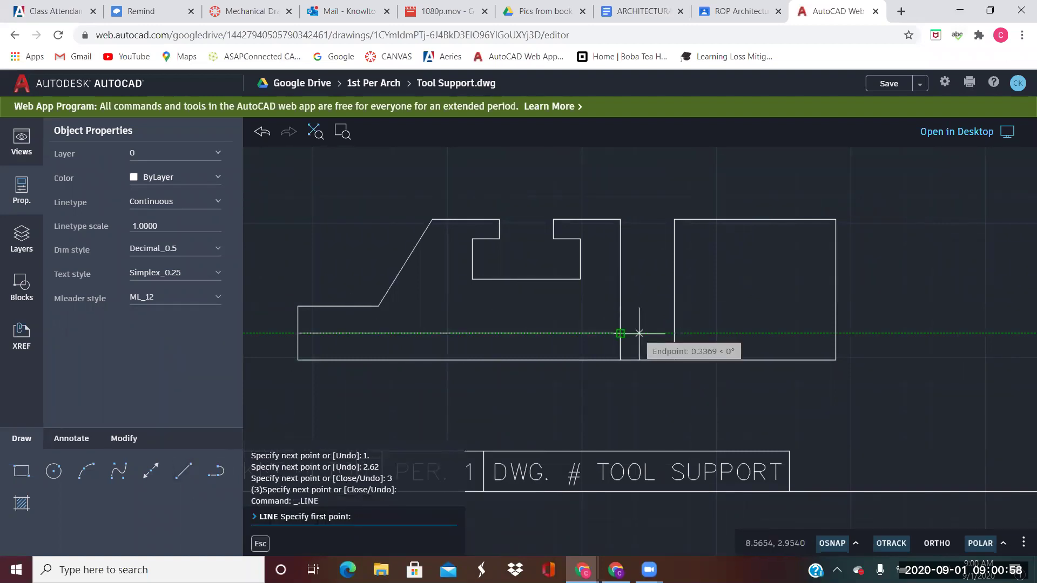
{"action": "left_click", "coordinate": [674, 333]}
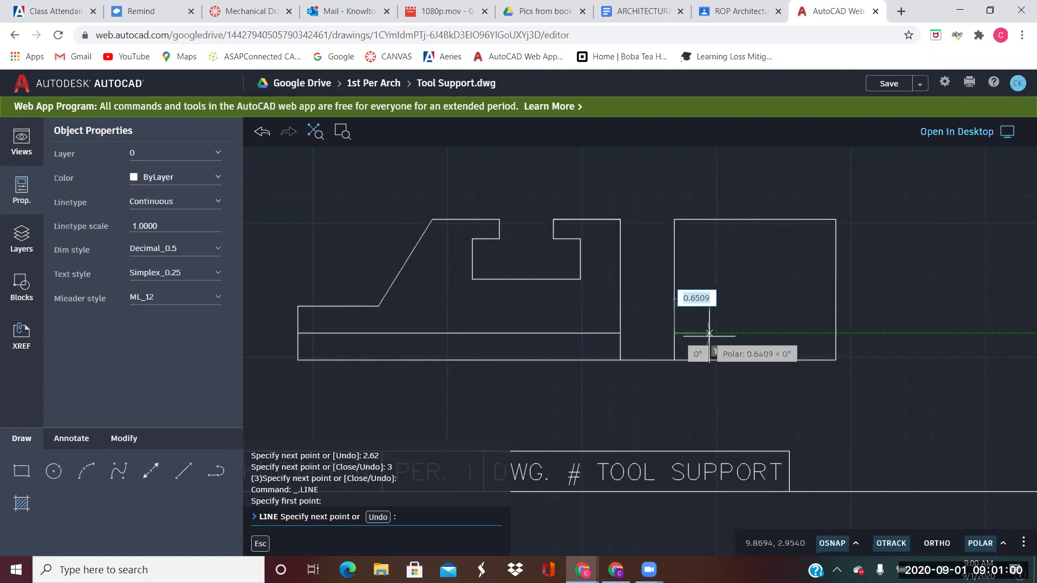
{"action": "type", "text": ".5"}
{"action": "key", "text": "Return"}
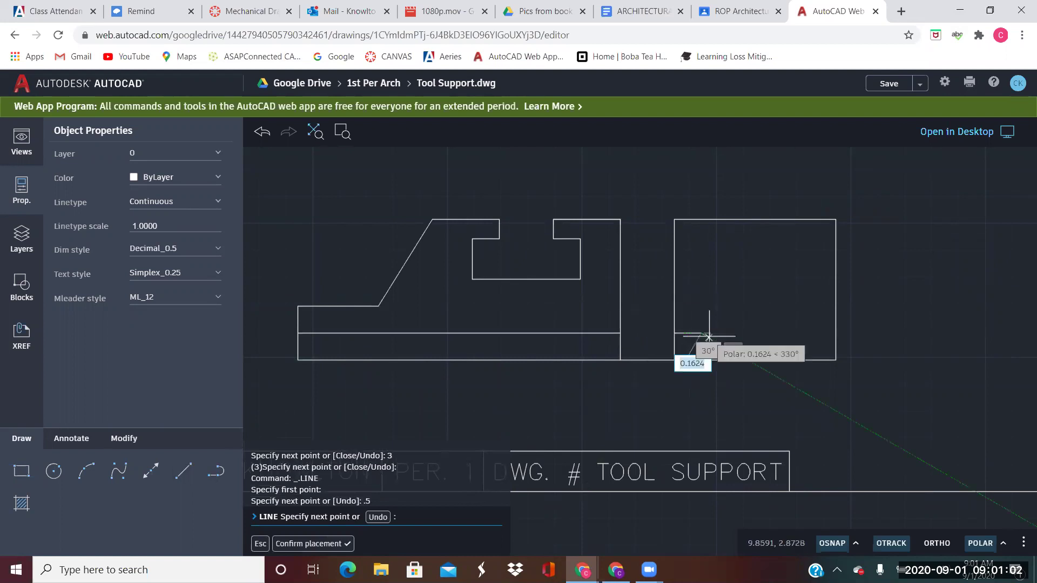
{"action": "left_click", "coordinate": [701, 360]}
{"action": "key", "text": "Return"}
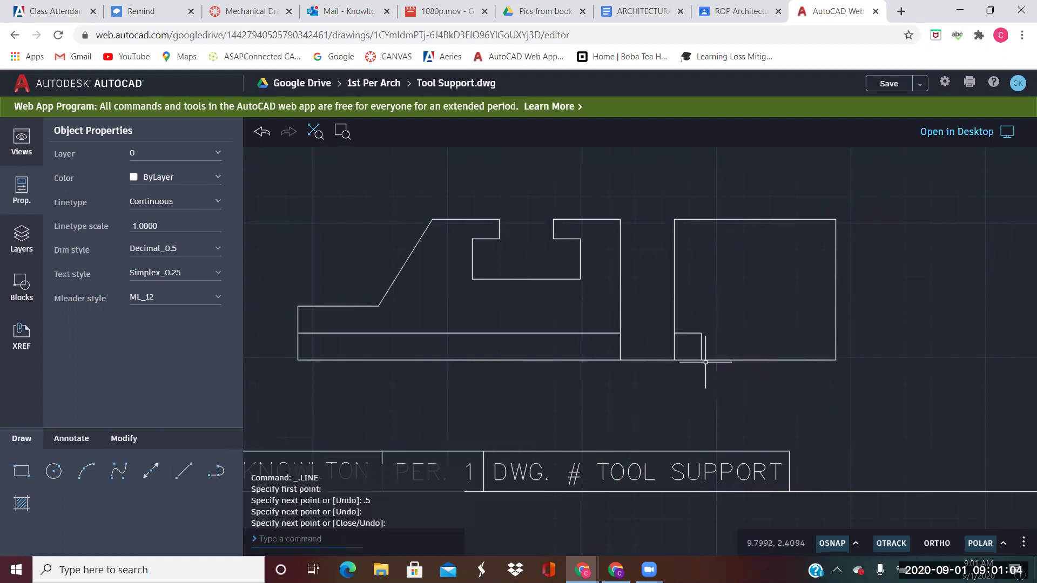
{"action": "key", "text": "Return"}
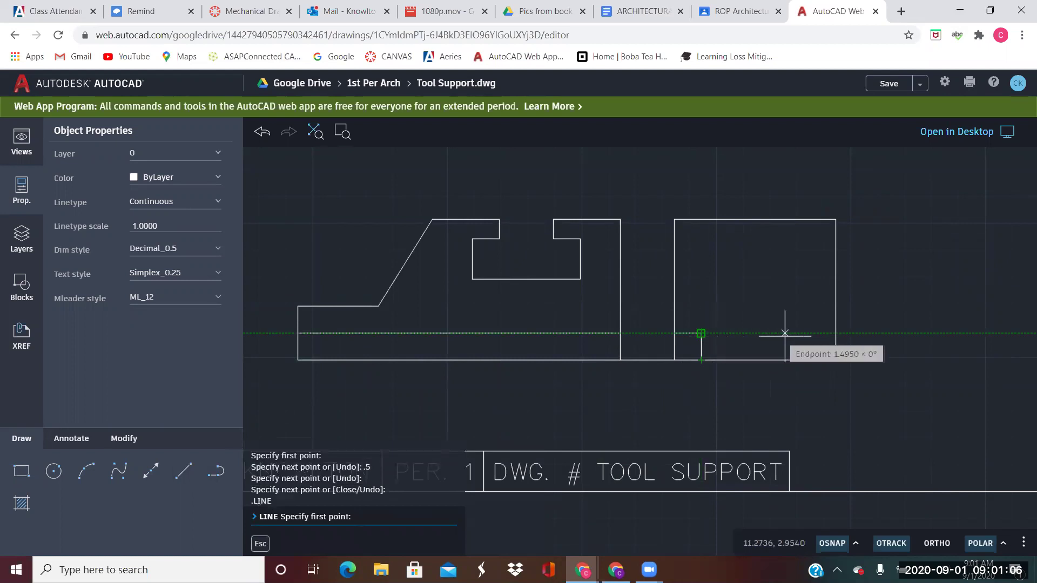
{"action": "left_click", "coordinate": [836, 333]}
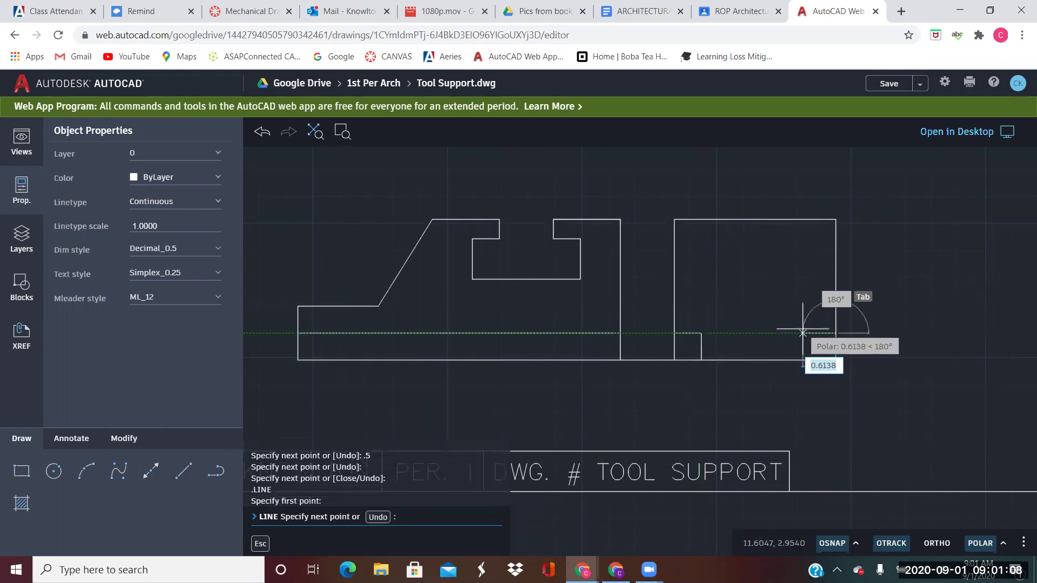
{"action": "type", "text": ".5"}
{"action": "key", "text": "Return"}
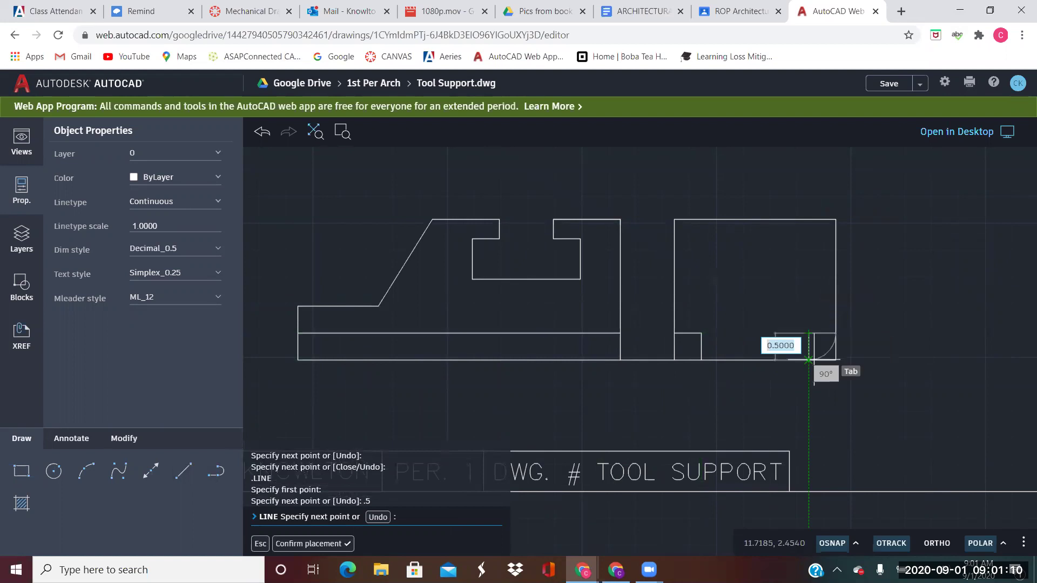
{"action": "left_click", "coordinate": [809, 359]}
{"action": "key", "text": "Return"}
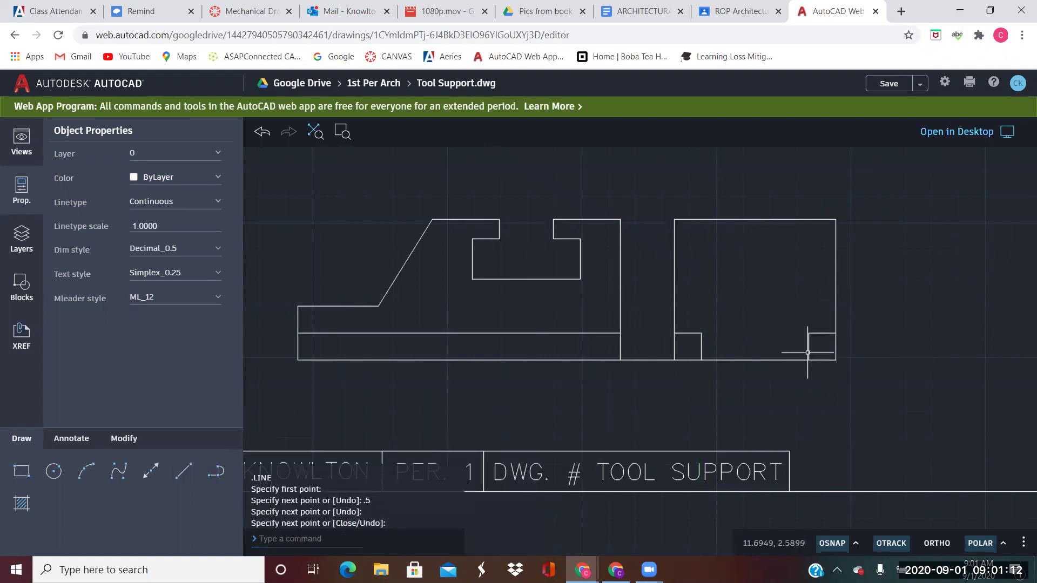
Trim the base line between the views and the side view's bottom corner segments
{"action": "left_click", "coordinate": [139, 443]}
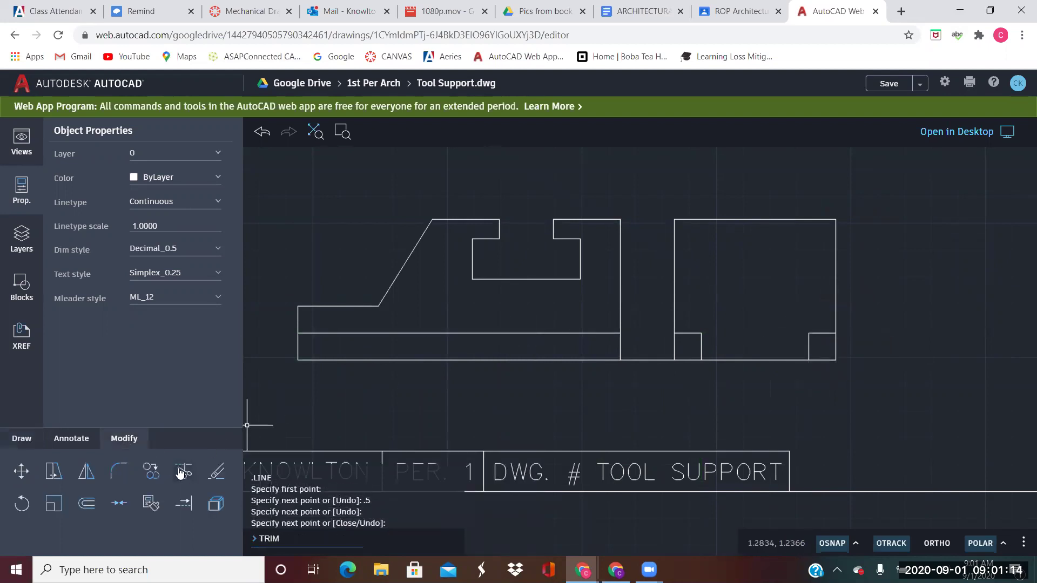
{"action": "left_click", "coordinate": [184, 472]}
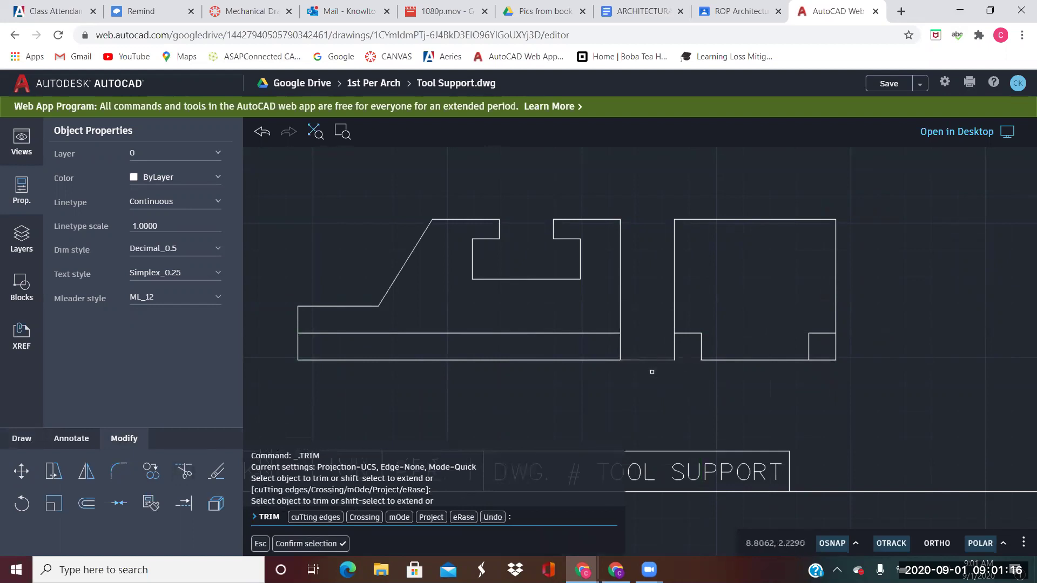
{"action": "left_click", "coordinate": [659, 360]}
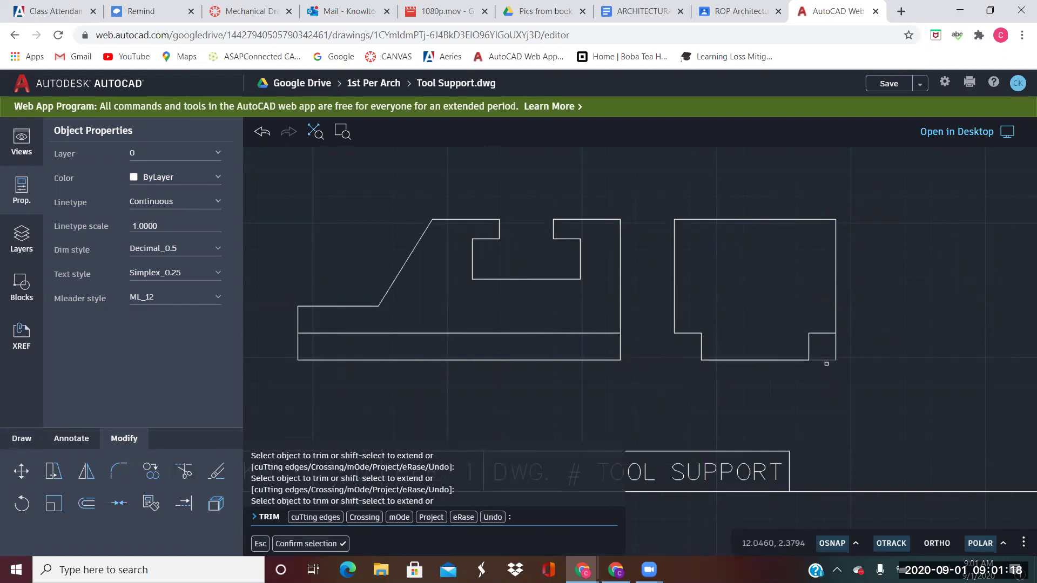
{"action": "mouse_move", "coordinate": [827, 364]}
{"action": "left_mouse_down"}
{"action": "mouse_move", "coordinate": [821, 347]}
{"action": "mouse_move", "coordinate": [847, 337]}
{"action": "left_mouse_up"}
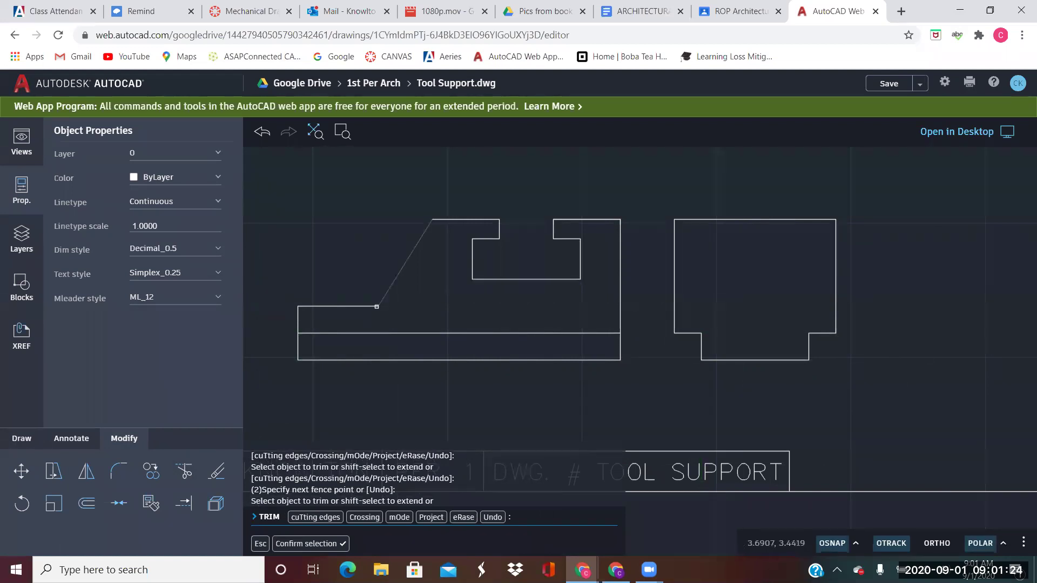
Project horizontal lines across the side view from the front view's slot, notch and slope heights
{"action": "left_click", "coordinate": [20, 439]}
{"action": "left_click", "coordinate": [183, 472]}
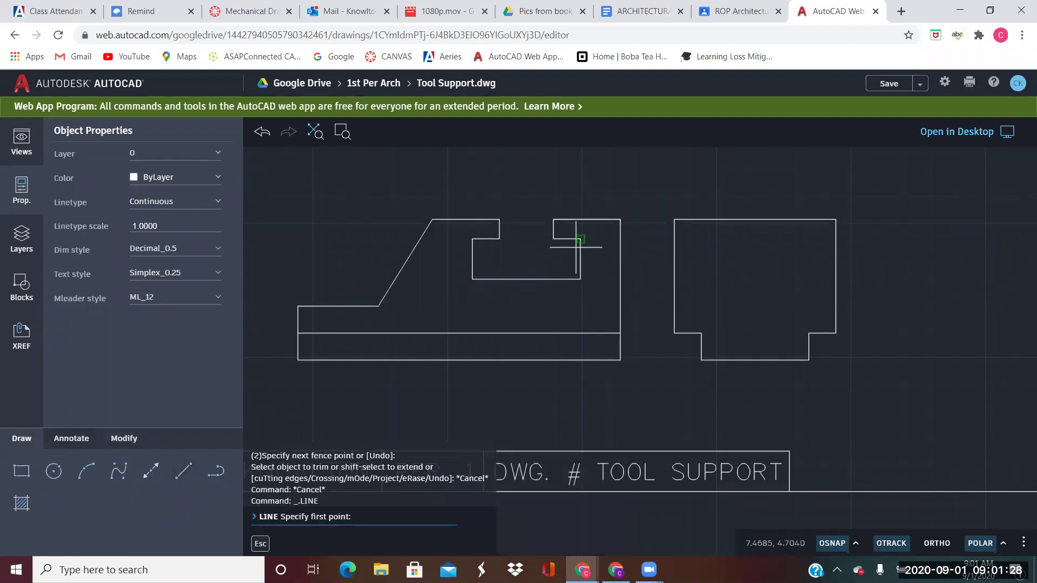
{"action": "left_click", "coordinate": [675, 238]}
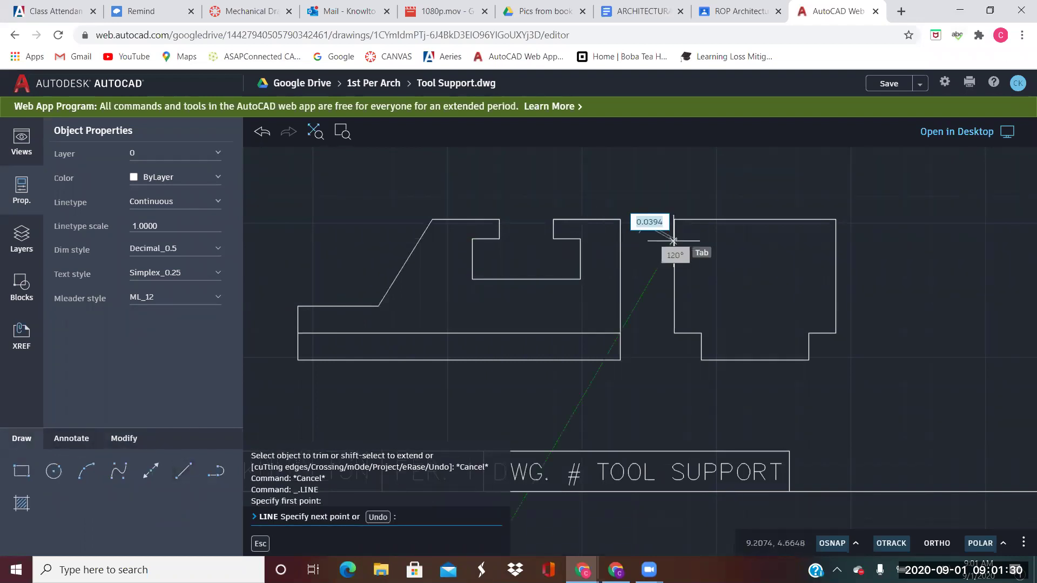
{"action": "left_click", "coordinate": [836, 238]}
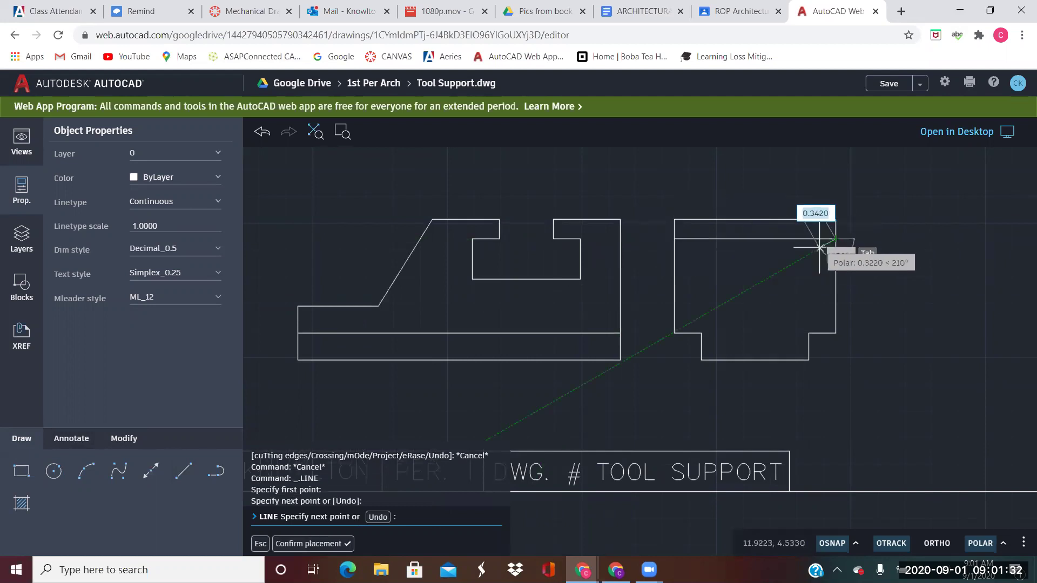
{"action": "key", "text": "Return"}
{"action": "key", "text": "Return"}
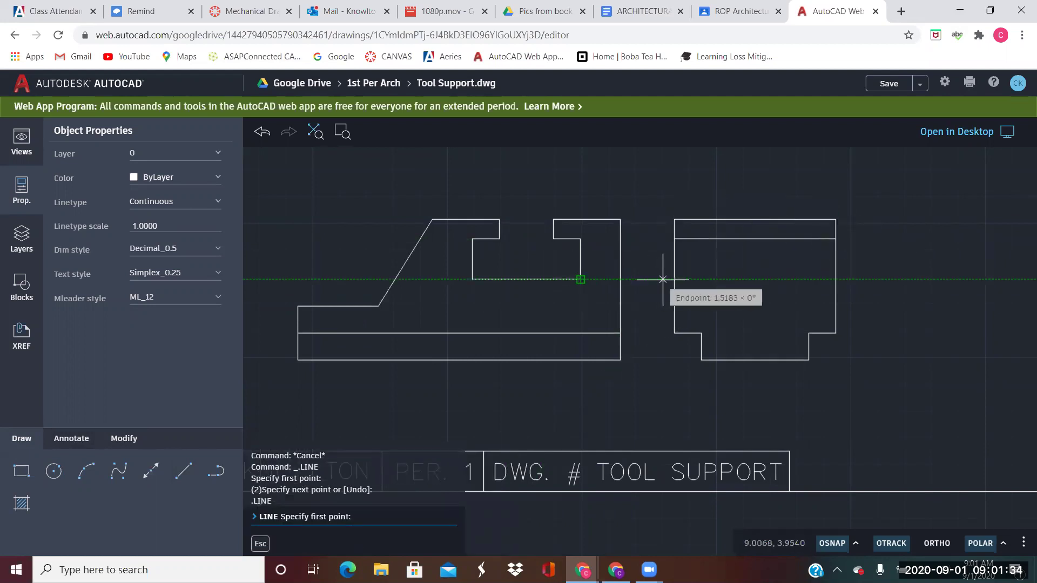
{"action": "left_click", "coordinate": [674, 280]}
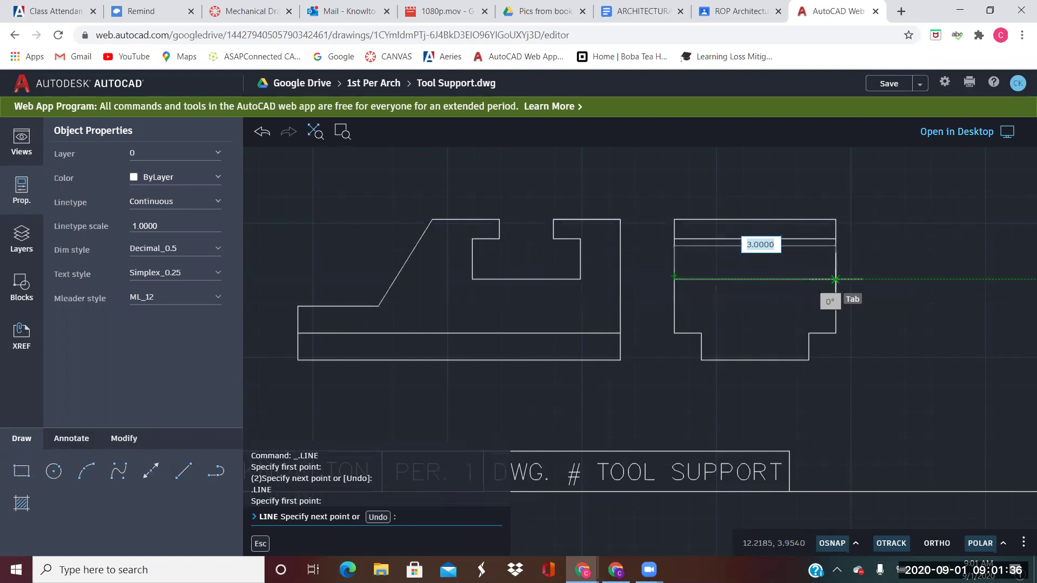
{"action": "key", "text": "Return"}
{"action": "key", "text": "Return"}
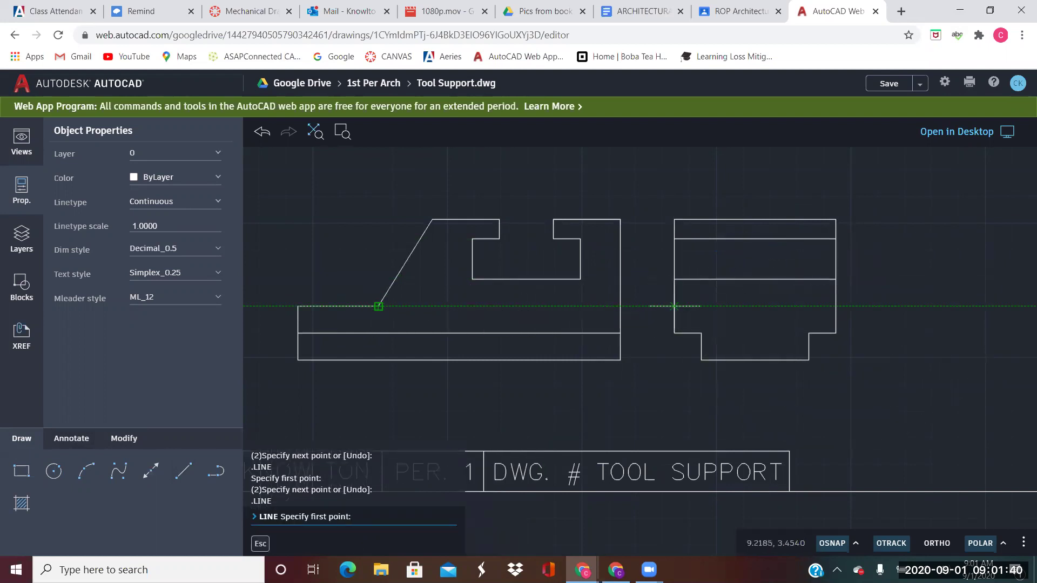
{"action": "left_click", "coordinate": [675, 306]}
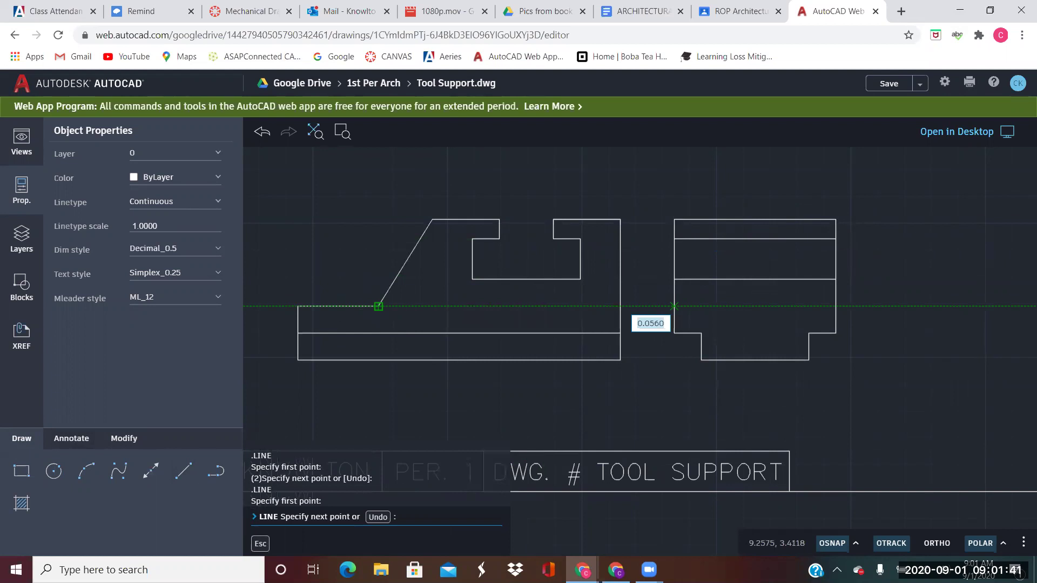
{"action": "left_click", "coordinate": [836, 306]}
{"action": "key", "text": "Return"}
{"action": "left_click", "coordinate": [789, 318]}
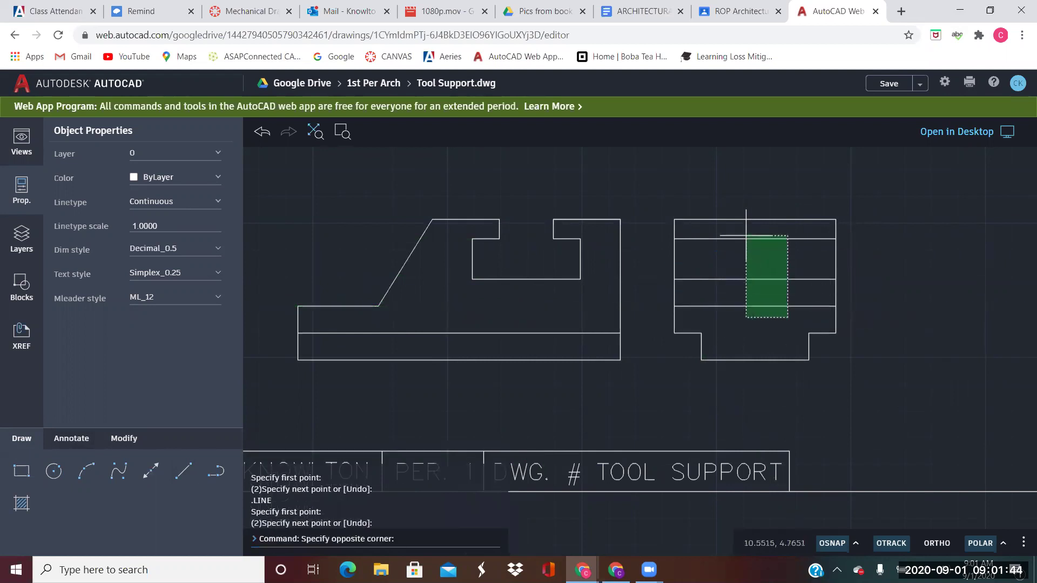
Change the three side-view horizontal lines to the HIDDEN linetype
{"action": "left_click", "coordinate": [746, 234]}
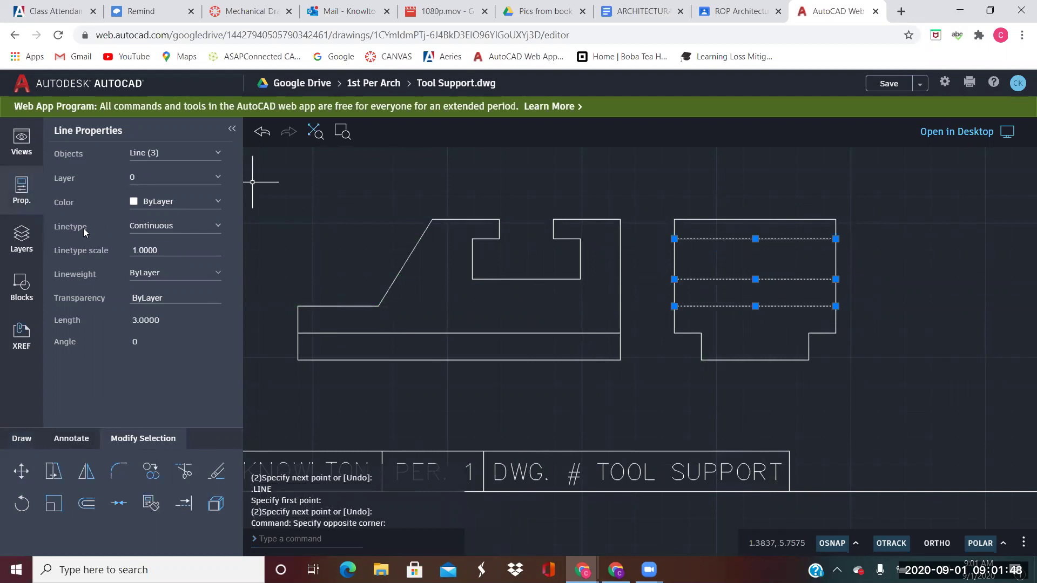
{"action": "left_click", "coordinate": [150, 228]}
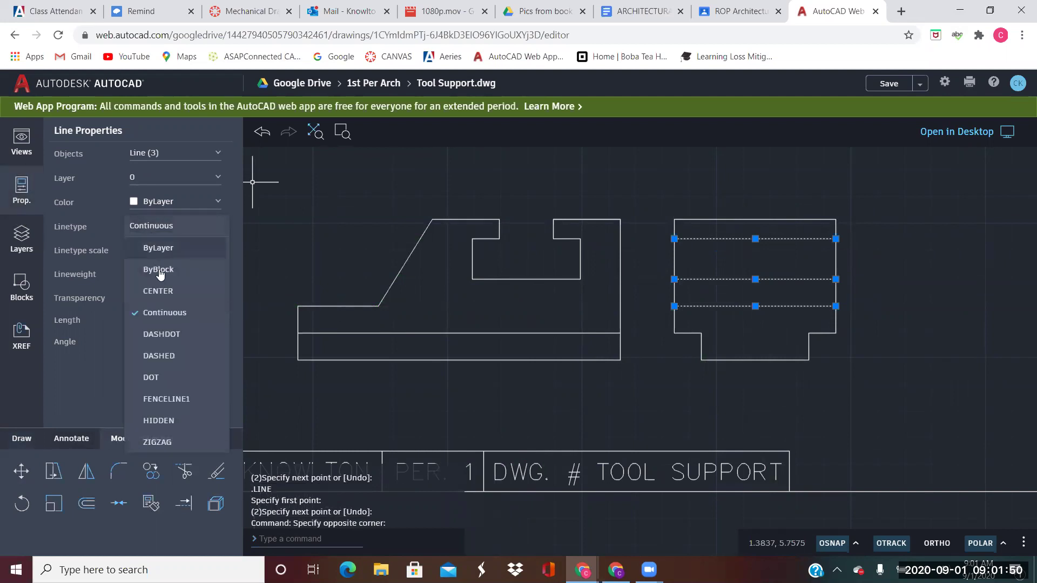
{"action": "left_click", "coordinate": [159, 421]}
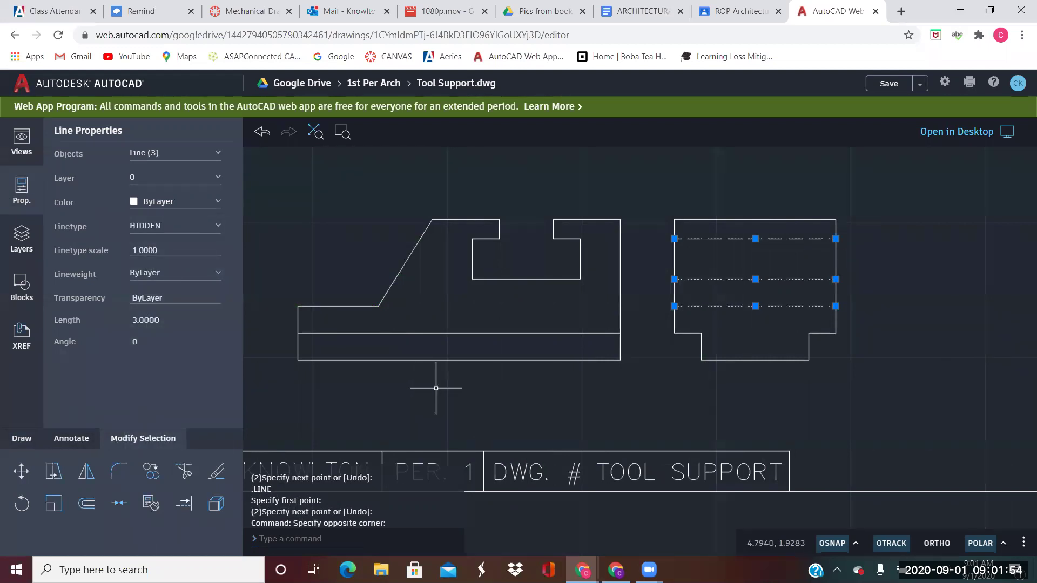
{"action": "key", "text": "Escape"}
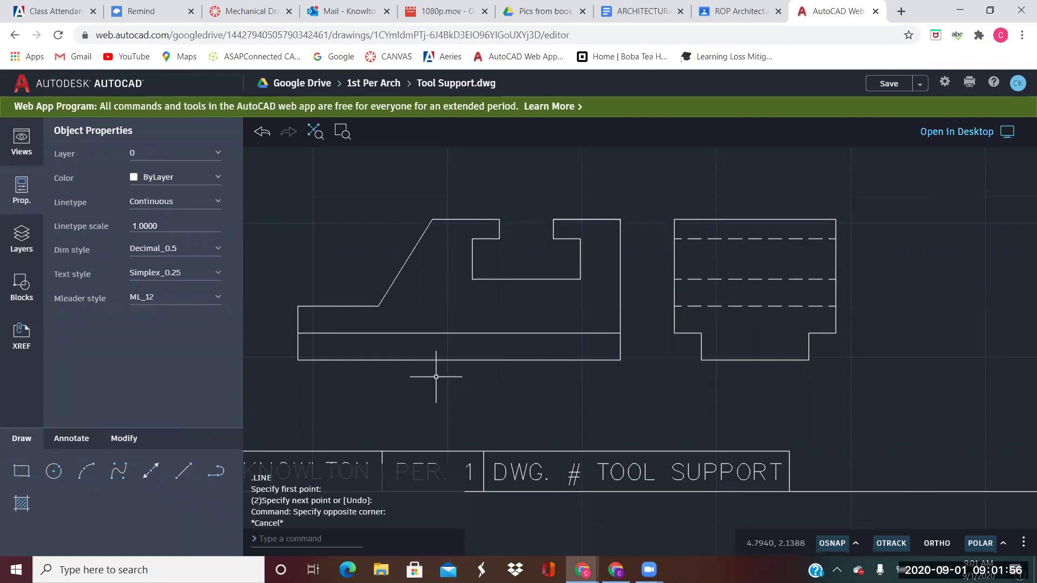
Draw the 6 by 3 top-view rectangle starting 1 unit above the front view's top-right corner
{"action": "middle_click_drag", "start_coordinate": [616, 322], "coordinate": [657, 366]}
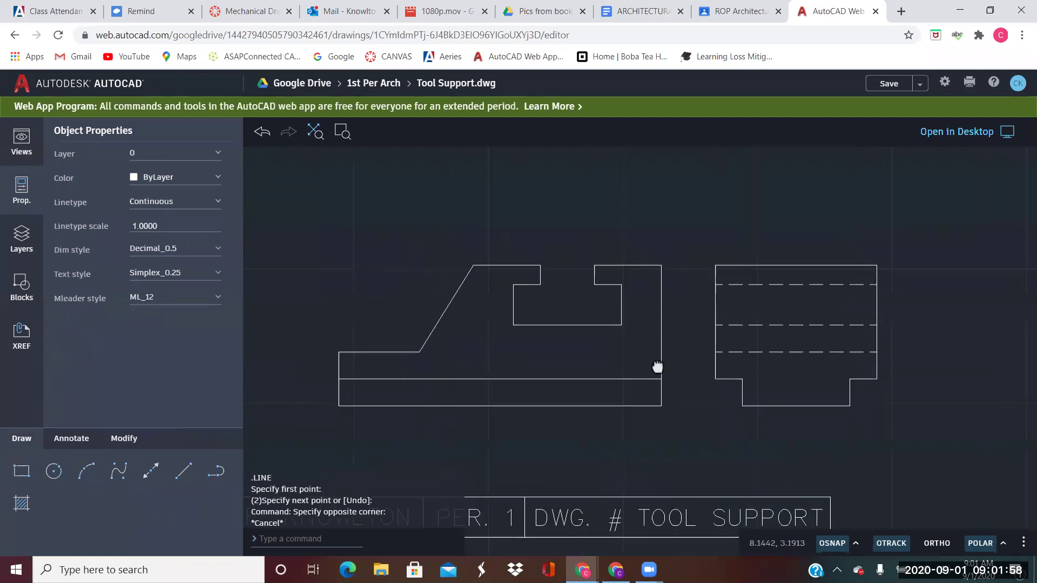
{"action": "scroll", "coordinate": [658, 357], "scroll_direction": "down", "scroll_amount": 1}
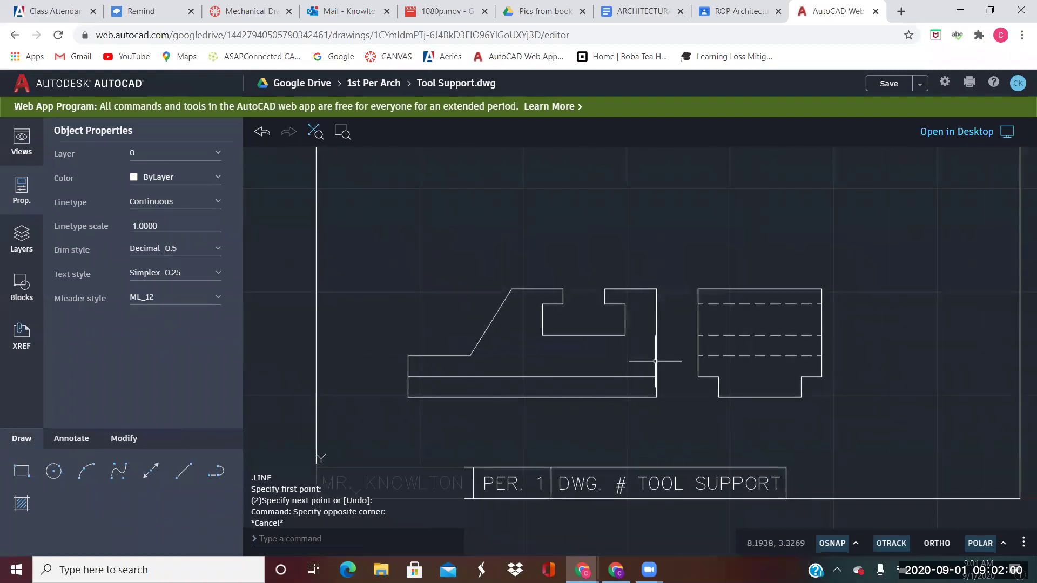
{"action": "left_click", "coordinate": [184, 472]}
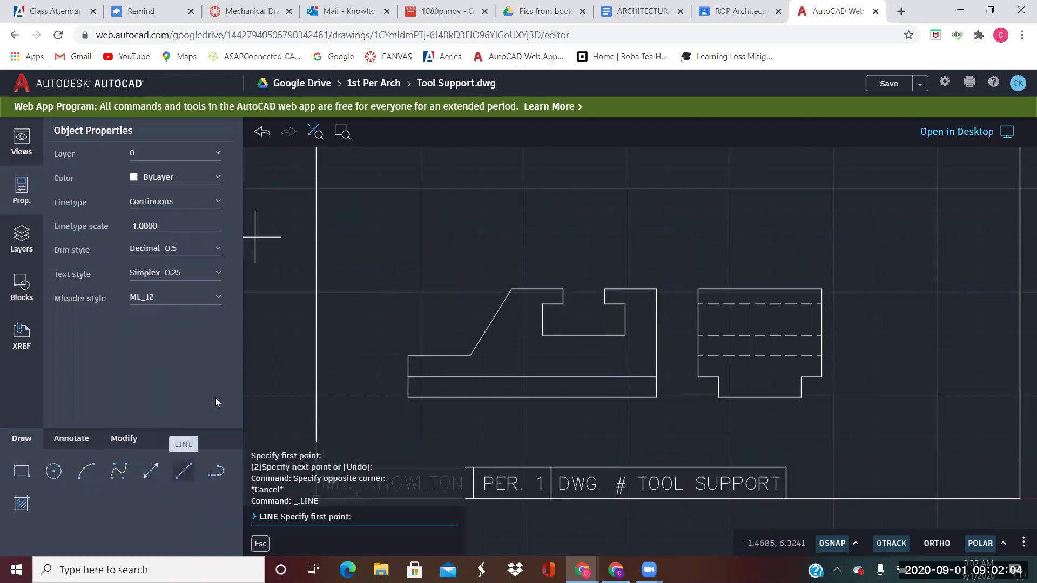
{"action": "left_click", "coordinate": [656, 290]}
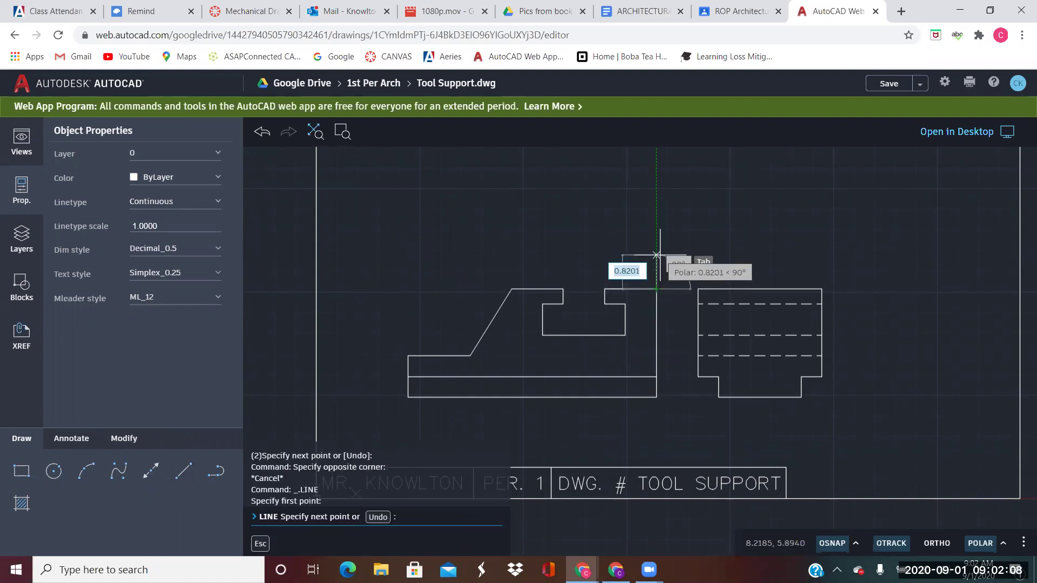
{"action": "type", "text": "1"}
{"action": "key", "text": "Return"}
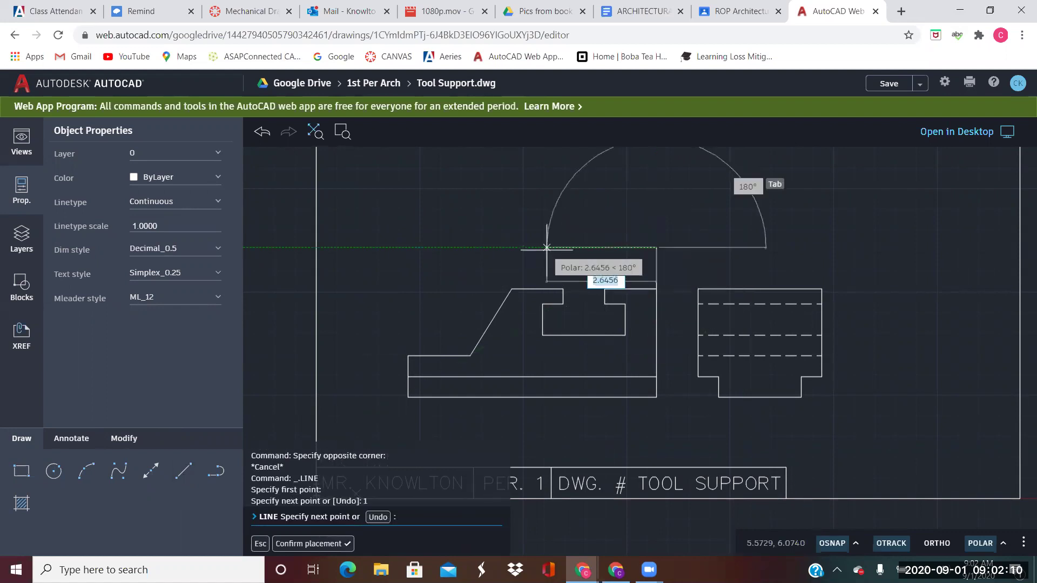
{"action": "type", "text": "6"}
{"action": "key", "text": "Return"}
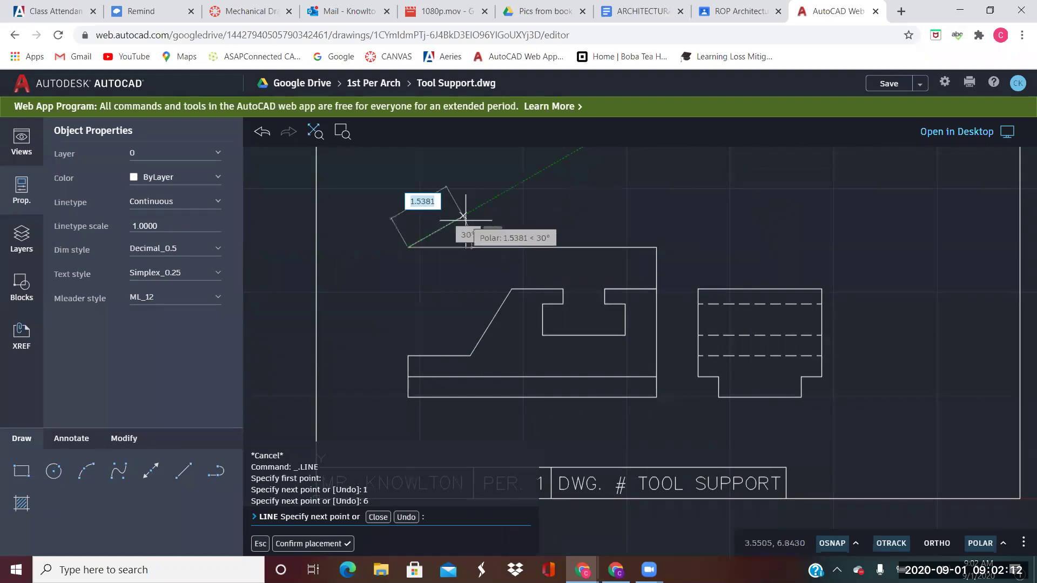
{"action": "scroll", "coordinate": [458, 237], "scroll_direction": "down", "scroll_amount": 1}
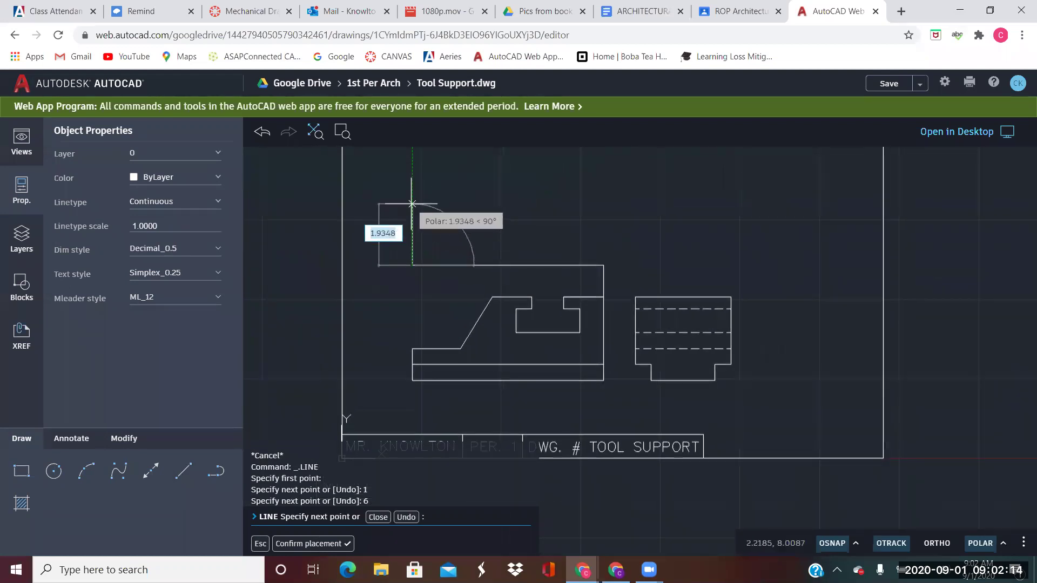
{"action": "type", "text": "3"}
{"action": "key", "text": "Return"}
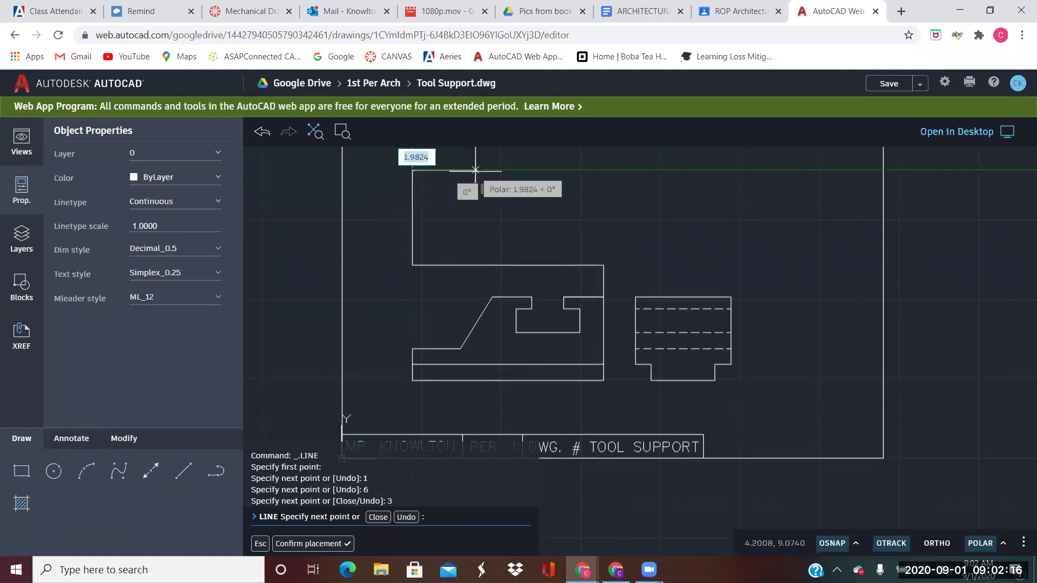
{"action": "type", "text": "6"}
{"action": "key", "text": "Return"}
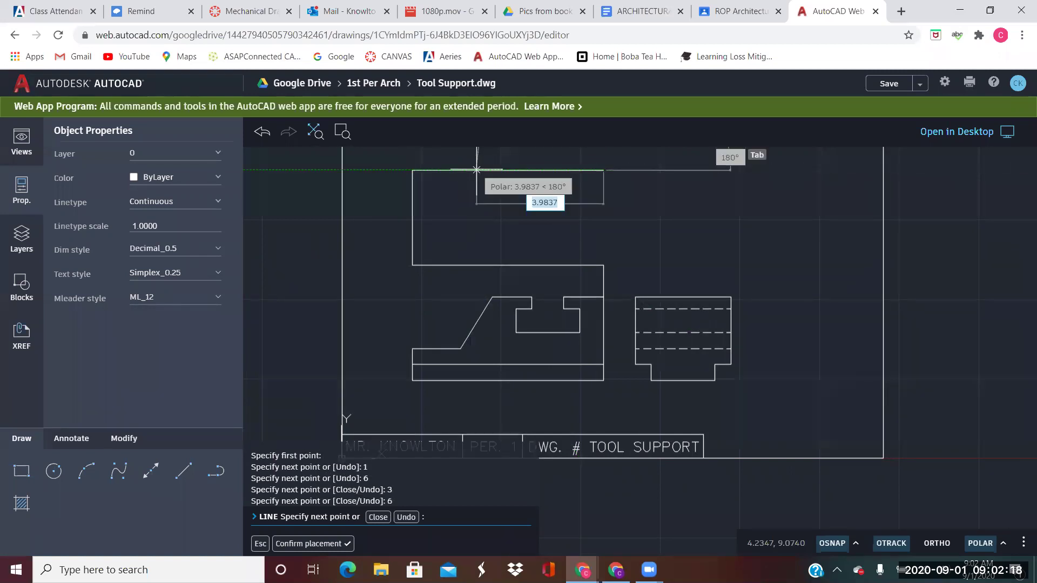
{"action": "left_click", "coordinate": [604, 266]}
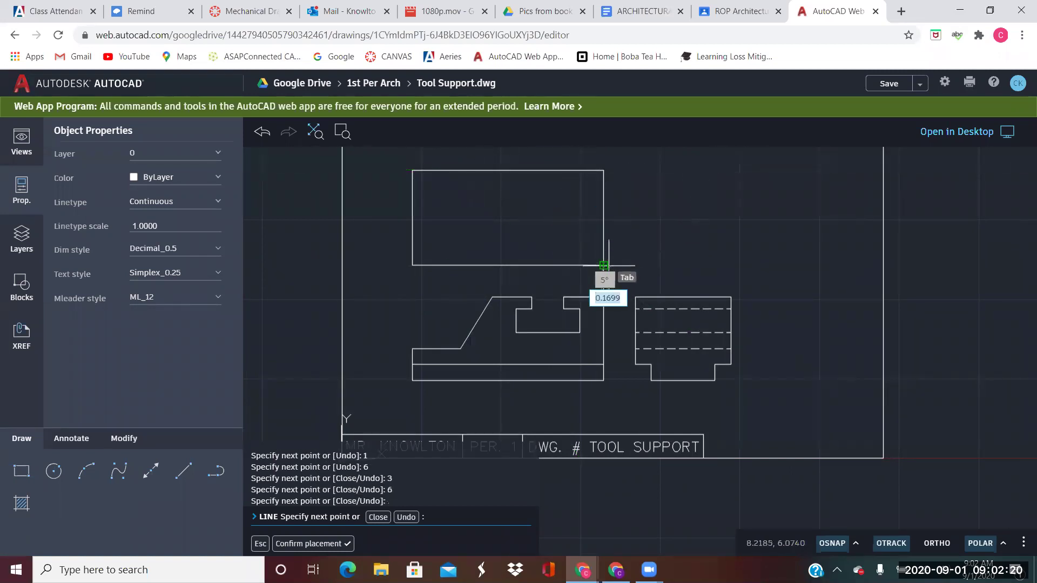
{"action": "key", "text": "Return"}
{"action": "key", "text": "Return"}
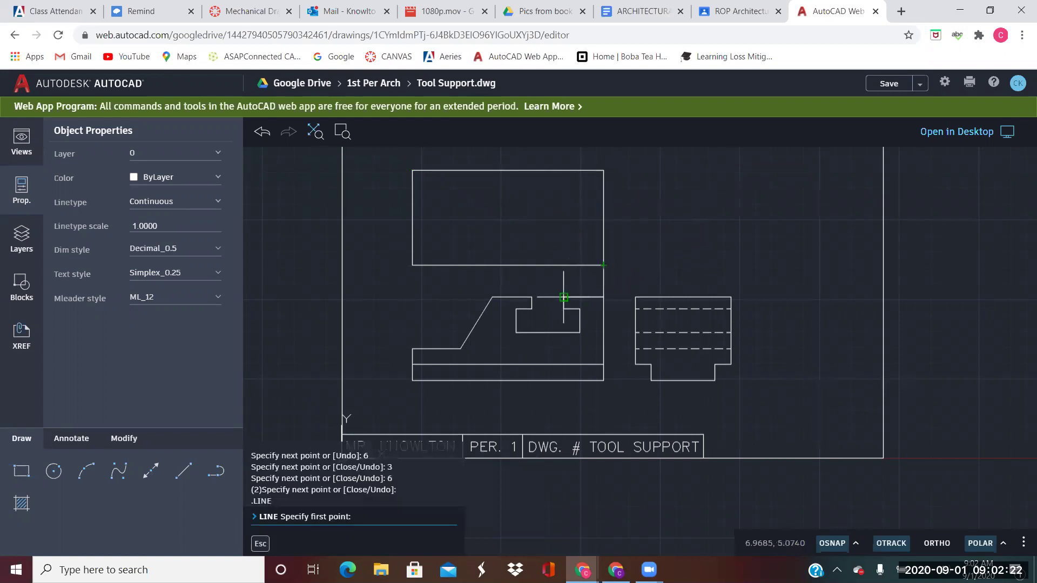
Draw four vertical lines across the top view, aligned with the front view's step, notch and slope edges
{"action": "left_click", "coordinate": [564, 265]}
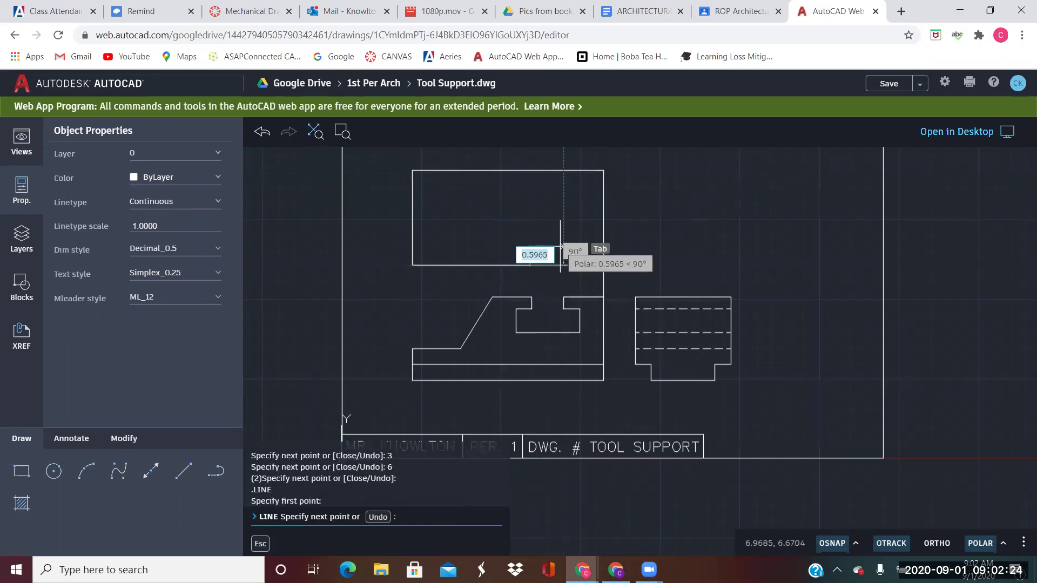
{"action": "left_click", "coordinate": [563, 171]}
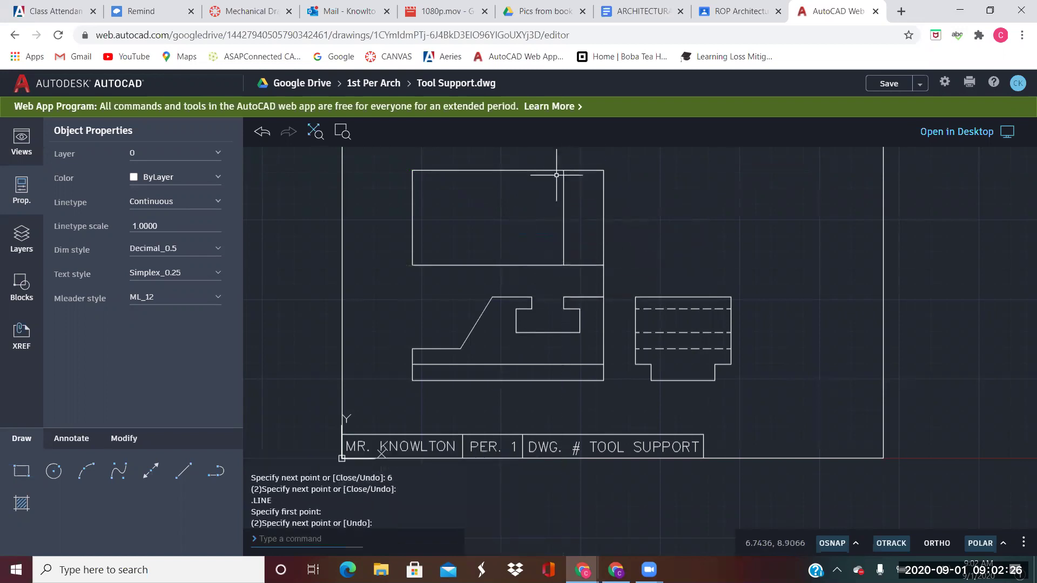
{"action": "key", "text": "Return"}
{"action": "key", "text": "Return"}
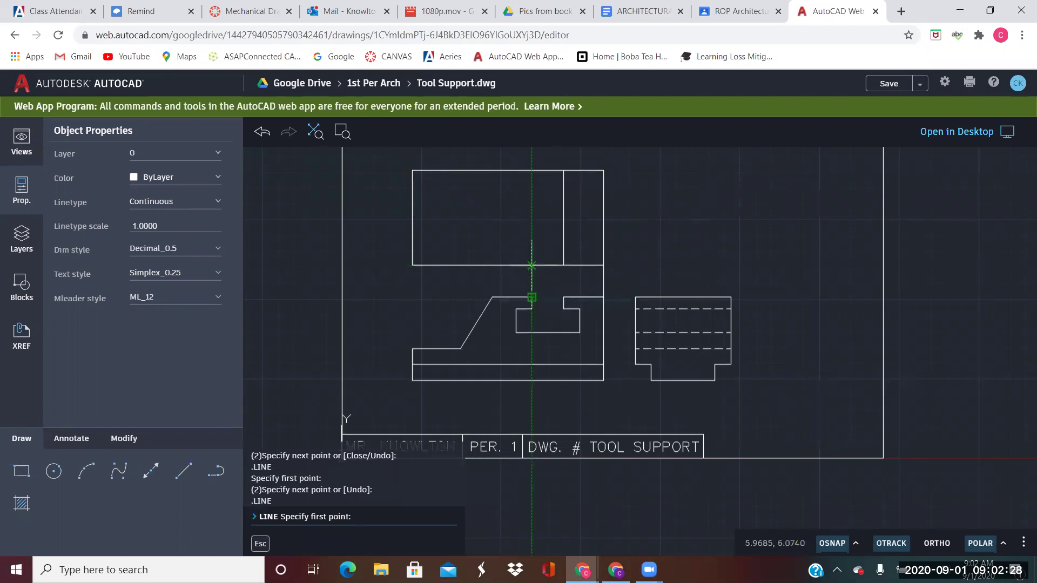
{"action": "left_click", "coordinate": [531, 265]}
{"action": "left_click", "coordinate": [539, 171]}
{"action": "key", "text": "Return"}
{"action": "key", "text": "Return"}
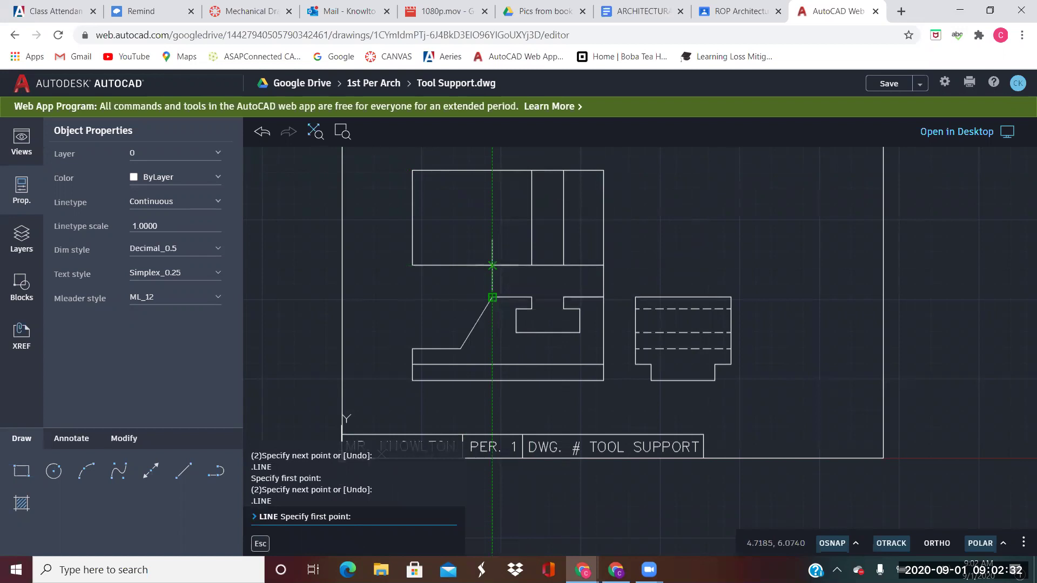
{"action": "left_click", "coordinate": [492, 170]}
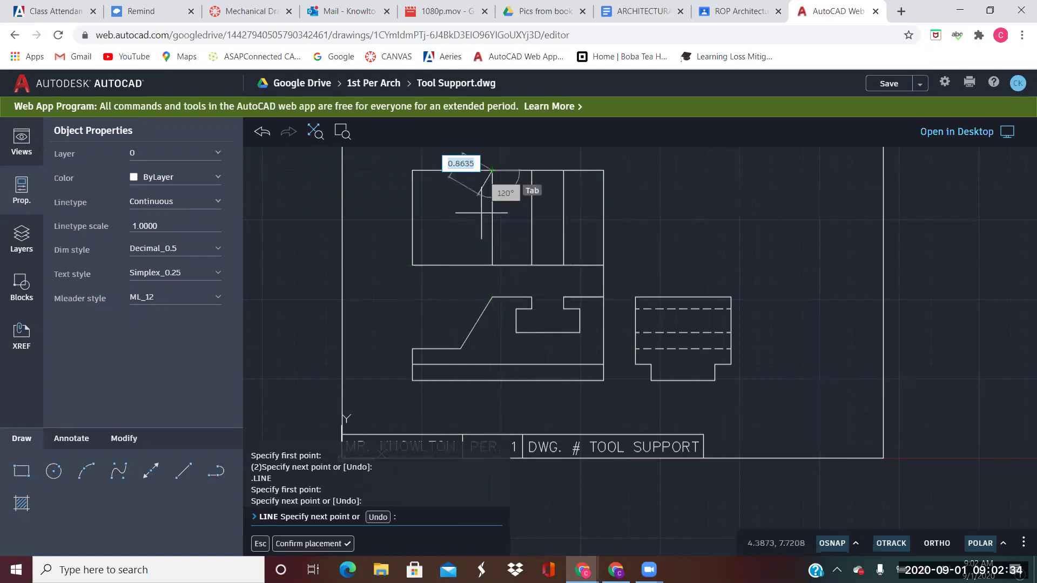
{"action": "left_click", "coordinate": [492, 265]}
{"action": "key", "text": "Return"}
{"action": "key", "text": "Return"}
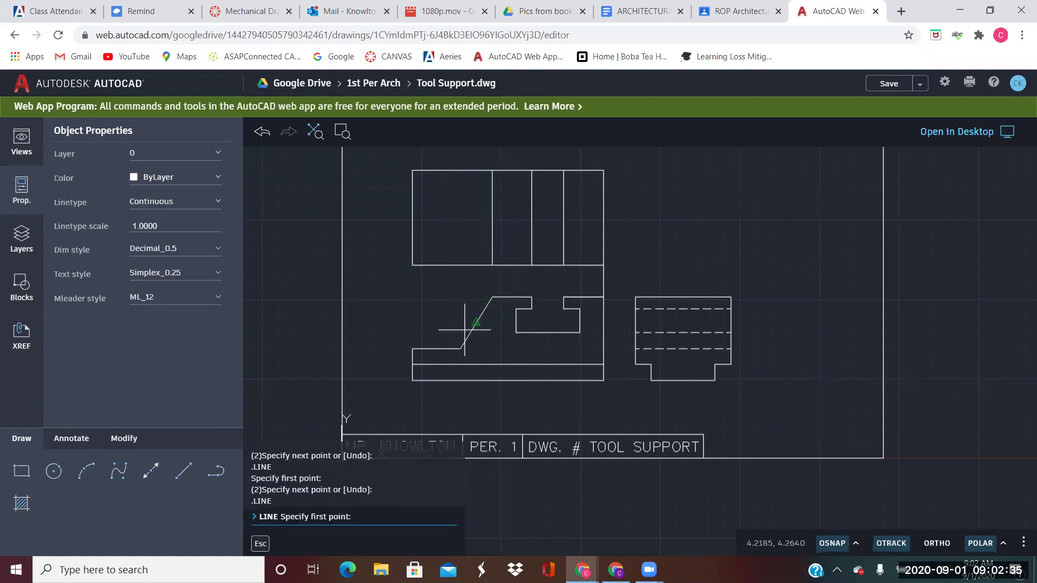
{"action": "left_click", "coordinate": [460, 265]}
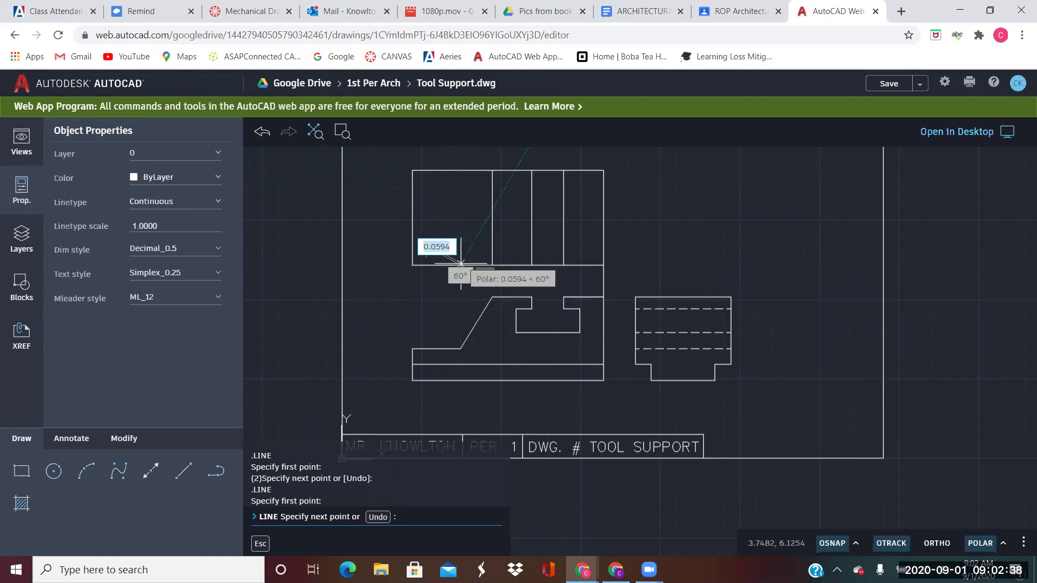
{"action": "left_click", "coordinate": [460, 170]}
{"action": "key", "text": "Return"}
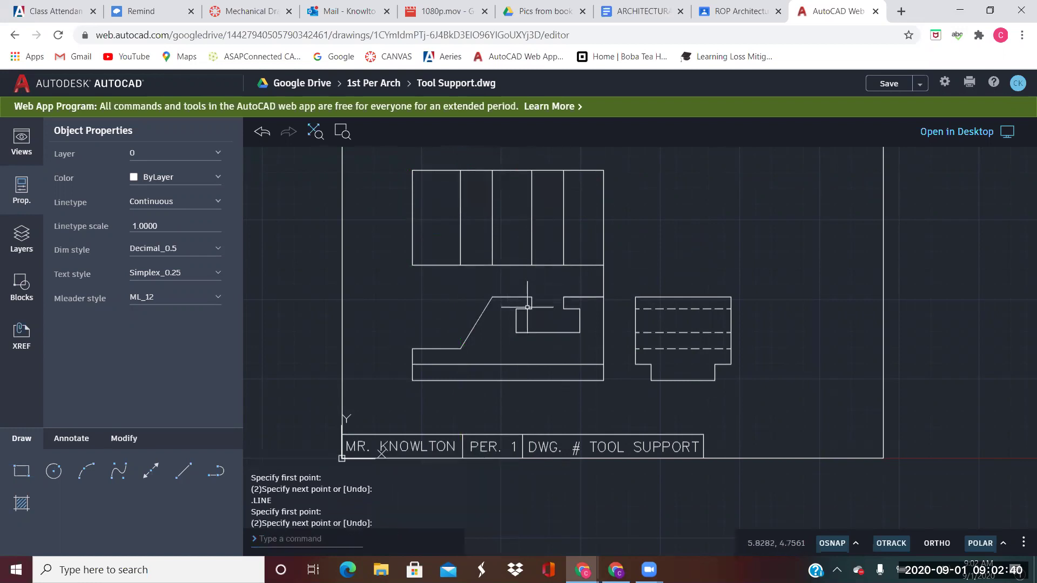
Add vertical lines above the slot's left and right sides across the top view
{"action": "key", "text": "Return"}
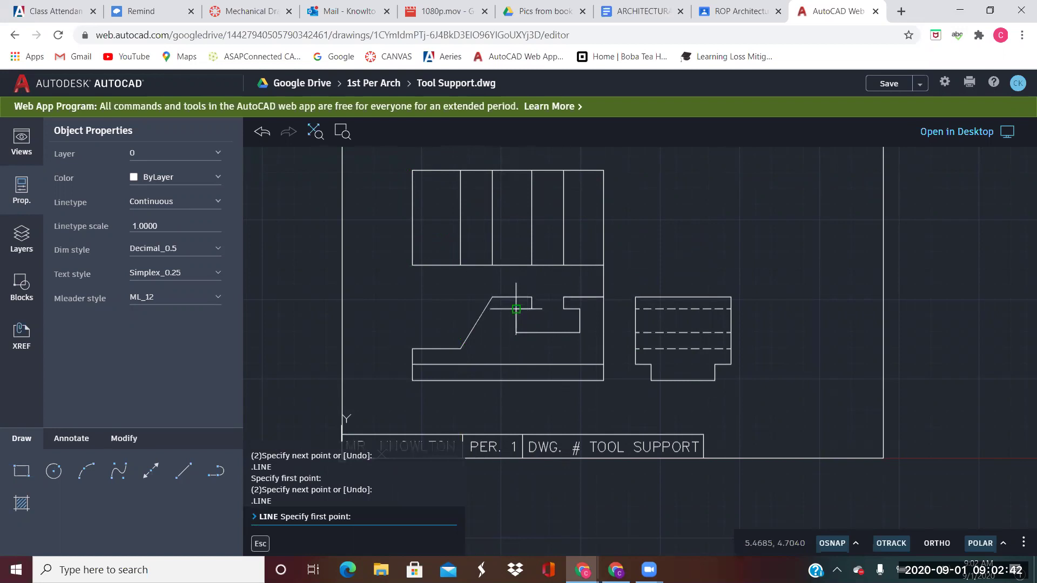
{"action": "left_click", "coordinate": [516, 265]}
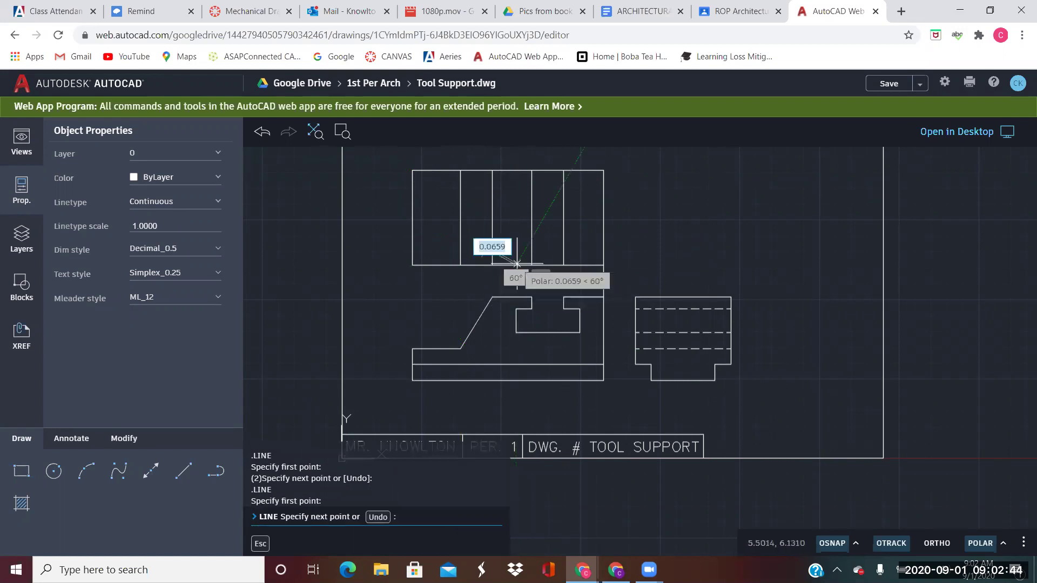
{"action": "left_click", "coordinate": [517, 170]}
{"action": "key", "text": "Return"}
{"action": "key", "text": "Return"}
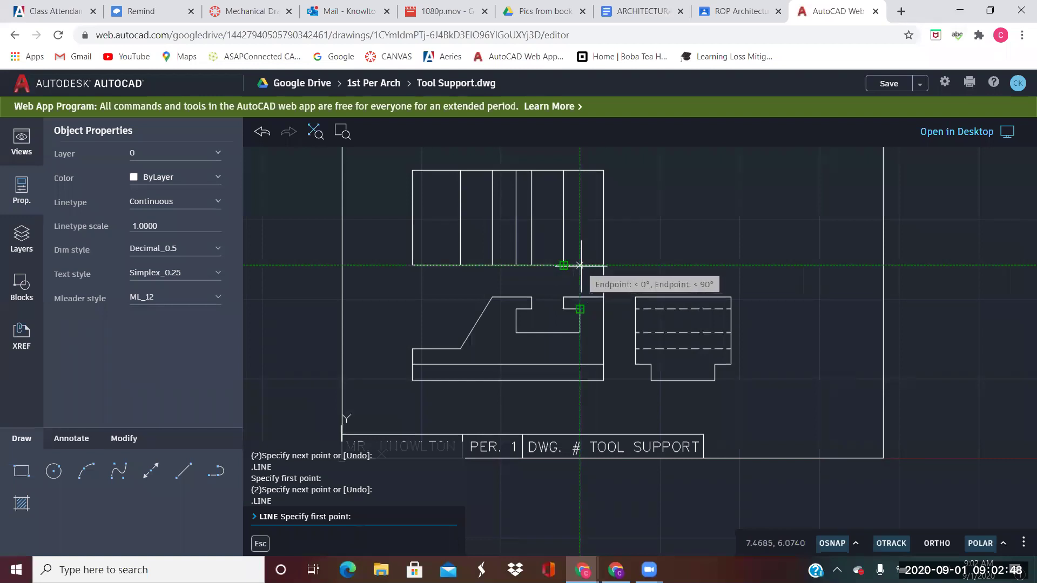
{"action": "left_click", "coordinate": [580, 266]}
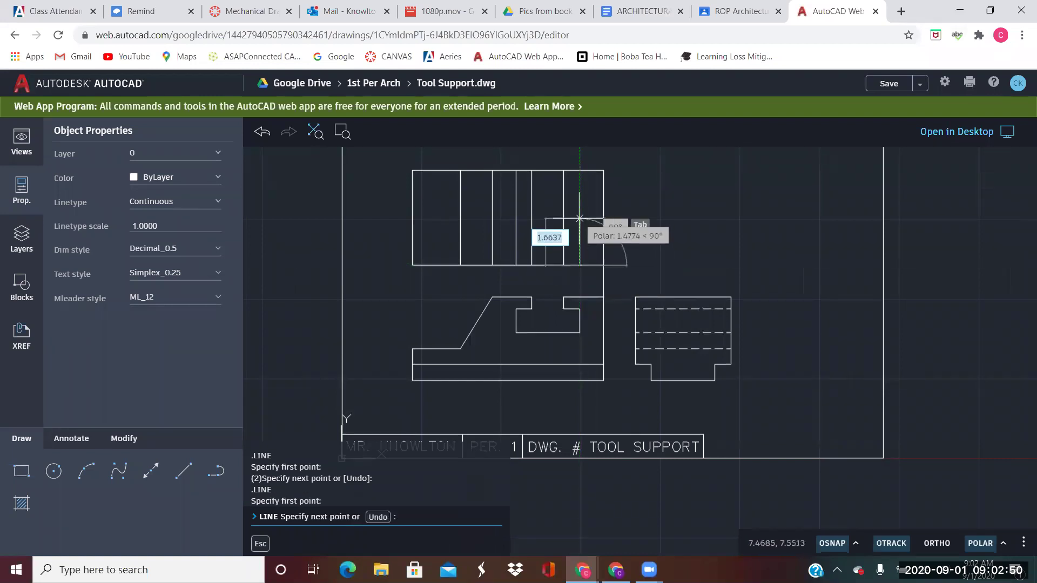
{"action": "left_click", "coordinate": [580, 171]}
{"action": "key", "text": "Return"}
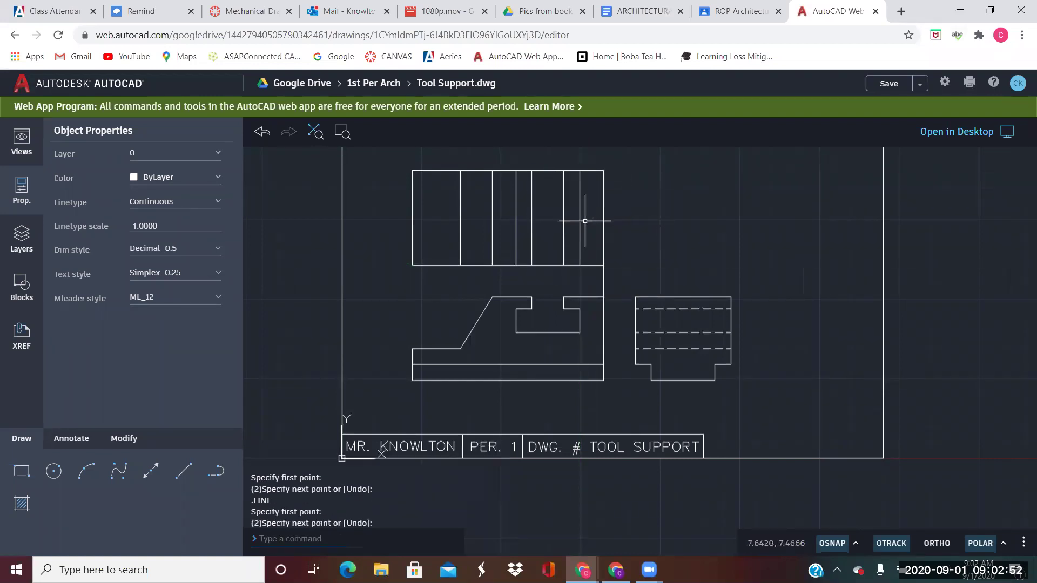
Set the top view's two slot-edge vertical lines to the HIDDEN linetype
{"action": "left_click", "coordinate": [581, 227]}
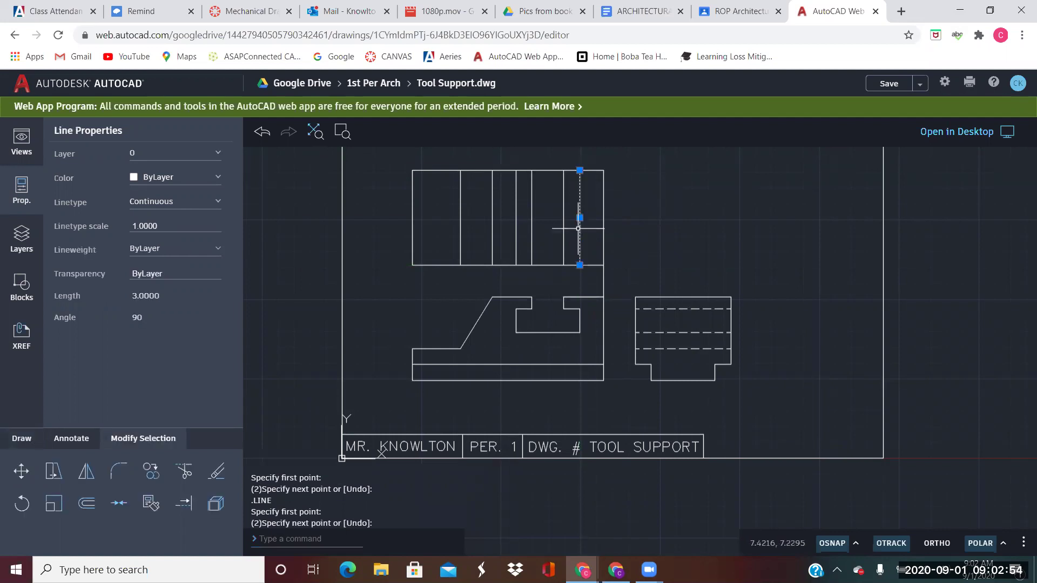
{"action": "left_click", "coordinate": [516, 246]}
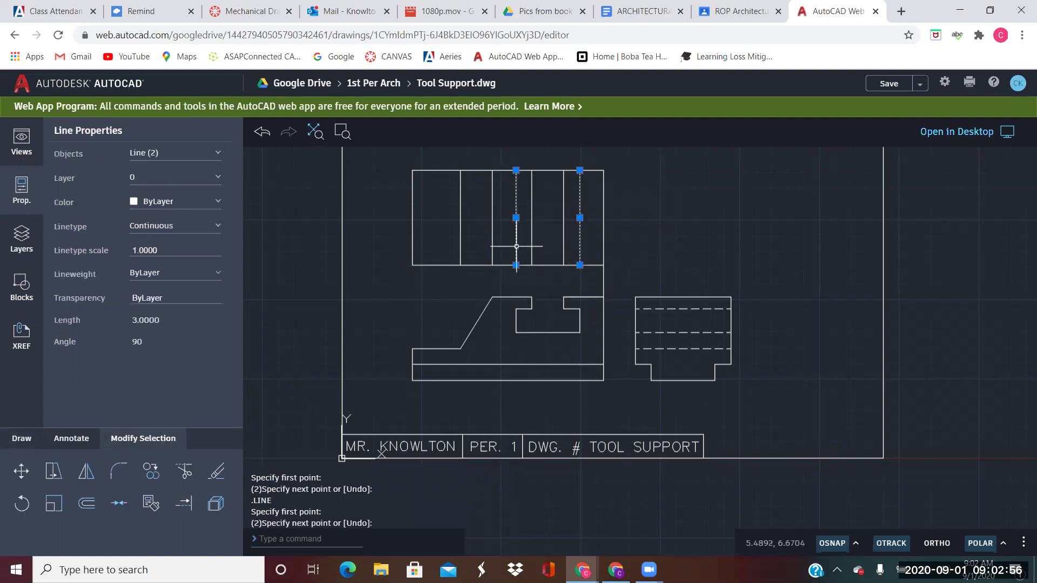
{"action": "left_click", "coordinate": [157, 231]}
{"action": "left_click", "coordinate": [158, 421]}
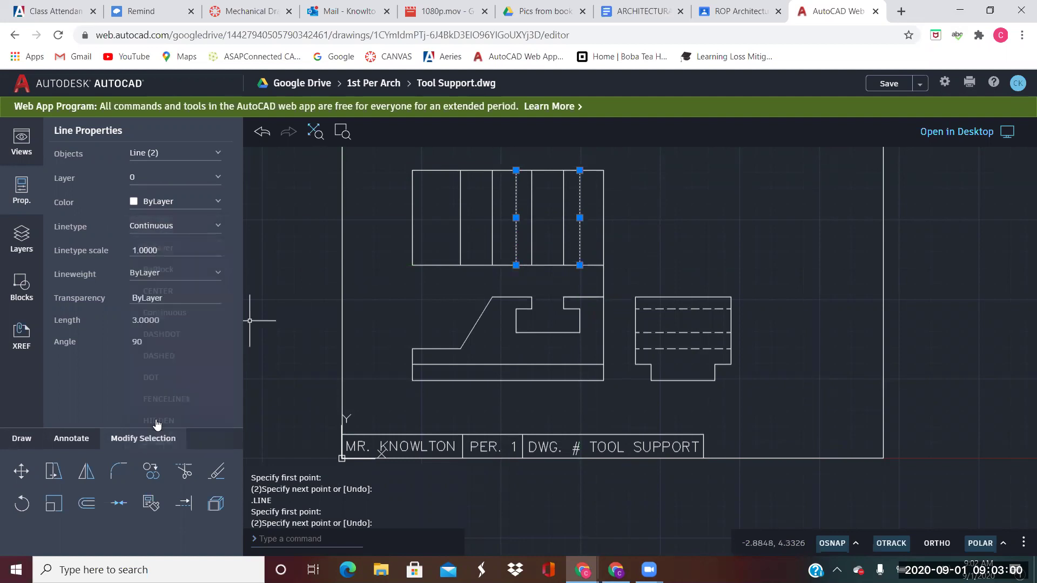
{"action": "key", "text": "Escape"}
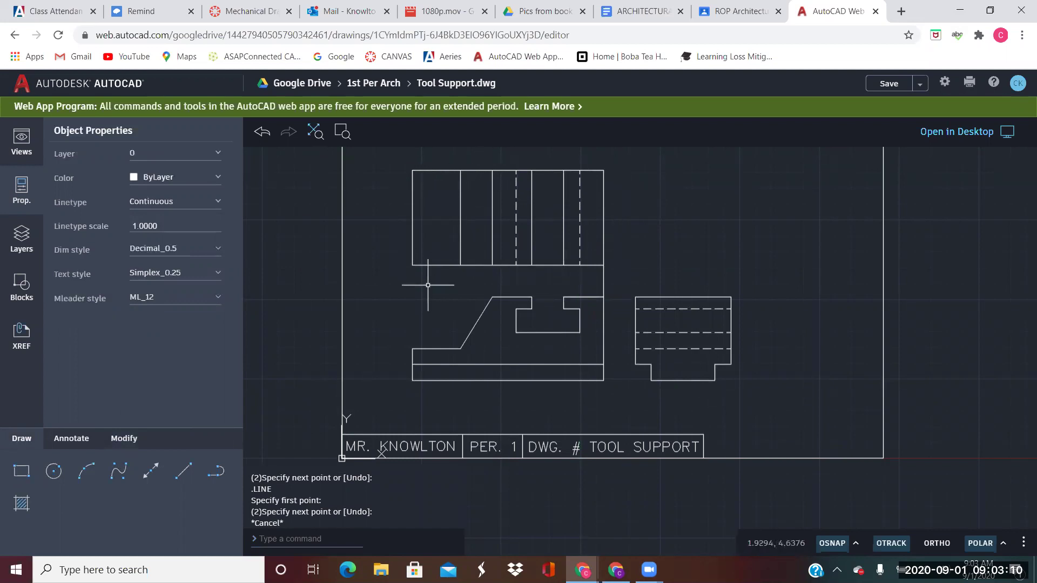
Offset the top view's bottom and top edges inward by 0.5
{"action": "left_click", "coordinate": [123, 439]}
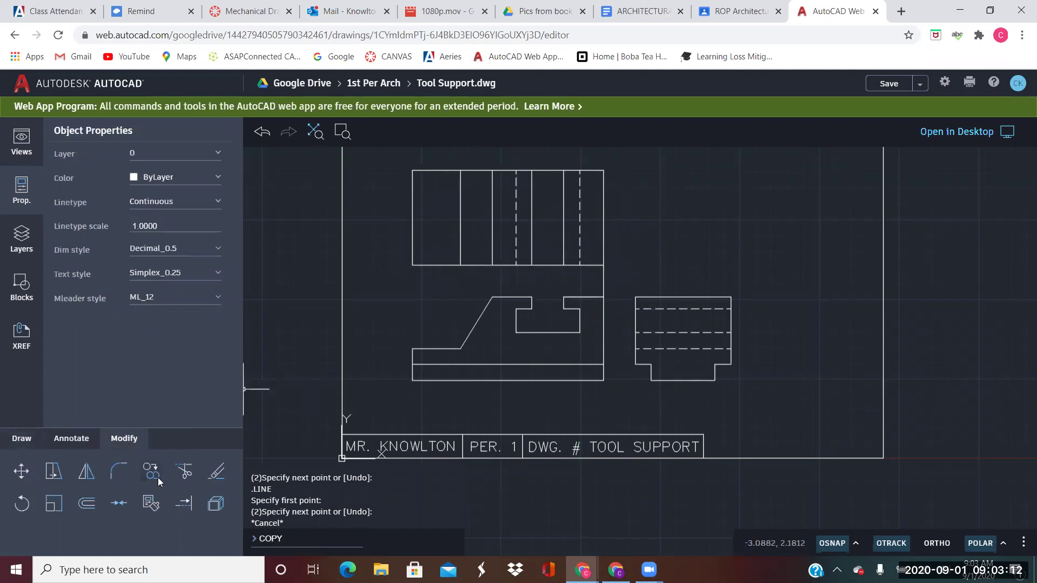
{"action": "left_click", "coordinate": [88, 504]}
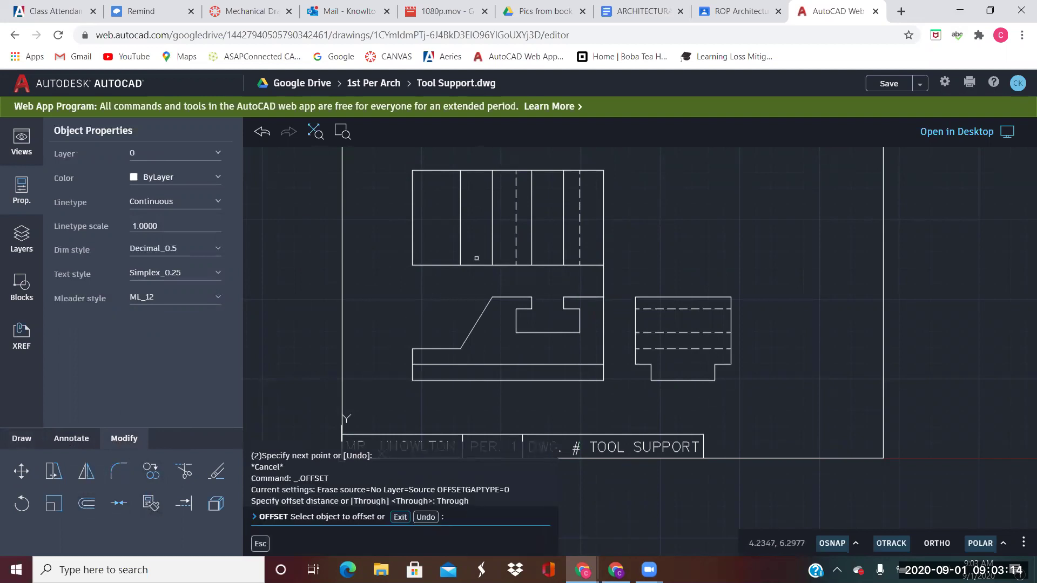
{"action": "left_click", "coordinate": [476, 265]}
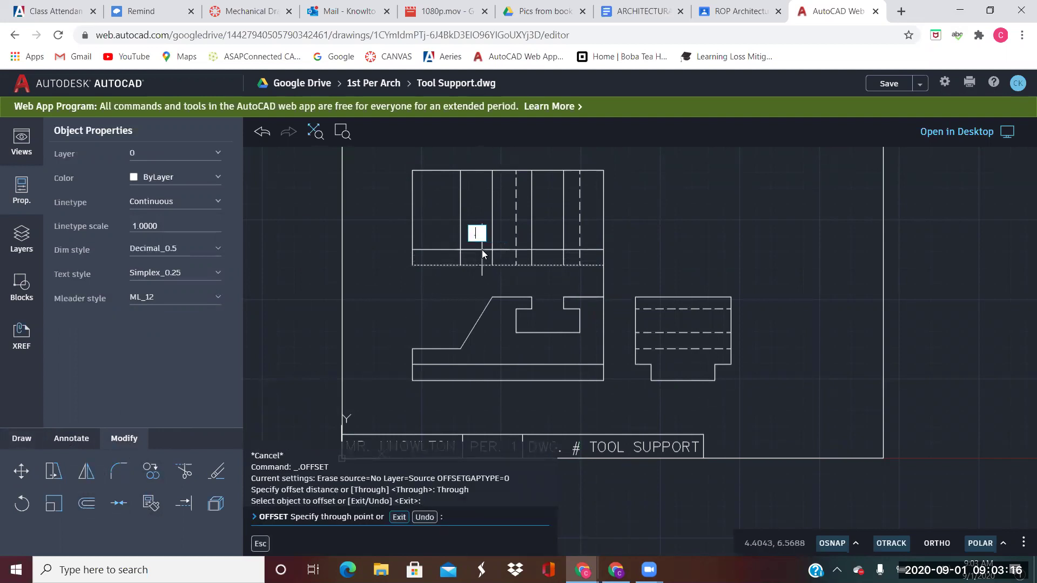
{"action": "type", "text": ".5"}
{"action": "key", "text": "Return"}
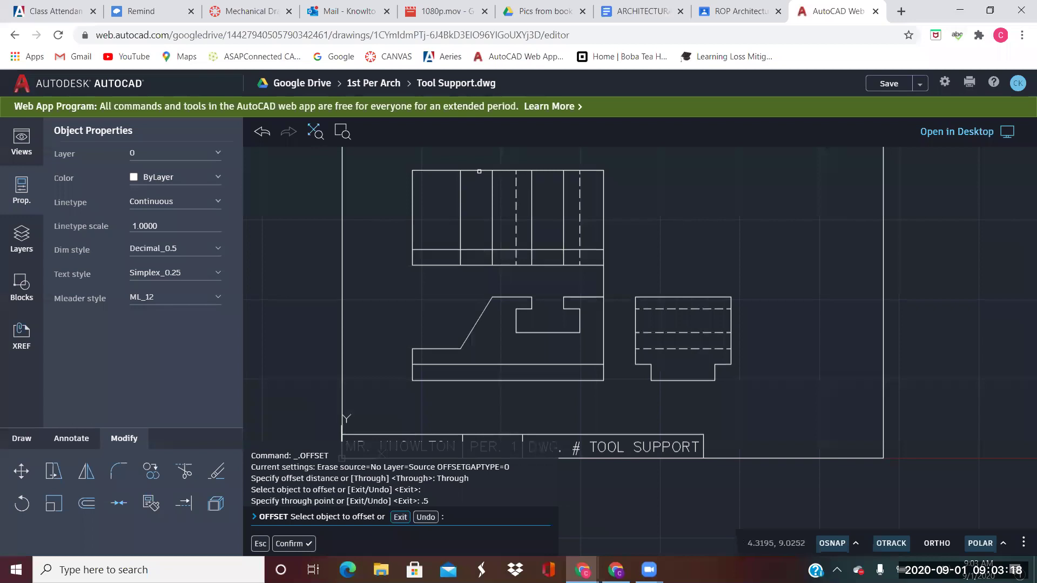
{"action": "left_click", "coordinate": [480, 171]}
{"action": "type", "text": ".5"}
{"action": "key", "text": "Return"}
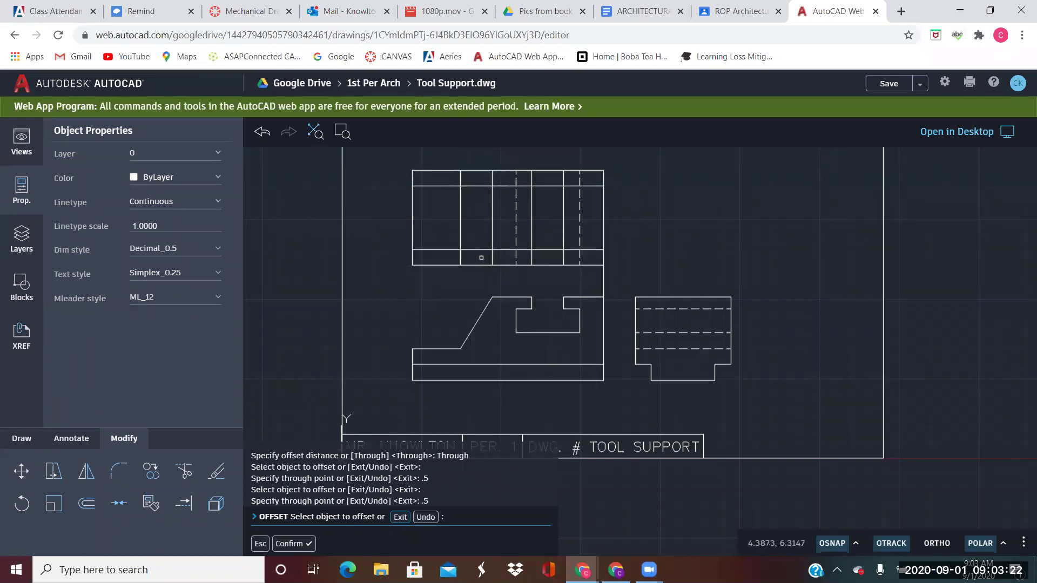
{"action": "key", "text": "Escape"}
{"action": "key", "text": "Escape"}
Change the two new offset lines to the HIDDEN linetype
{"action": "left_click_drag", "start_coordinate": [481, 258], "coordinate": [474, 177]}
{"action": "left_click", "coordinate": [169, 229]}
{"action": "left_click", "coordinate": [169, 419]}
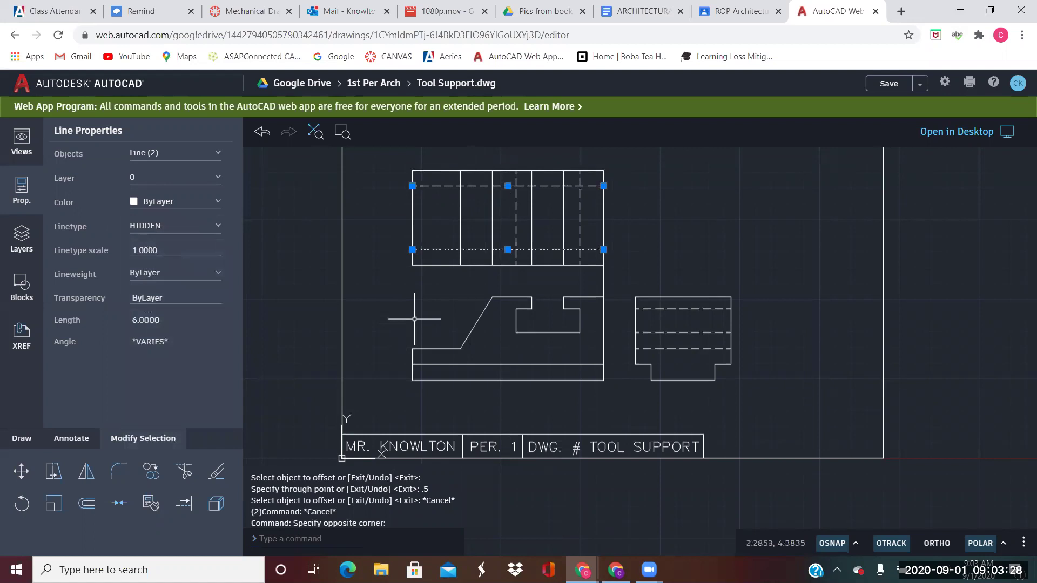
{"action": "key", "text": "Escape"}
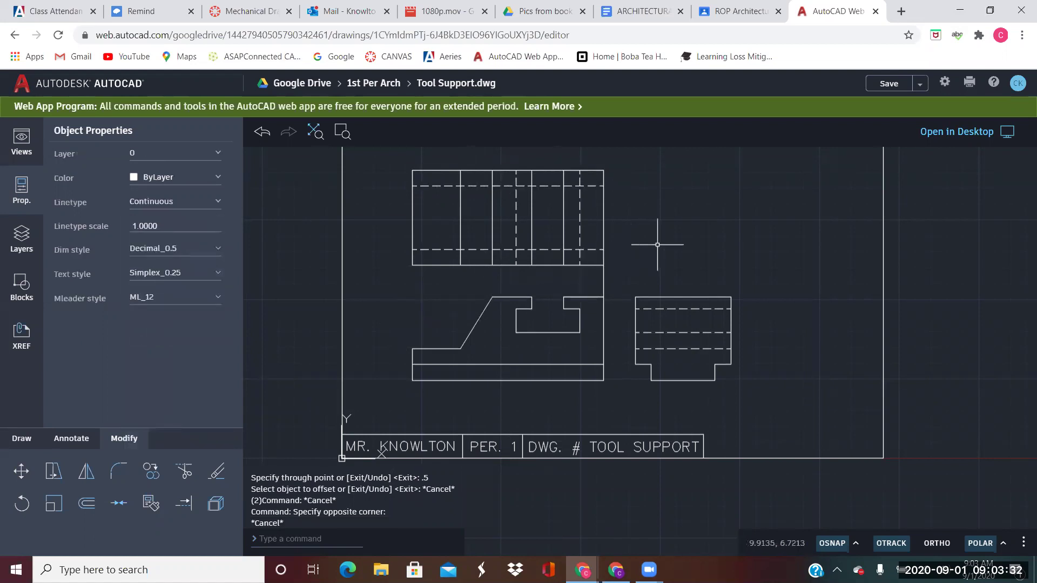
Zoom out, erase the stray vertical line between the views, and check polar tracking angles
{"action": "scroll", "coordinate": [659, 252], "scroll_direction": "down", "scroll_amount": 3}
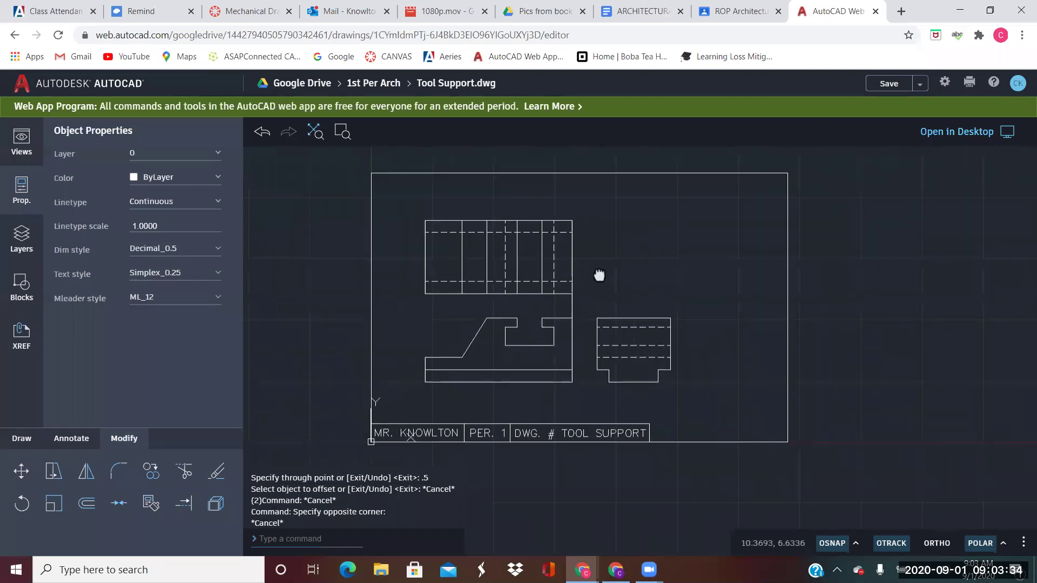
{"action": "left_click", "coordinate": [536, 309]}
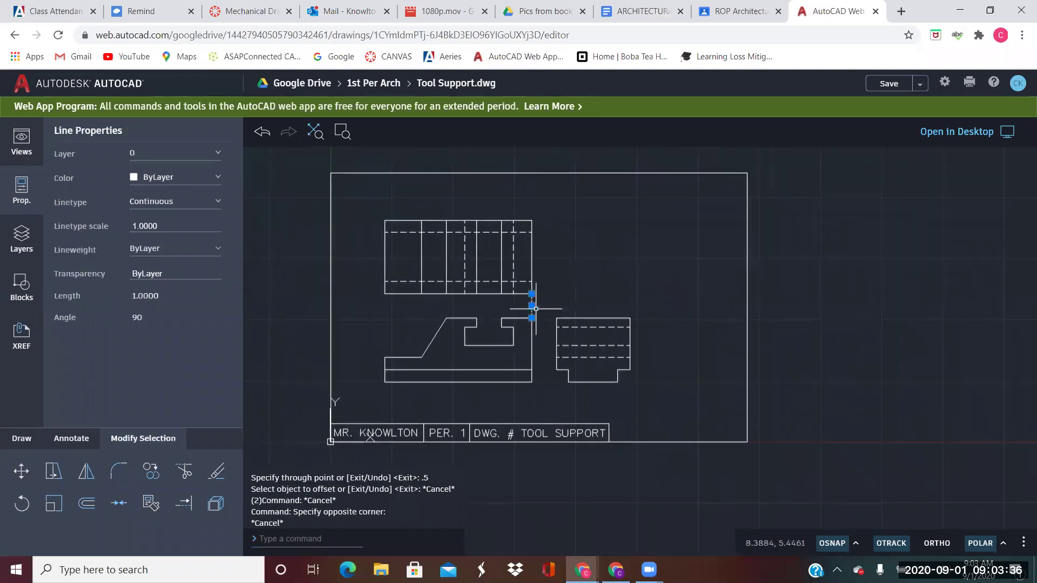
{"action": "key", "text": "Delete"}
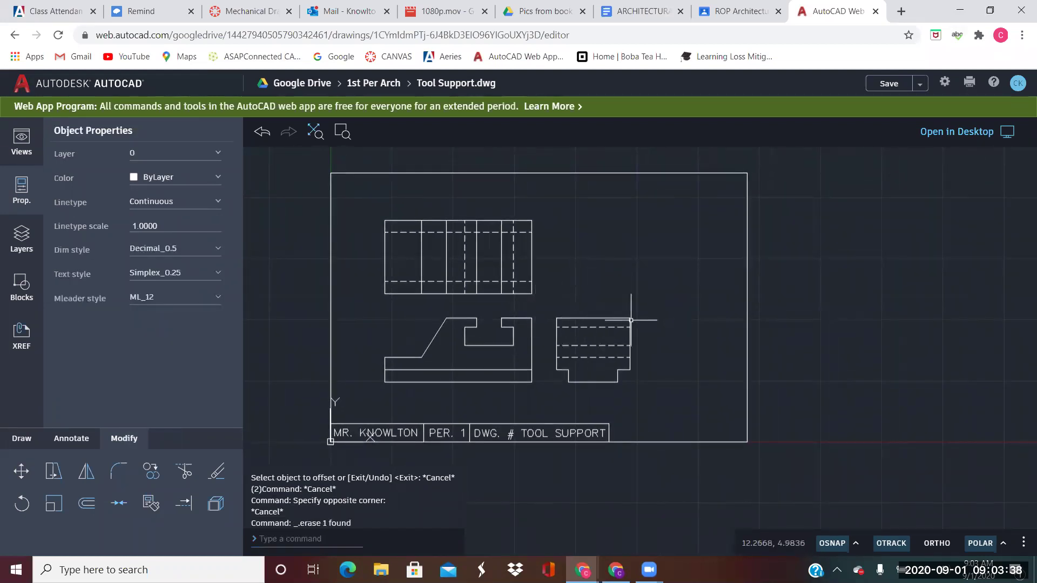
{"action": "left_click", "coordinate": [1003, 544]}
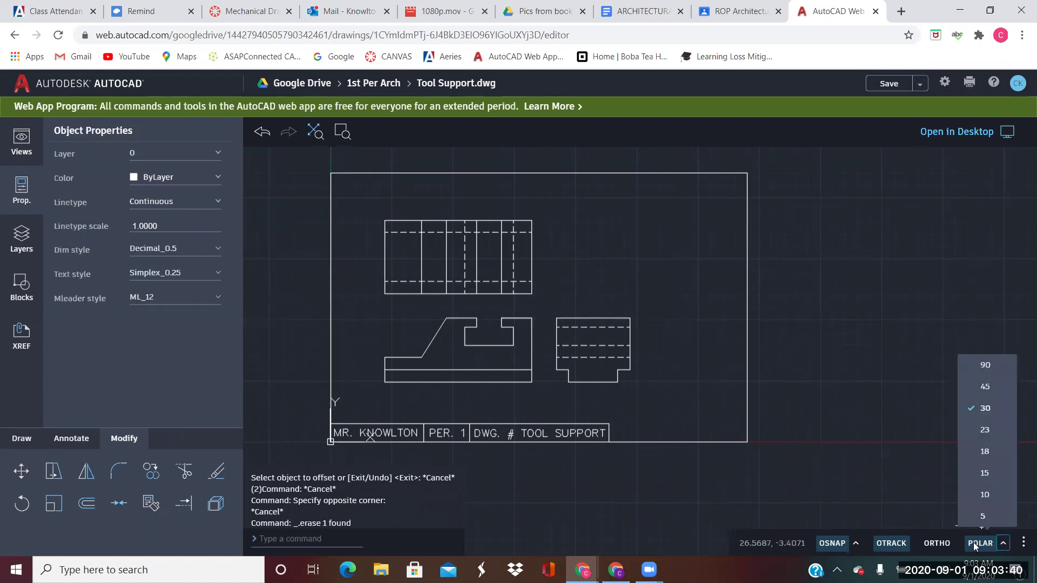
{"action": "left_click", "coordinate": [889, 400]}
Draw a 6-unit guide line at 150° in the upper right area
{"action": "left_click", "coordinate": [21, 438]}
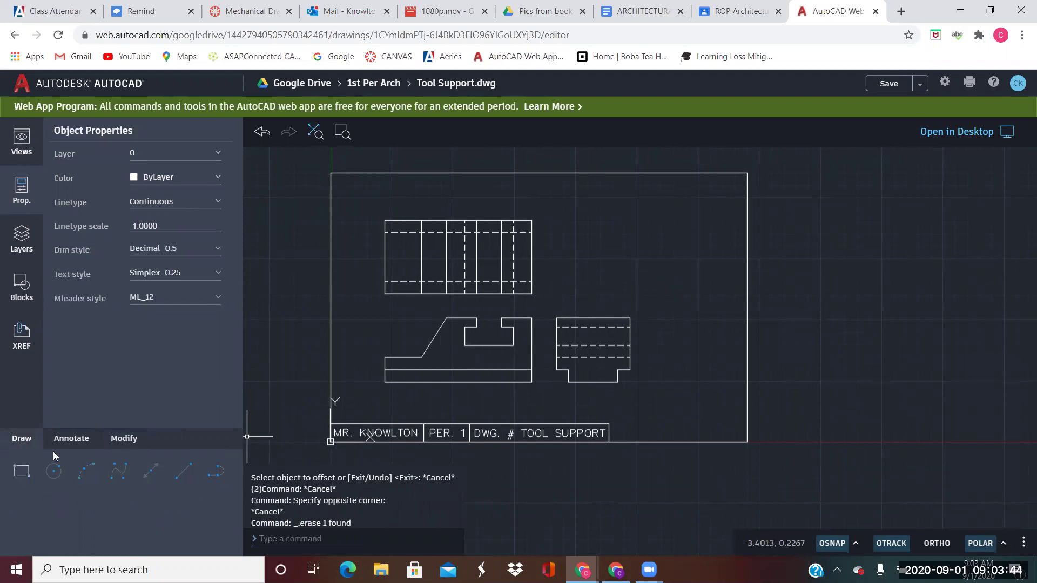
{"action": "left_click", "coordinate": [185, 475]}
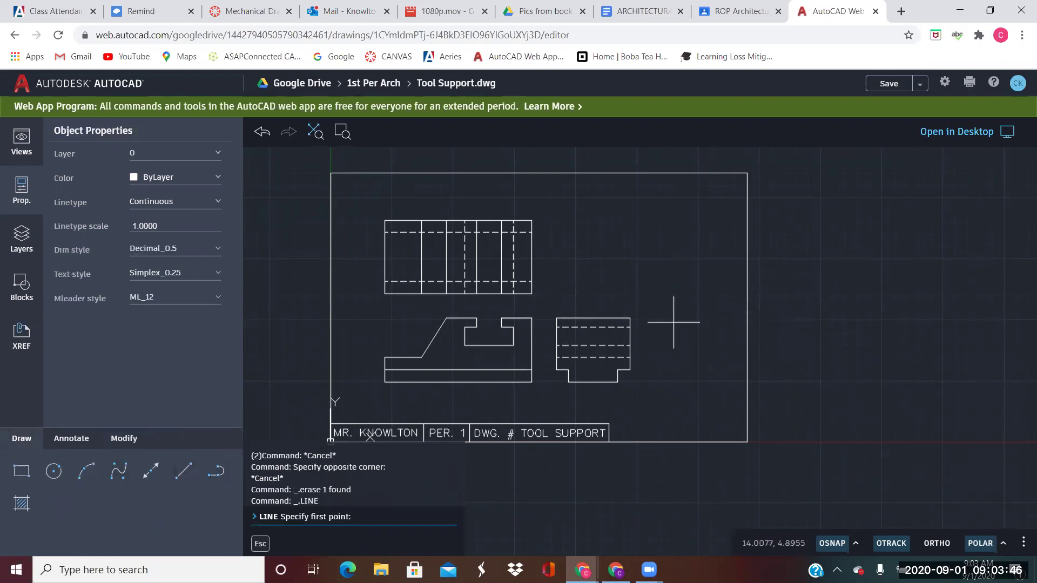
{"action": "left_click", "coordinate": [669, 319]}
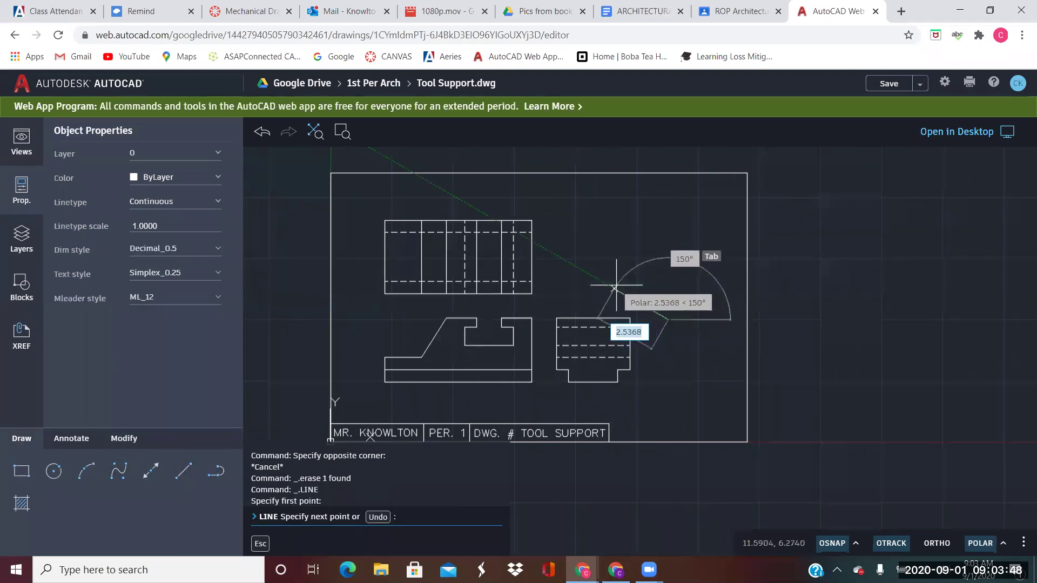
{"action": "type", "text": "6"}
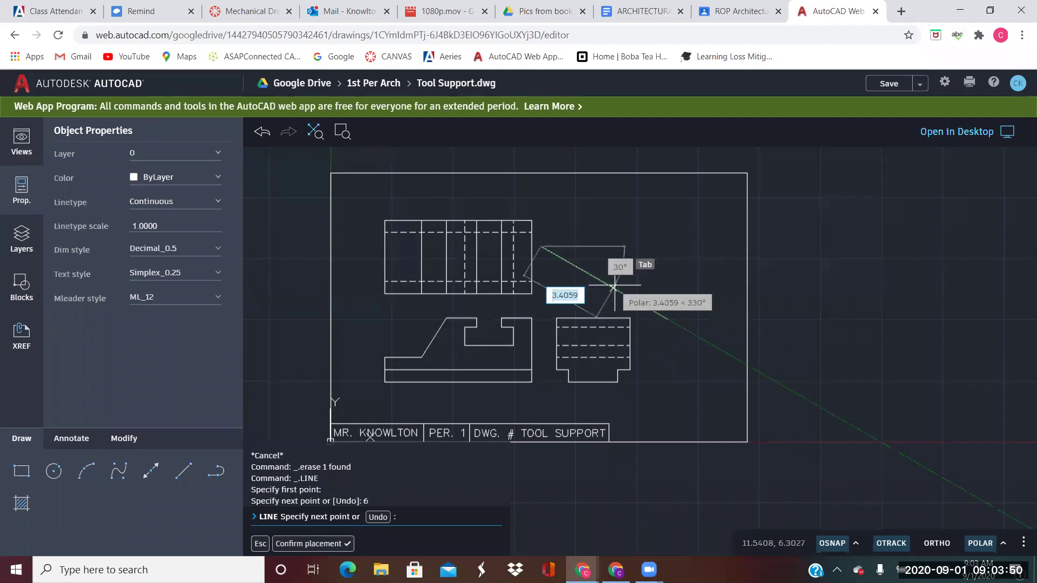
{"action": "key", "text": "Return"}
{"action": "key", "text": "Return"}
Draw the isometric box's side face with edges 3, 2.62 and 3, closing it
{"action": "key", "text": "Return"}
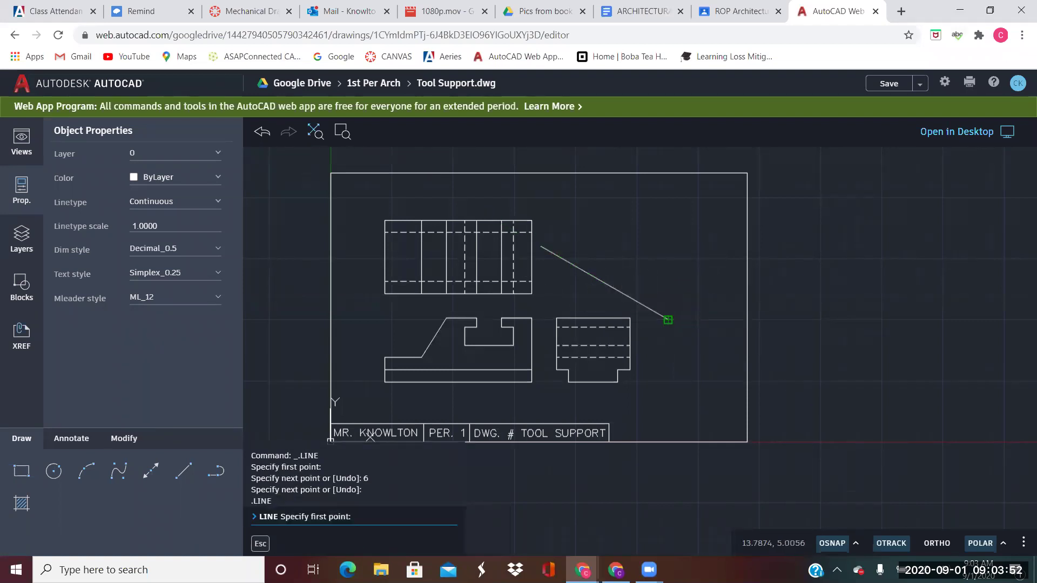
{"action": "left_click", "coordinate": [669, 318]}
{"action": "type", "text": "3"}
{"action": "key", "text": "Return"}
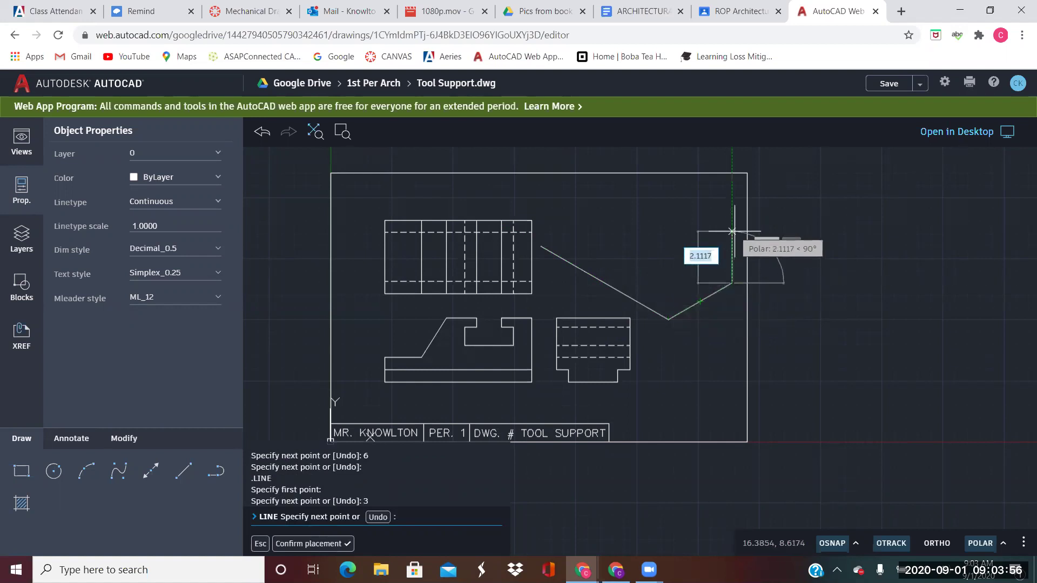
{"action": "type", "text": "2.62"}
{"action": "key", "text": "Return"}
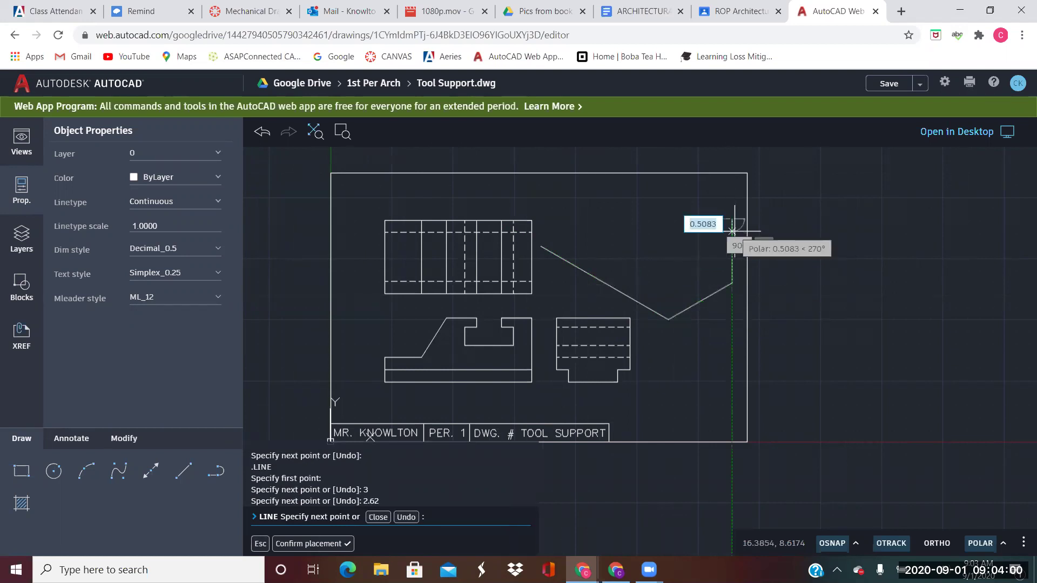
{"action": "type", "text": "3"}
{"action": "key", "text": "Return"}
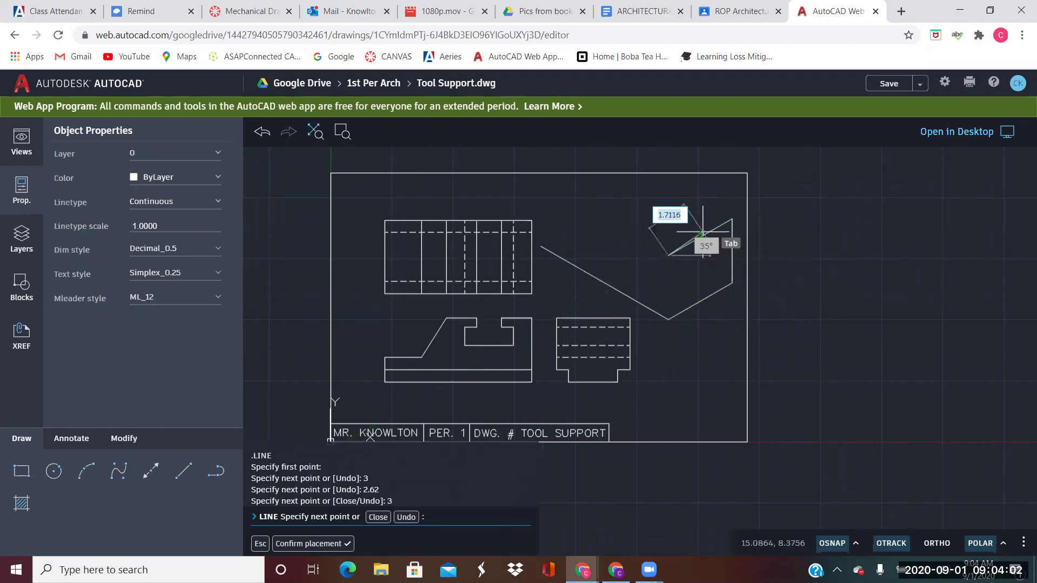
{"action": "left_click", "coordinate": [669, 319]}
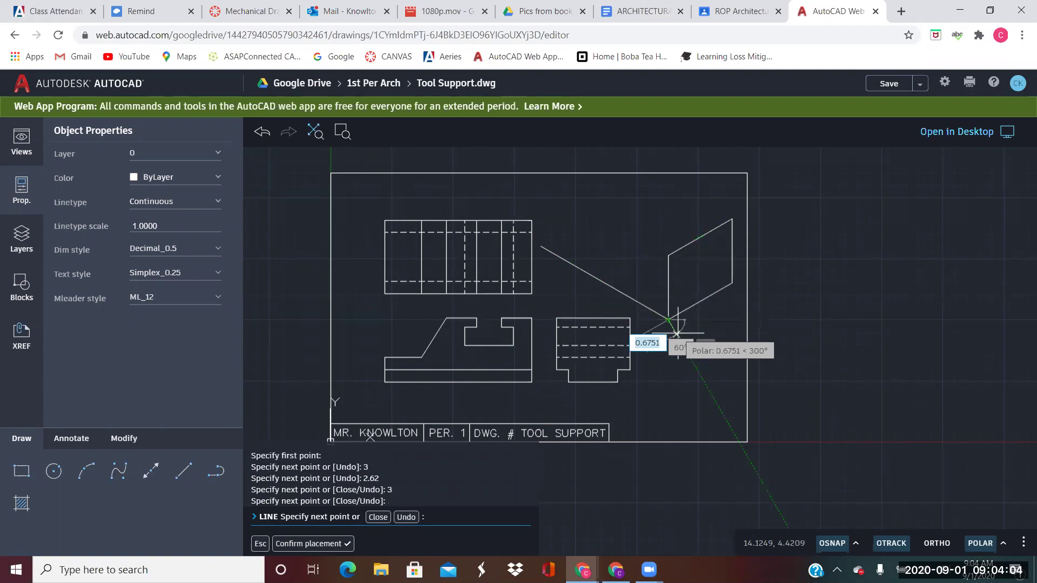
{"action": "key", "text": "Return"}
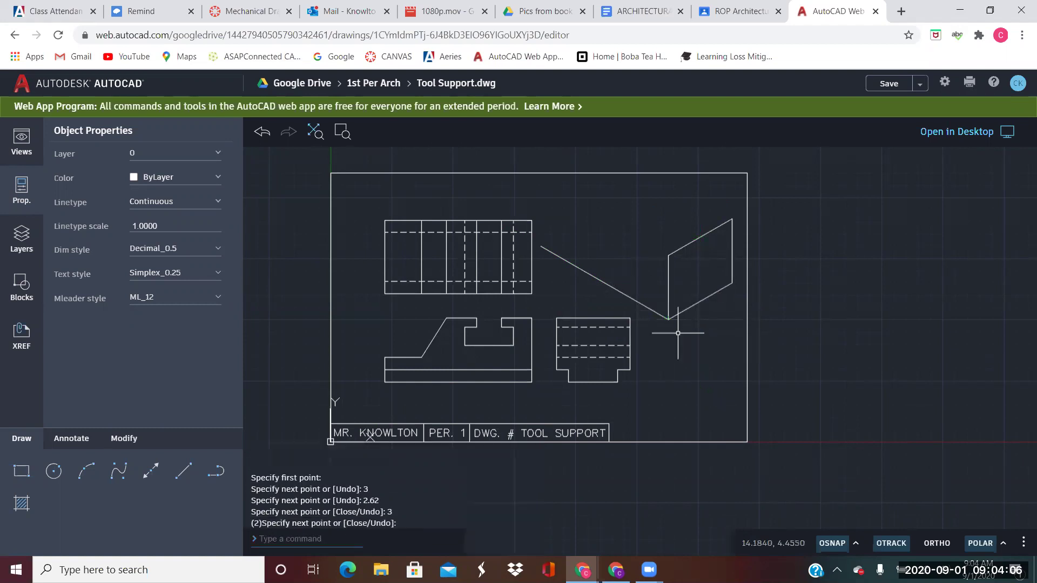
Draw the box's 3.5 by 3 top face from the vertical edge's top
{"action": "key", "text": "Return"}
{"action": "left_click", "coordinate": [668, 256]}
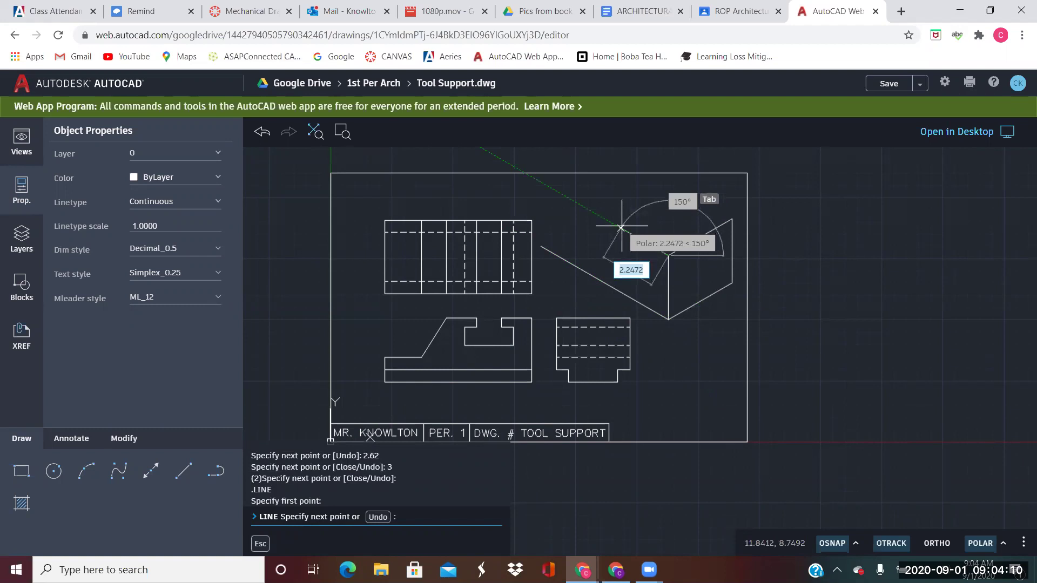
{"action": "type", "text": "3.5"}
{"action": "key", "text": "Return"}
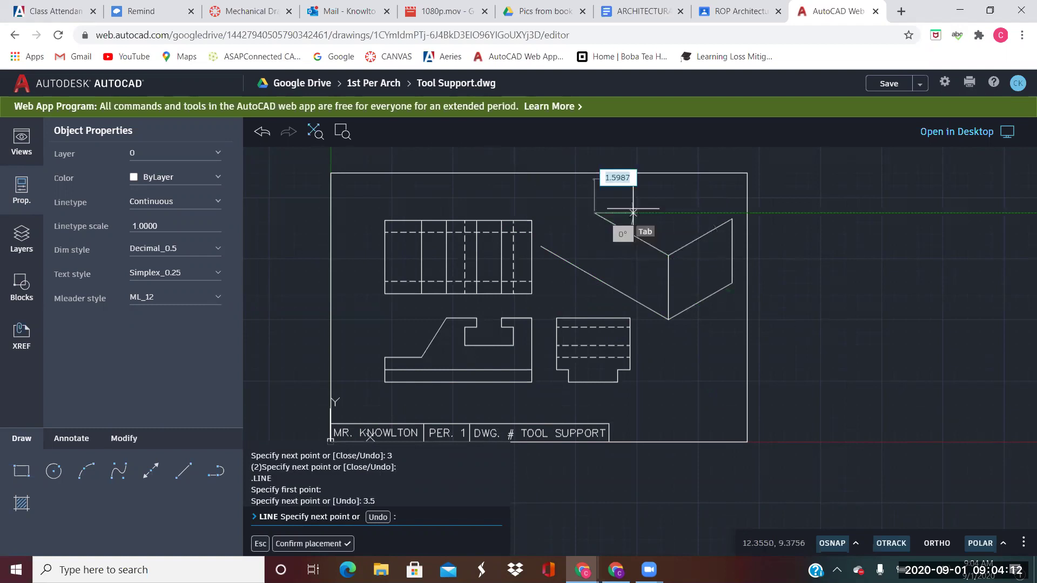
{"action": "type", "text": "3"}
{"action": "key", "text": "Return"}
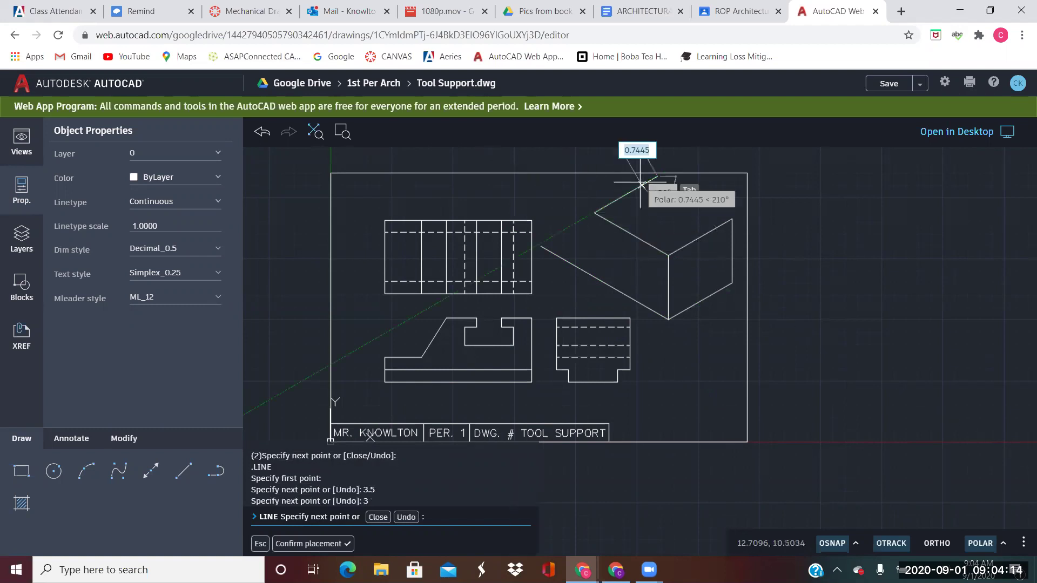
{"action": "left_click", "coordinate": [732, 219]}
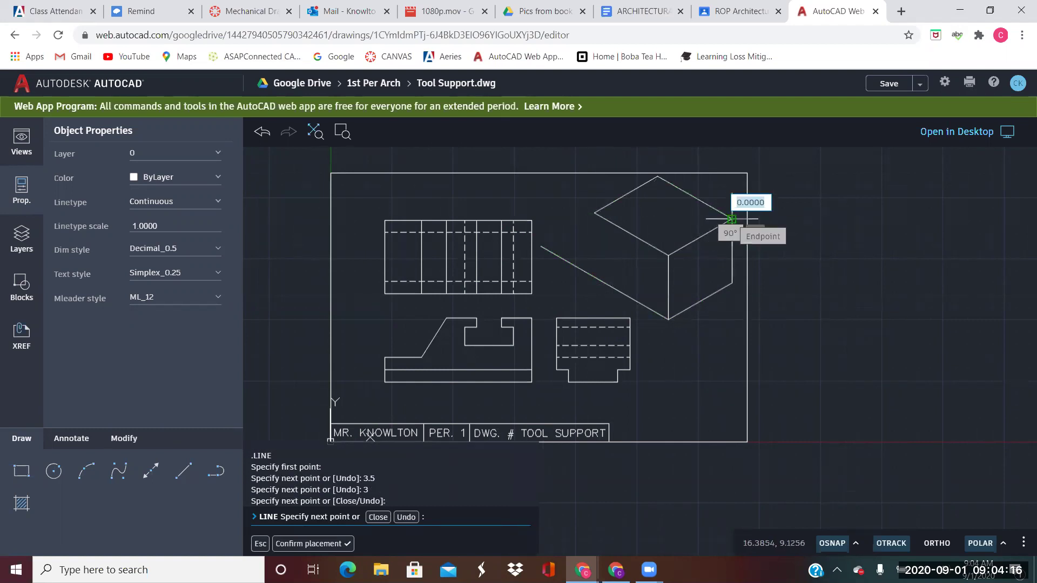
{"action": "key", "text": "Return"}
{"action": "key", "text": "Return"}
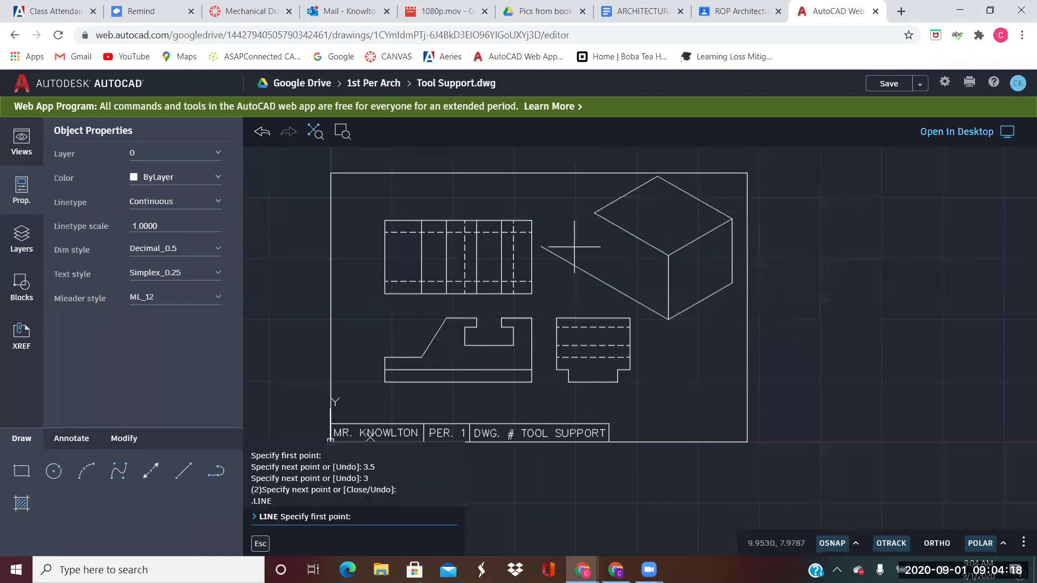
Draw the notch's first edges, 1 and 1.5 units, from the isometric's corner
{"action": "left_click", "coordinate": [541, 245]}
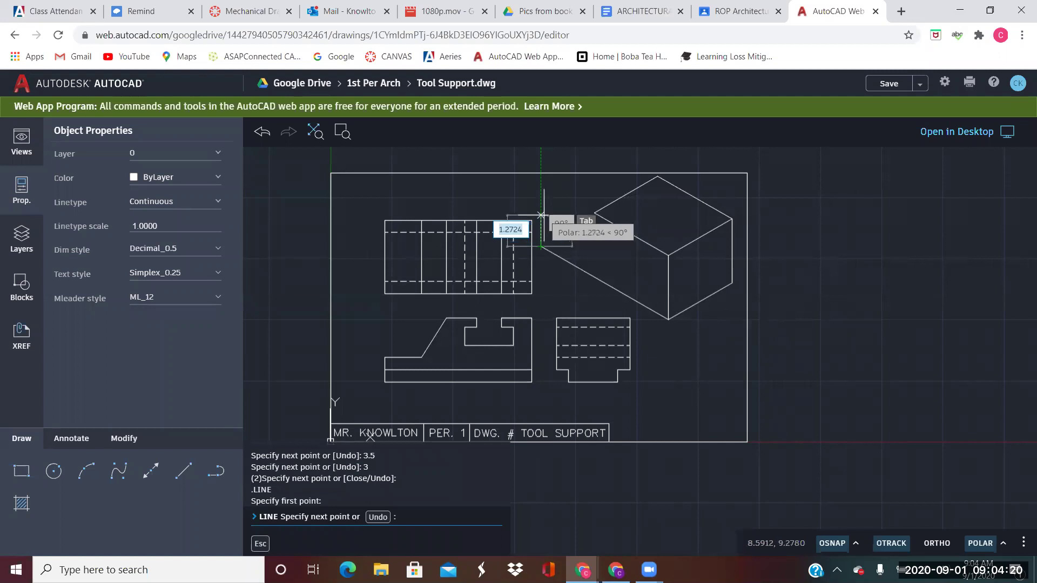
{"action": "type", "text": "1"}
{"action": "key", "text": "Return"}
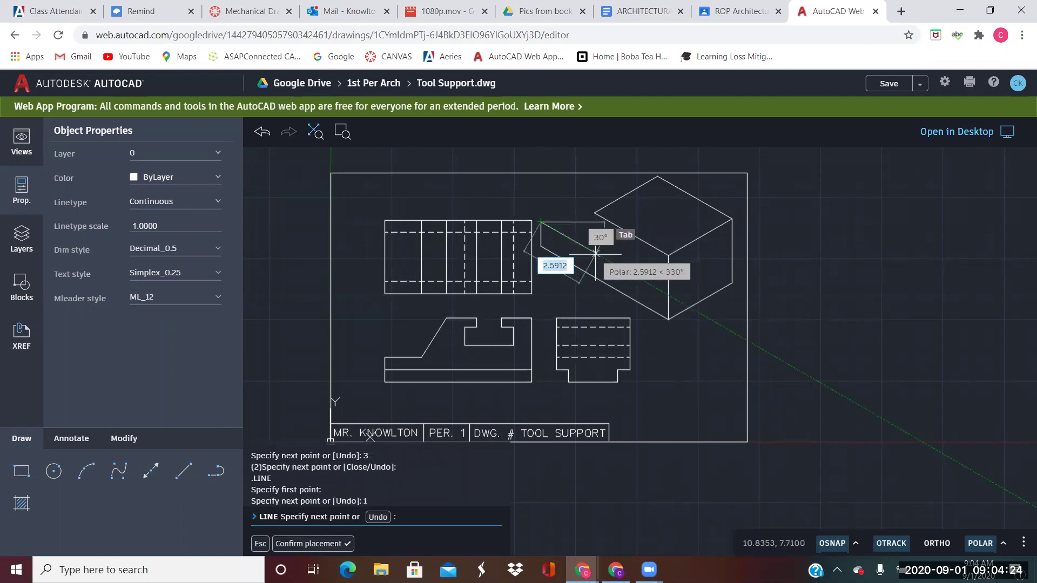
{"action": "type", "text": "1"}
{"action": "key", "text": "Return"}
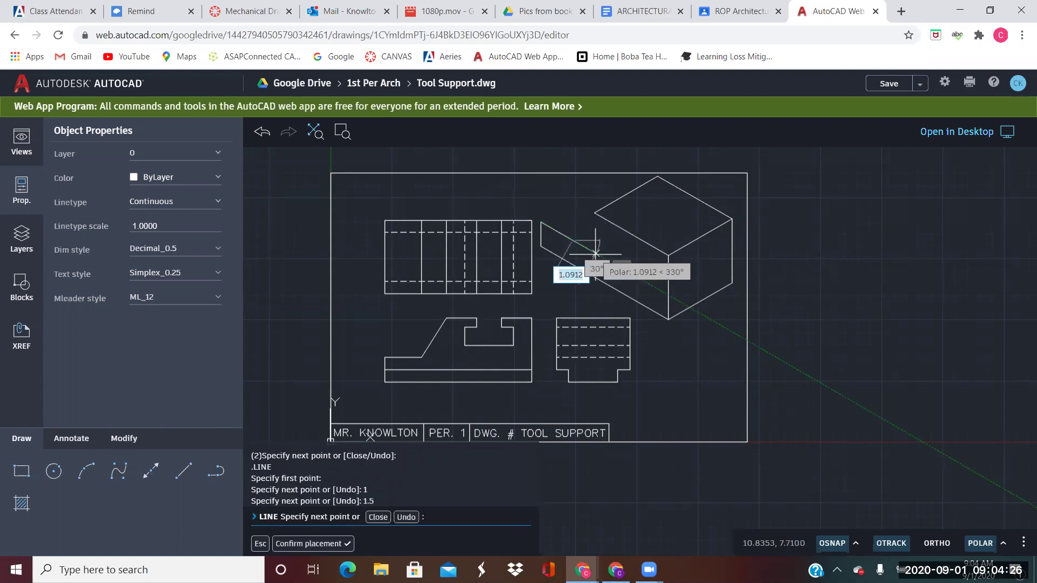
{"action": "left_click", "coordinate": [595, 213]}
{"action": "key", "text": "Return"}
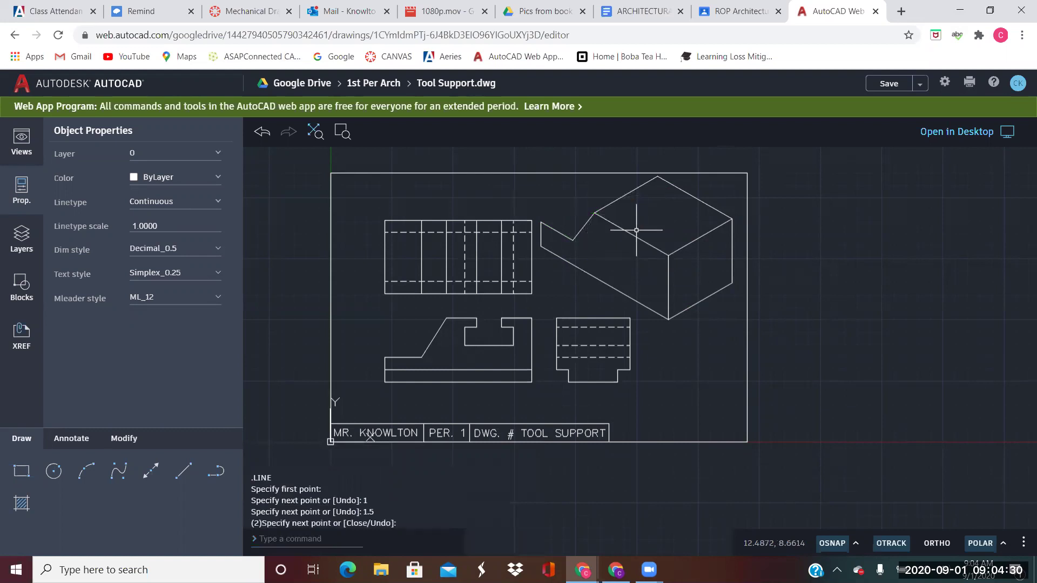
Add the notch's 3-unit 30° edge and a 1.5-unit segment
{"action": "key", "text": "Return"}
{"action": "left_click", "coordinate": [541, 222]}
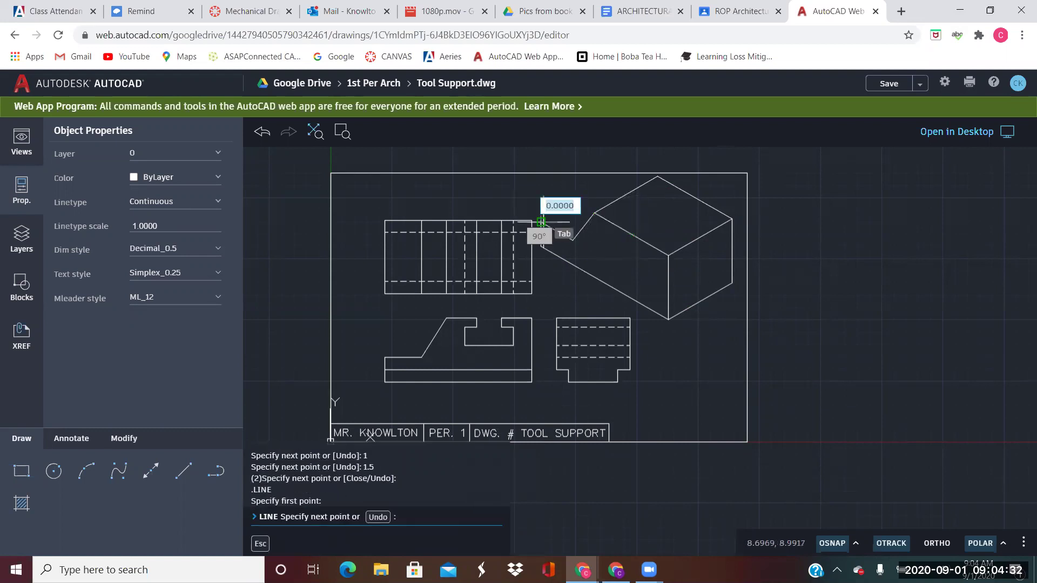
{"action": "type", "text": "3"}
{"action": "key", "text": "Return"}
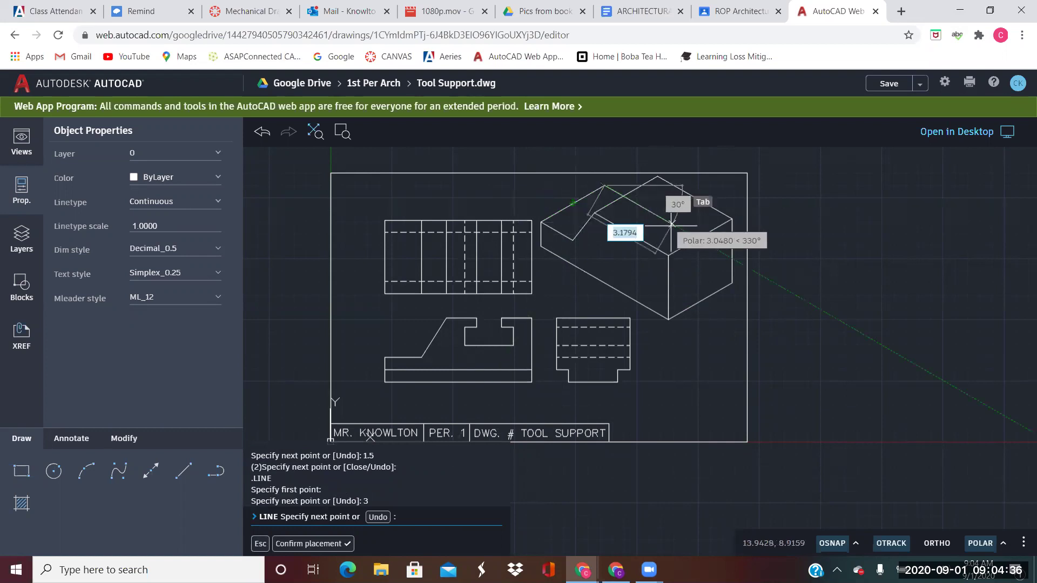
{"action": "type", "text": "1"}
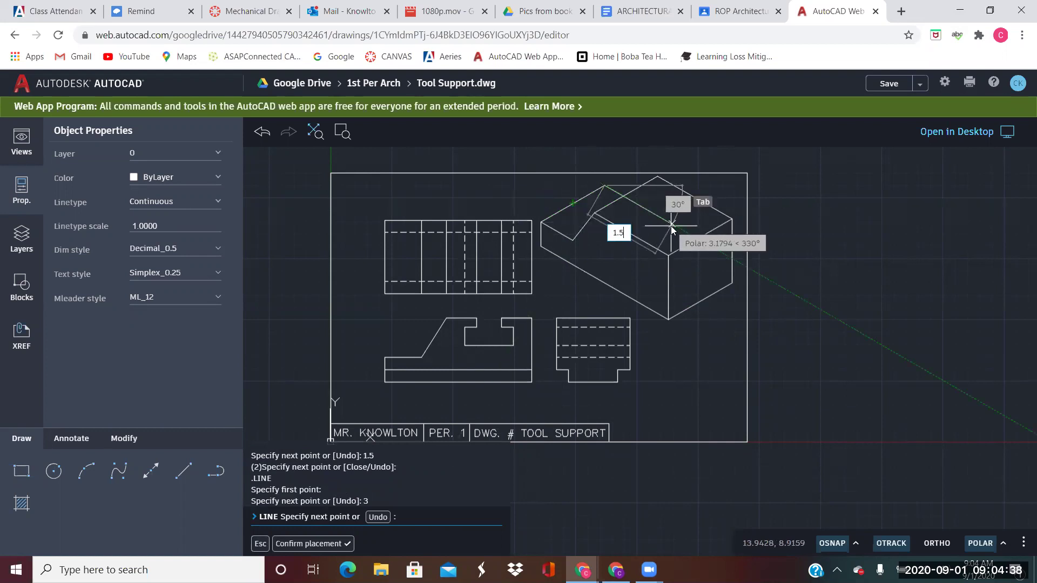
{"action": "type", "text": ".5"}
{"action": "key", "text": "Return"}
{"action": "key", "text": "Return"}
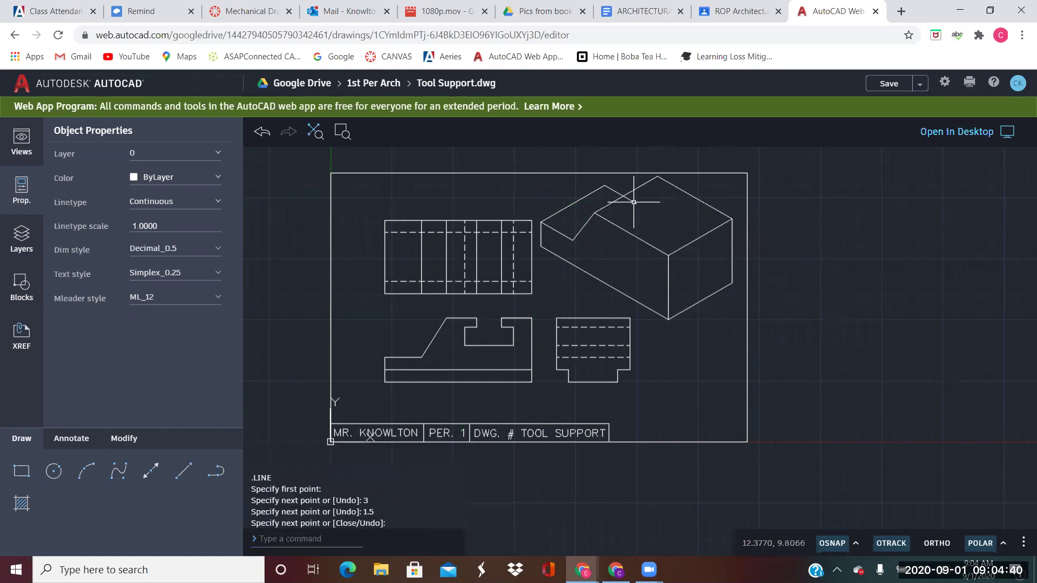
Trim a small excess segment off the isometric's notch
{"action": "left_click", "coordinate": [125, 438]}
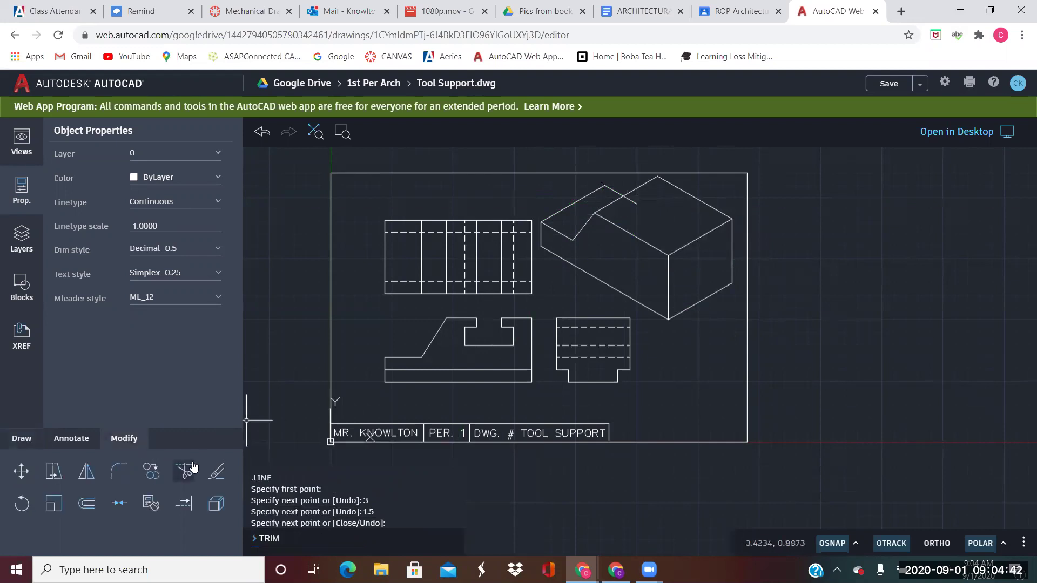
{"action": "left_click", "coordinate": [183, 471]}
{"action": "left_click", "coordinate": [636, 201]}
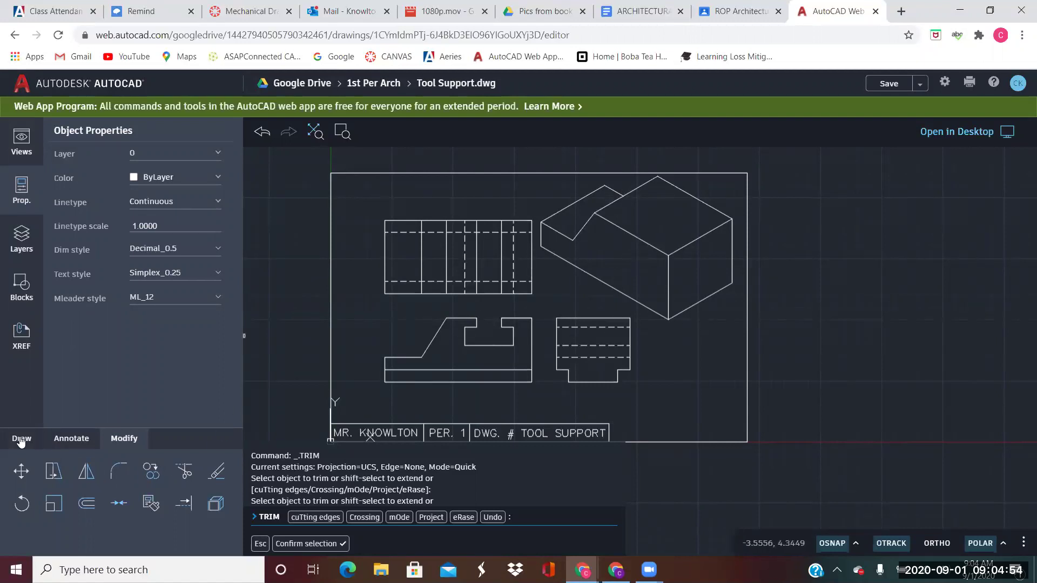
Start the slot outline from the isometric corner with segments 1.25, .37 and .5
{"action": "left_click", "coordinate": [21, 441]}
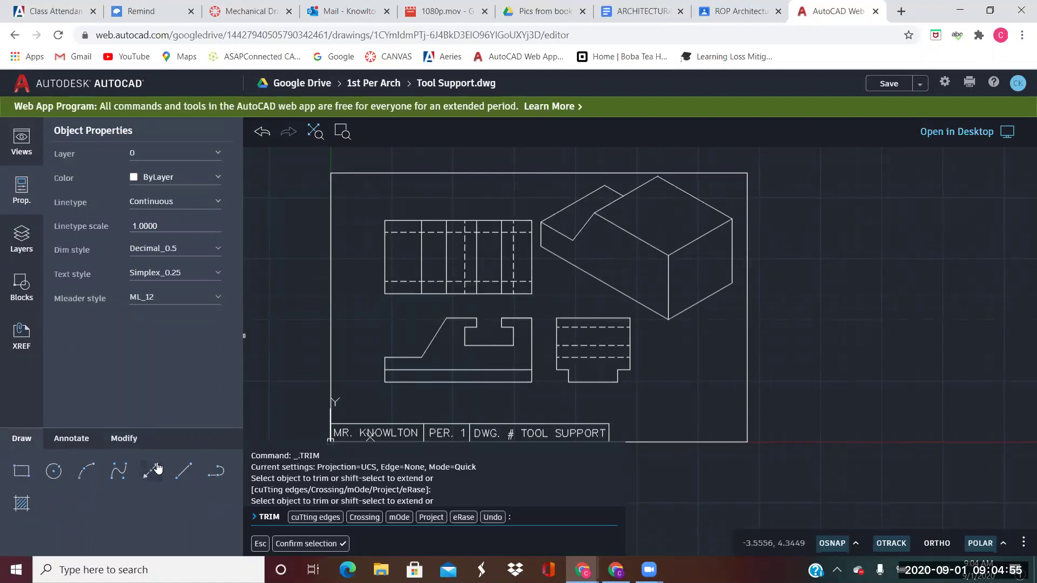
{"action": "left_click", "coordinate": [668, 254]}
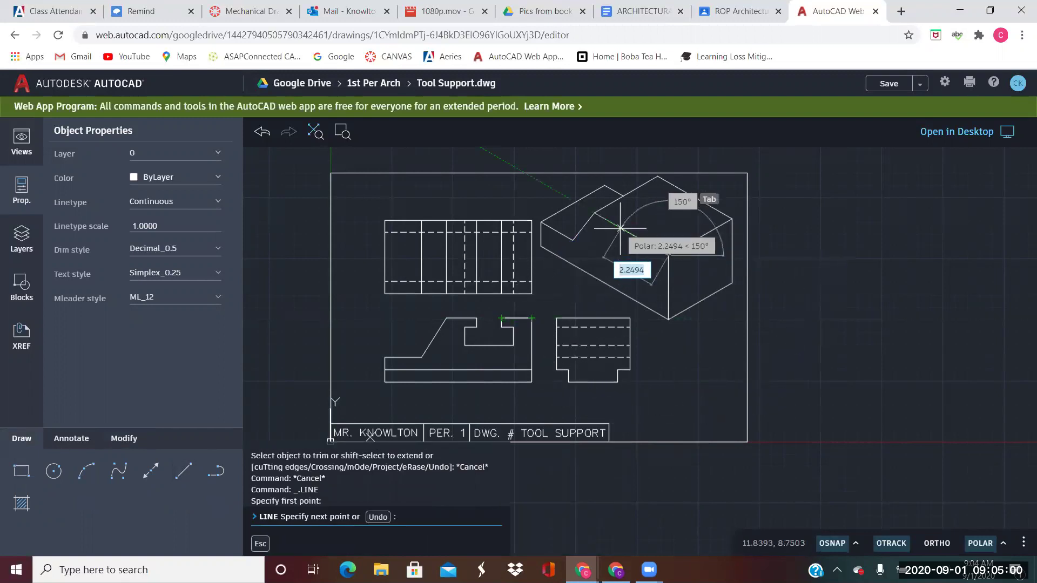
{"action": "type", "text": "1.25"}
{"action": "key", "text": "Return"}
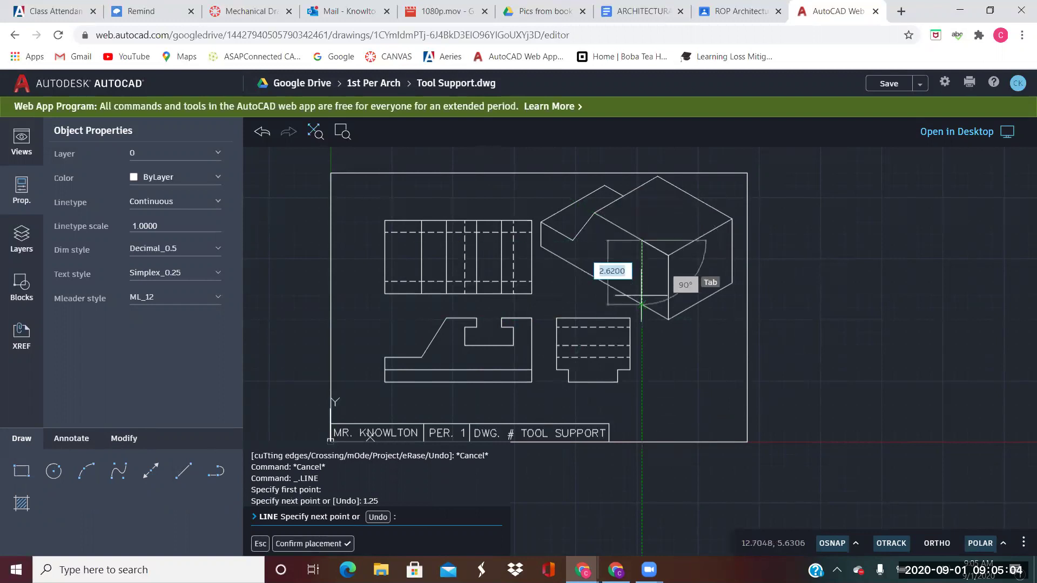
{"action": "key", "text": "BackSpace"}
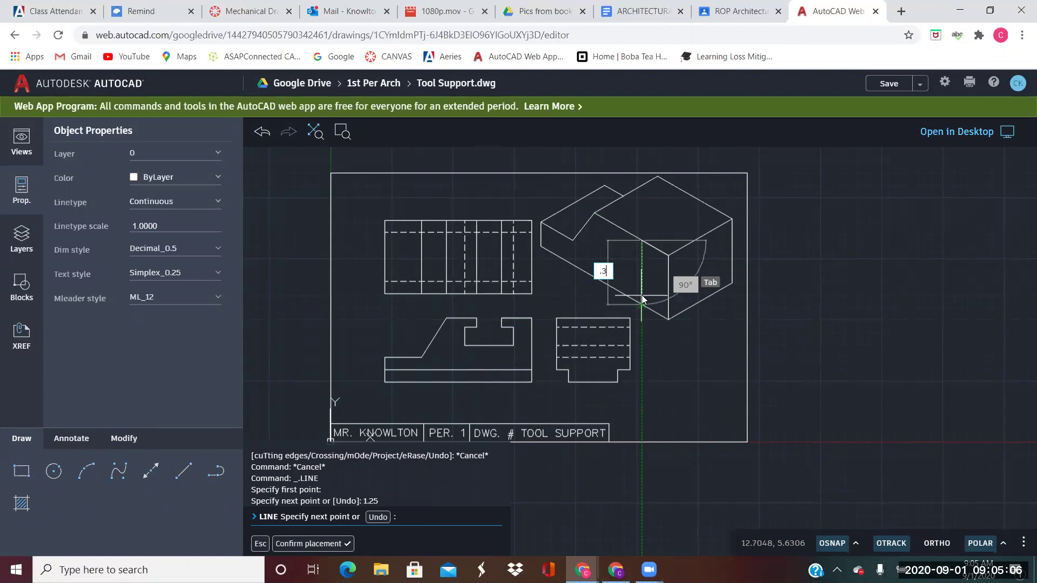
{"action": "type", "text": ".37"}
{"action": "key", "text": "Return"}
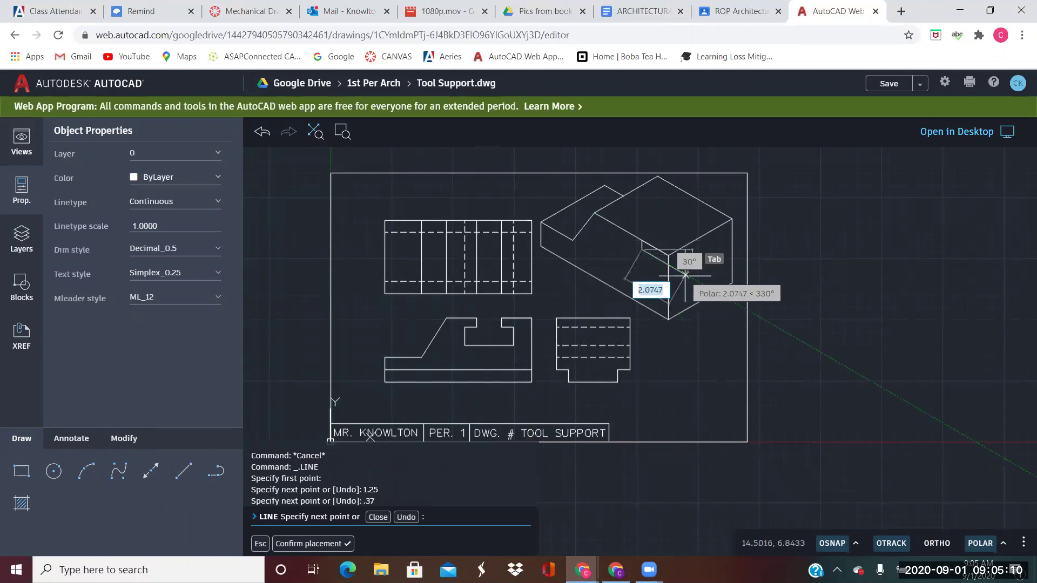
{"action": "type", "text": ".5"}
{"action": "key", "text": "Return"}
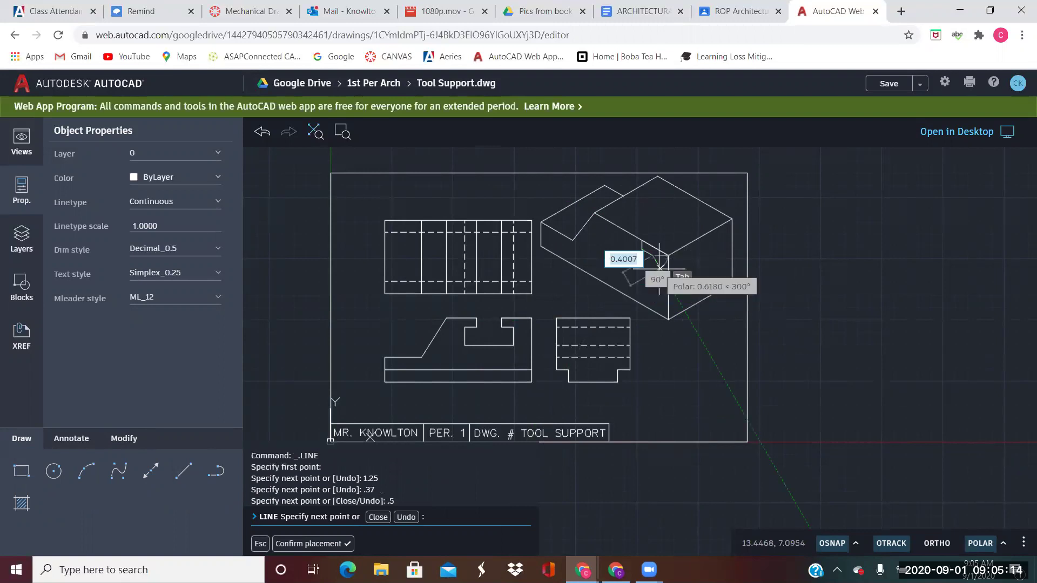
Continue the slot outline with .75, 2 at 150°, .75 and .5, ending at the tracked point
{"action": "scroll", "coordinate": [645, 256], "scroll_direction": "up", "scroll_amount": 1}
{"action": "scroll", "coordinate": [647, 254], "scroll_direction": "up", "scroll_amount": 1}
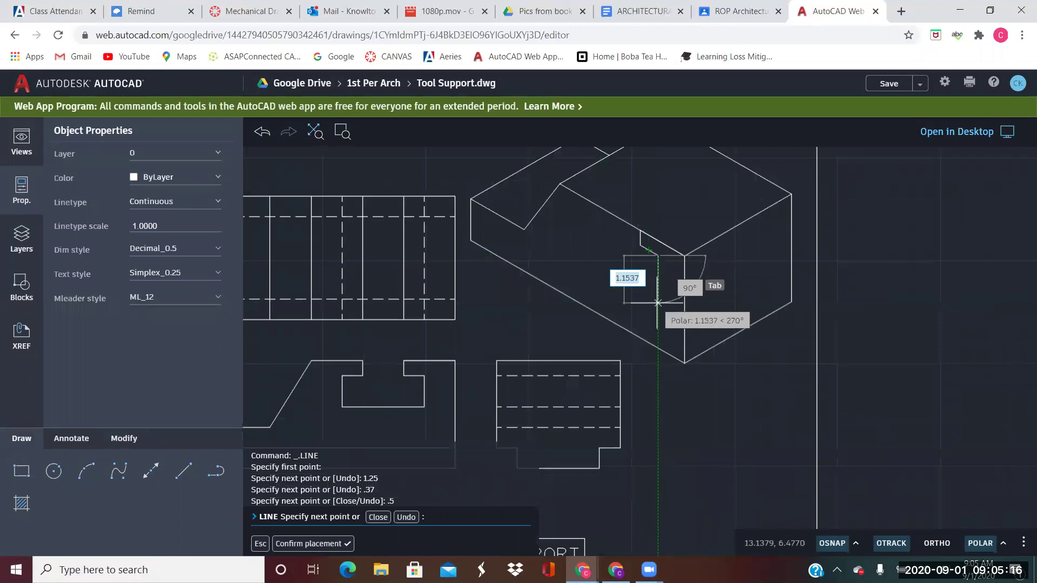
{"action": "type", "text": ".75"}
{"action": "key", "text": "Return"}
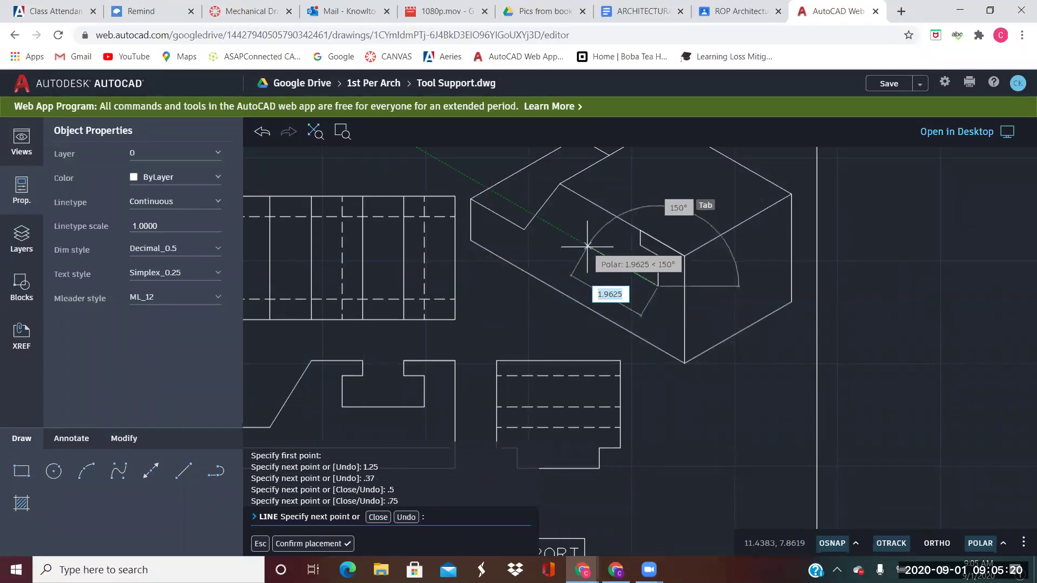
{"action": "type", "text": "2"}
{"action": "key", "text": "Return"}
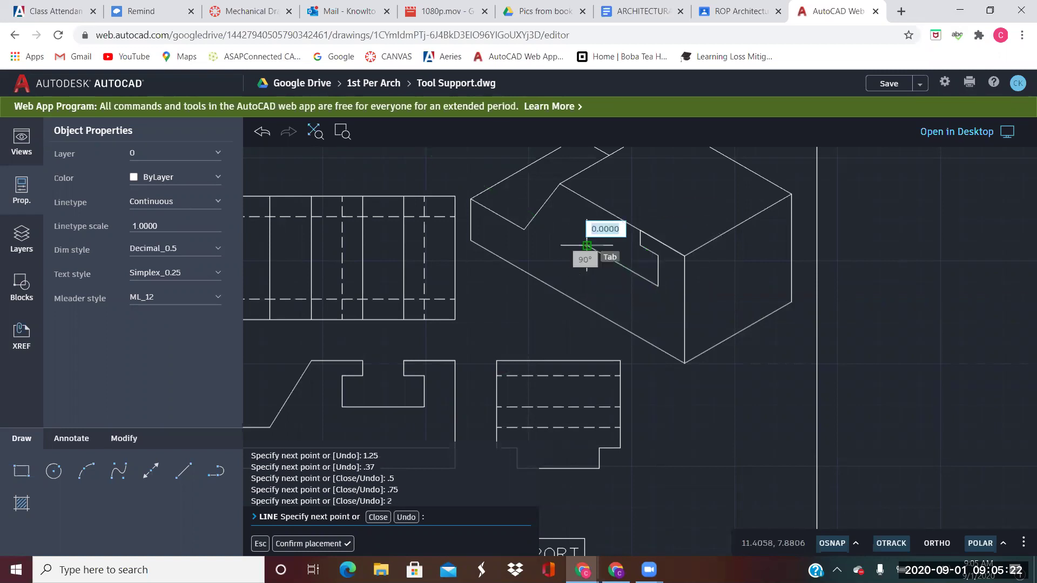
{"action": "key", "text": "BackSpace"}
{"action": "key", "text": "Return"}
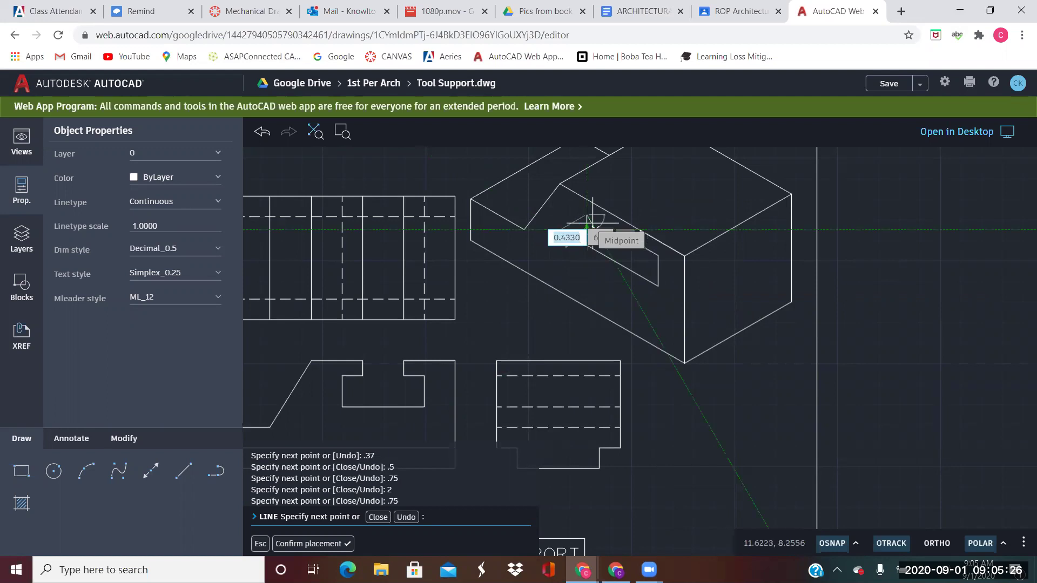
{"action": "type", "text": ".5"}
{"action": "key", "text": "Return"}
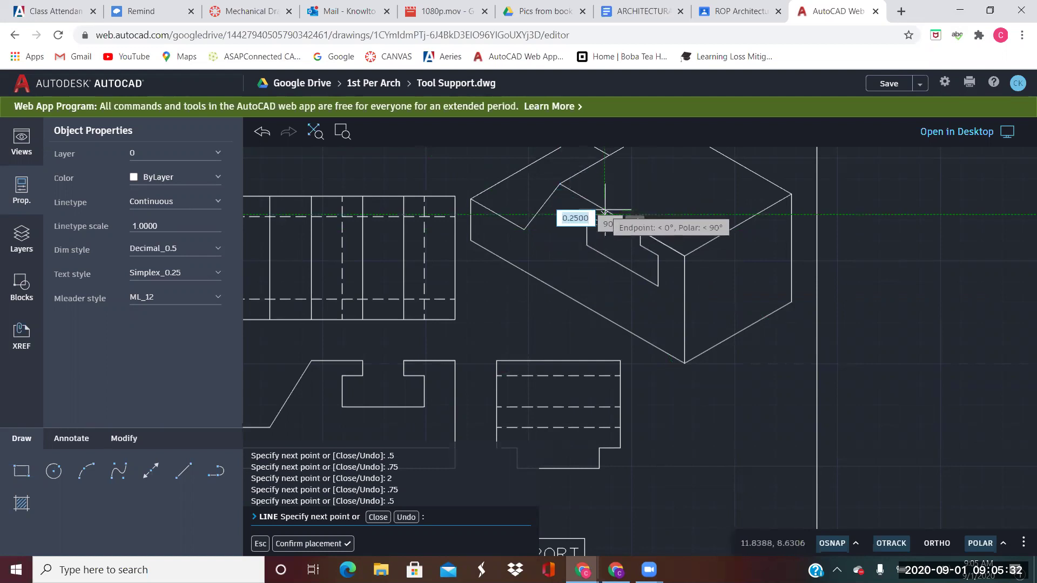
{"action": "scroll", "coordinate": [605, 206], "scroll_direction": "up", "scroll_amount": 2}
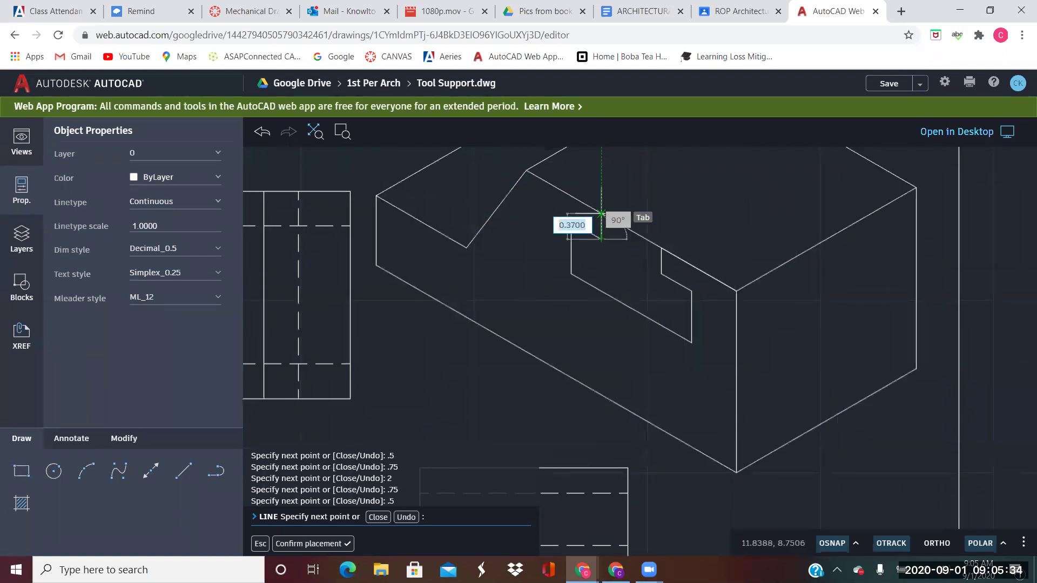
{"action": "scroll", "coordinate": [611, 221], "scroll_direction": "down", "scroll_amount": 2}
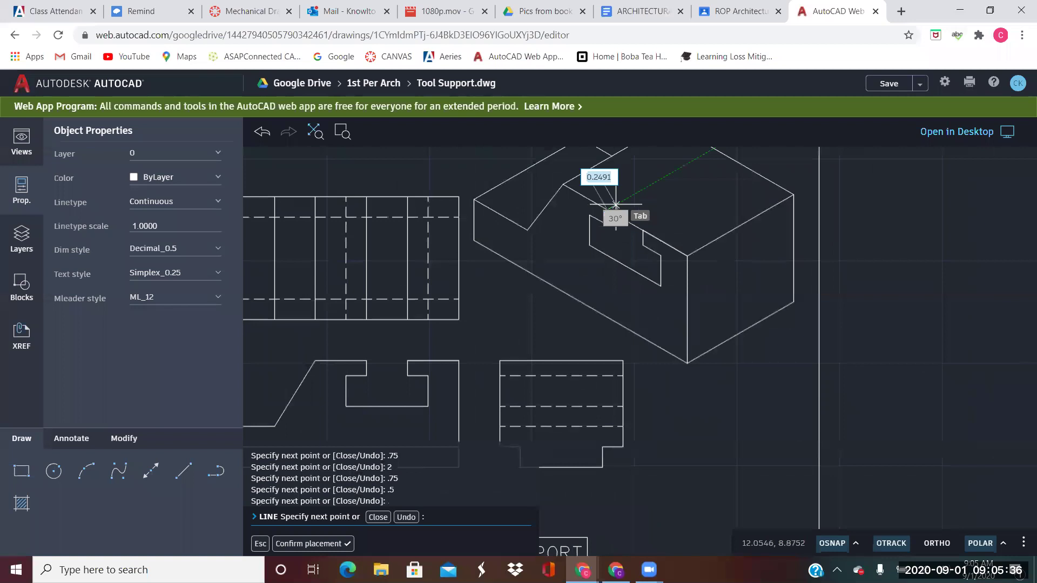
{"action": "middle_click_drag", "start_coordinate": [679, 178], "coordinate": [679, 216]}
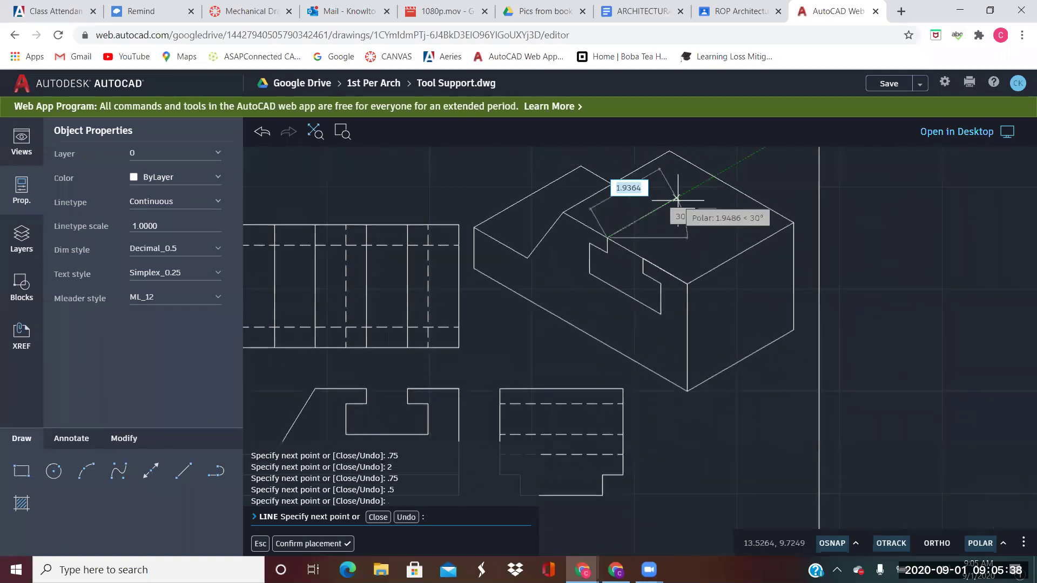
{"action": "left_click", "coordinate": [713, 176]}
{"action": "key", "text": "Return"}
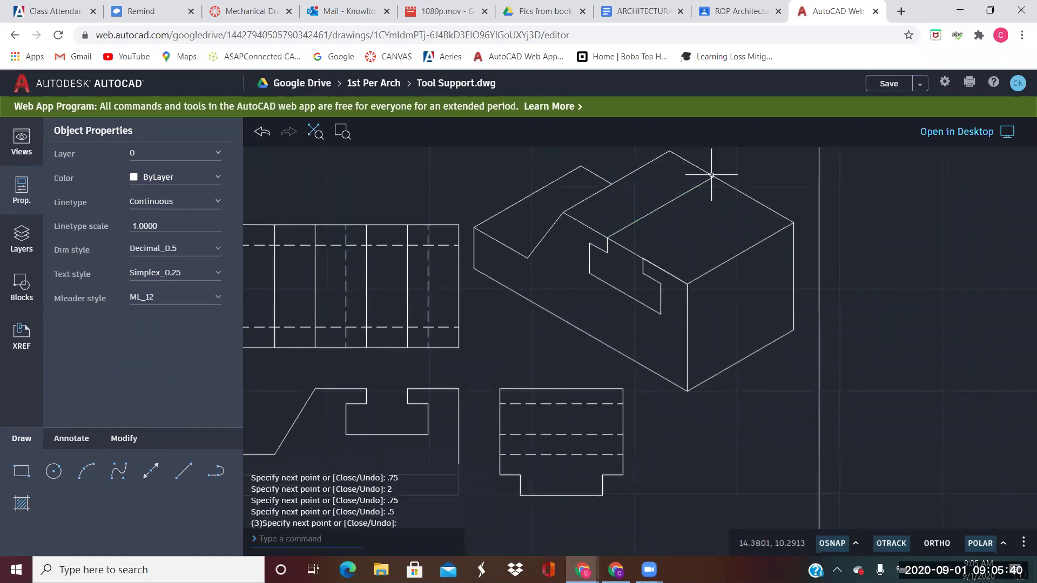
Draw a receding line from the slot's corner across the top face
{"action": "key", "text": "Return"}
{"action": "left_click", "coordinate": [644, 257]}
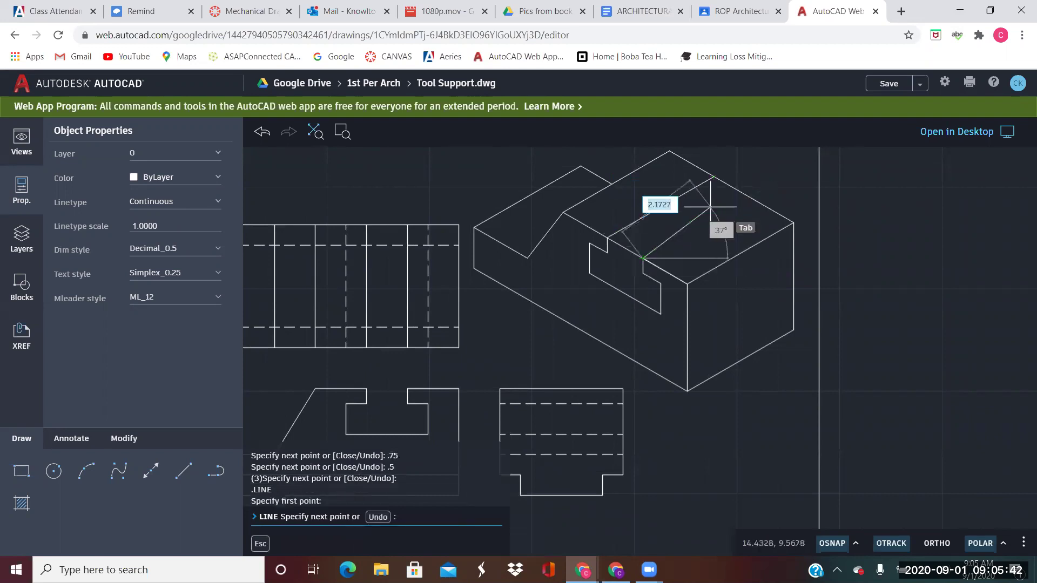
{"action": "left_click", "coordinate": [749, 196]}
{"action": "key", "text": "Return"}
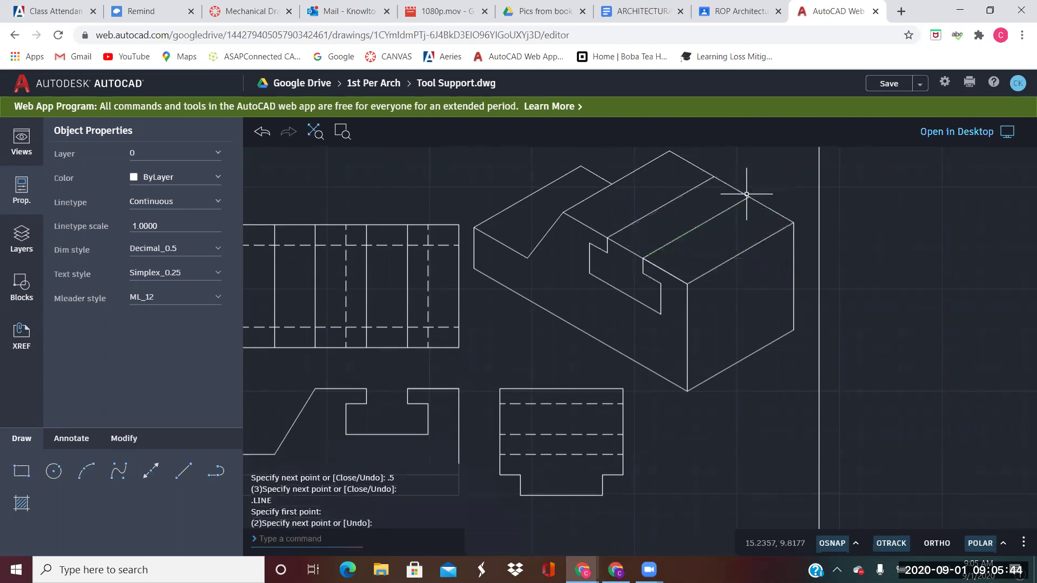
Trim away excess parts of the isometric's top edges across the slot
{"action": "left_click", "coordinate": [124, 439]}
{"action": "left_click", "coordinate": [151, 471]}
{"action": "left_click", "coordinate": [183, 474]}
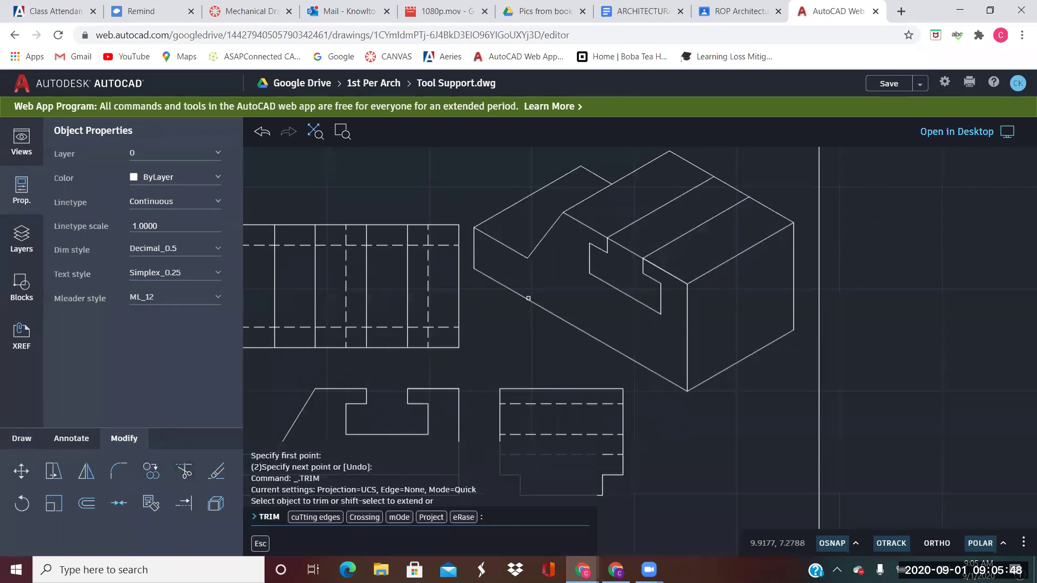
{"action": "left_click", "coordinate": [616, 256]}
{"action": "left_click", "coordinate": [716, 200]}
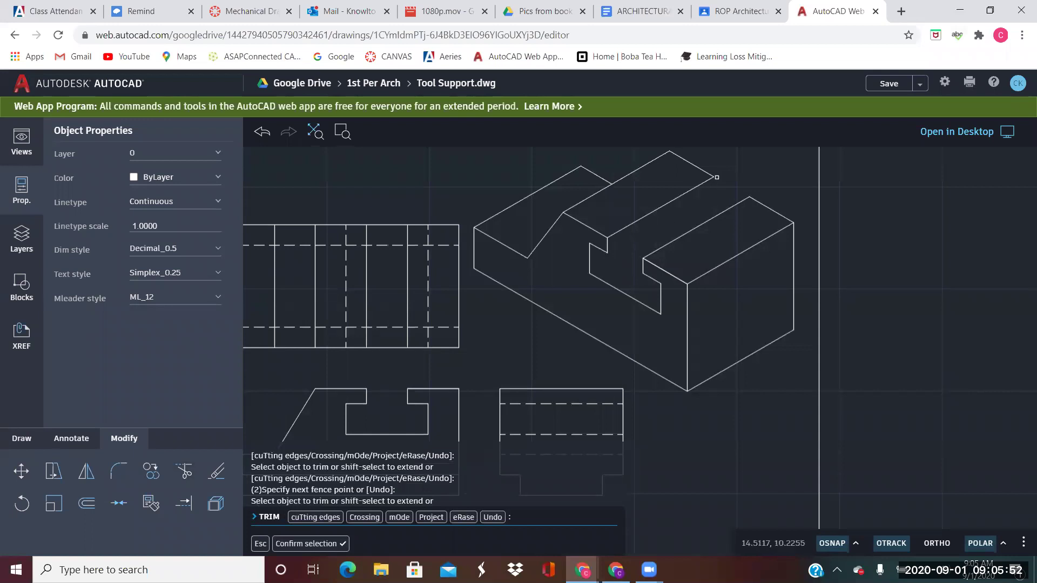
Draw a 3-unit slot edge from the slot corner with a vertical end
{"action": "left_click", "coordinate": [25, 439]}
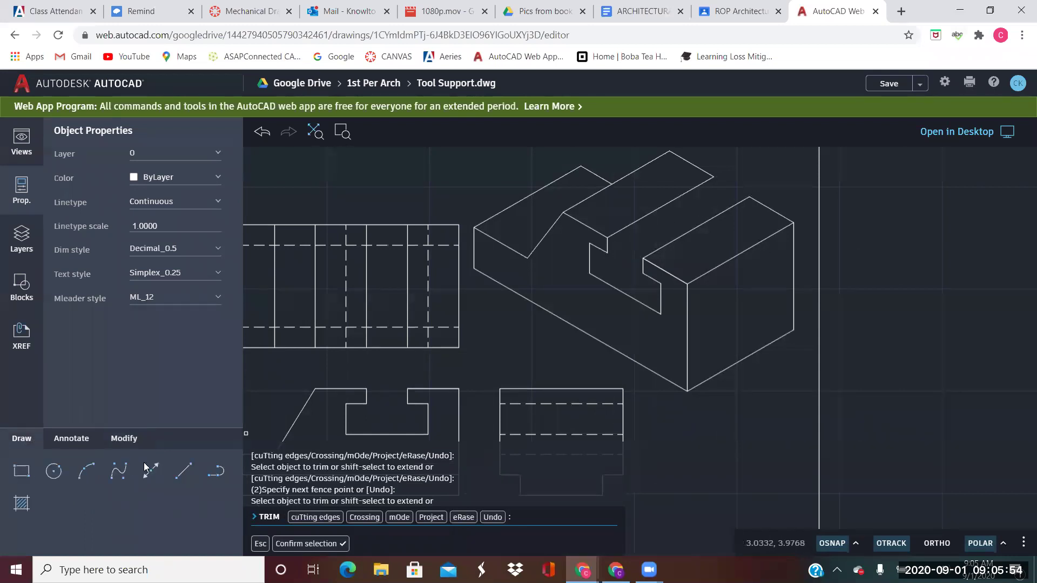
{"action": "left_click", "coordinate": [183, 471]}
{"action": "left_click", "coordinate": [607, 253]}
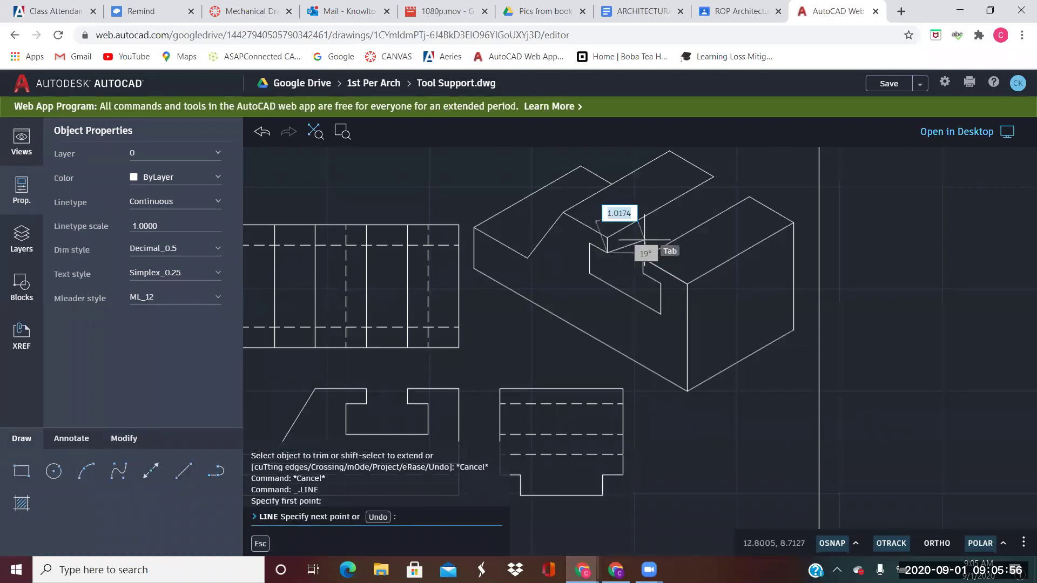
{"action": "type", "text": "3"}
{"action": "key", "text": "Return"}
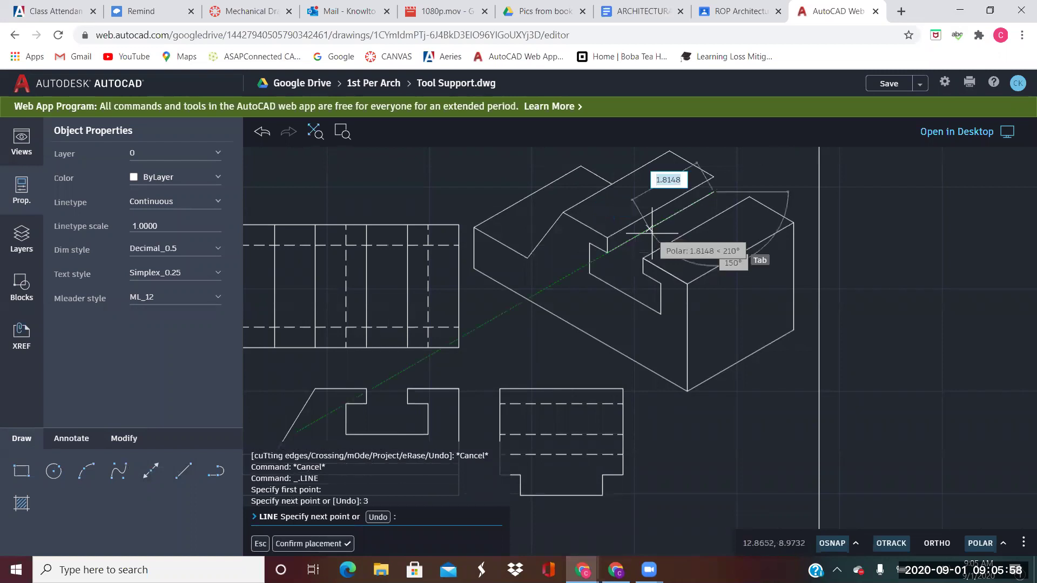
{"action": "left_click", "coordinate": [714, 176]}
{"action": "key", "text": "Return"}
{"action": "key", "text": "Return"}
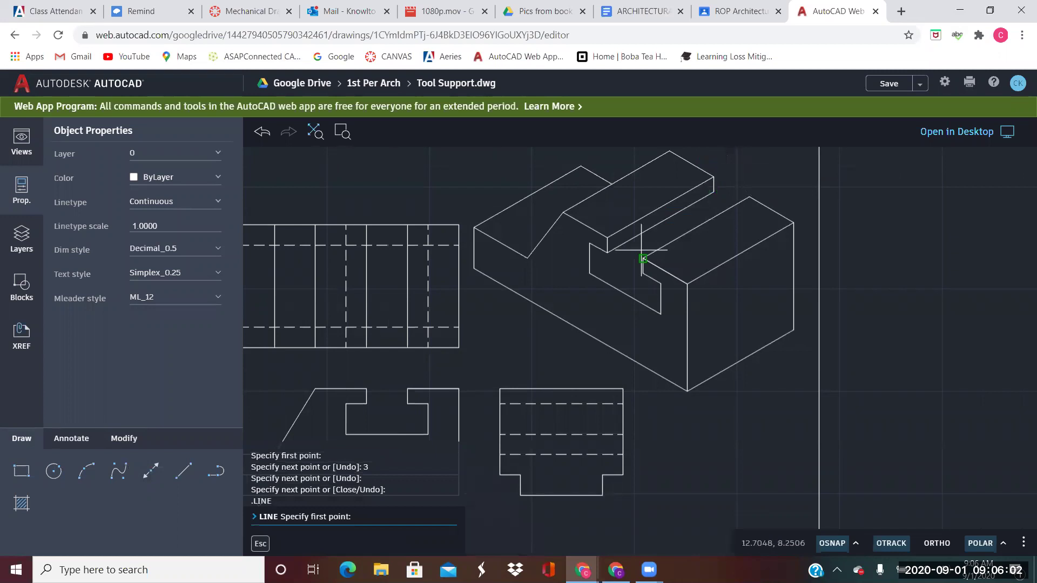
Add a short vertical slot edge and a 30° edge from its endpoint
{"action": "left_click", "coordinate": [590, 273]}
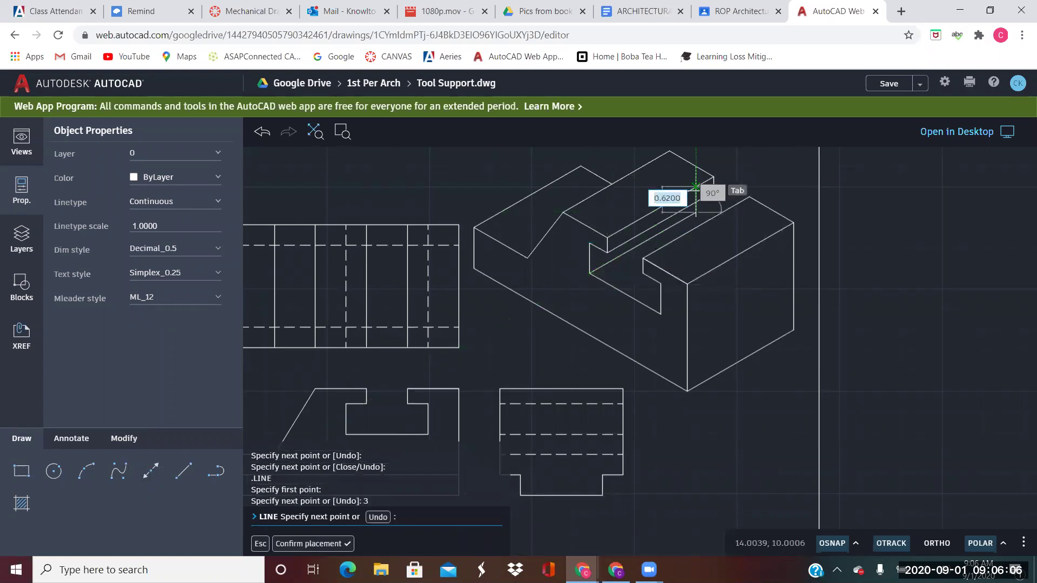
{"action": "left_click", "coordinate": [696, 202]}
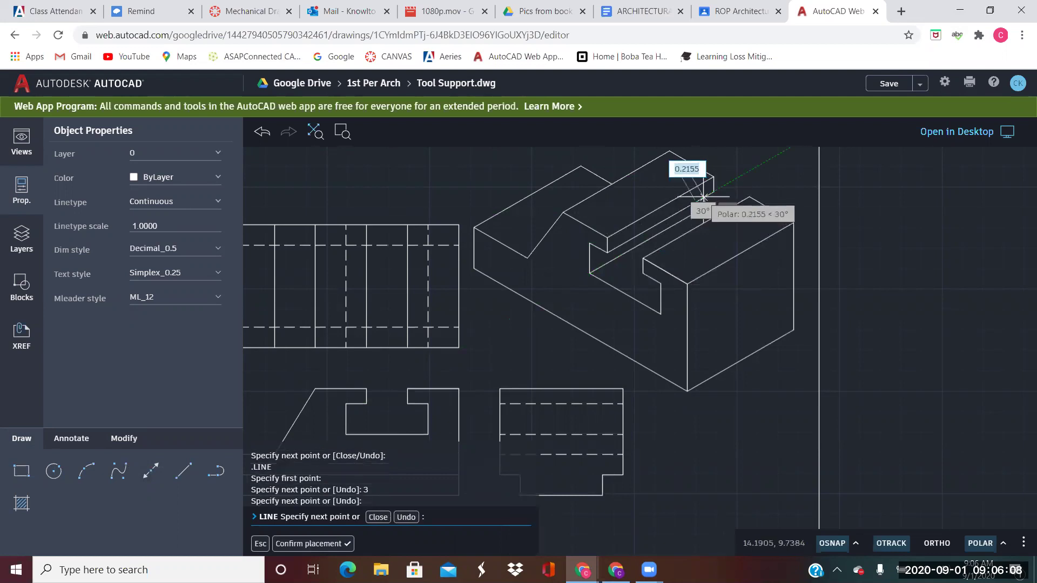
{"action": "key", "text": "Return"}
{"action": "key", "text": "Return"}
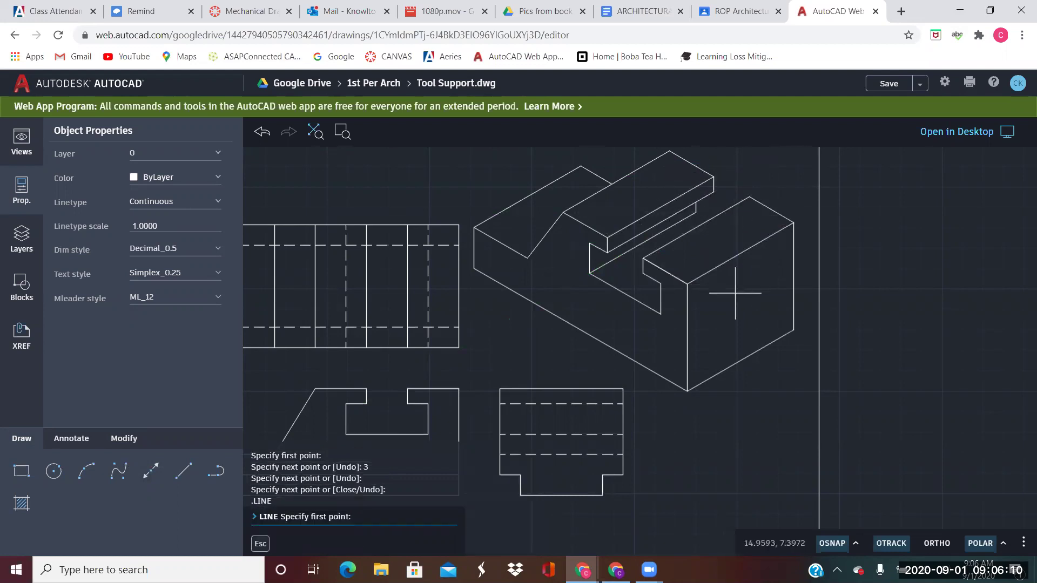
{"action": "left_click", "coordinate": [696, 212]}
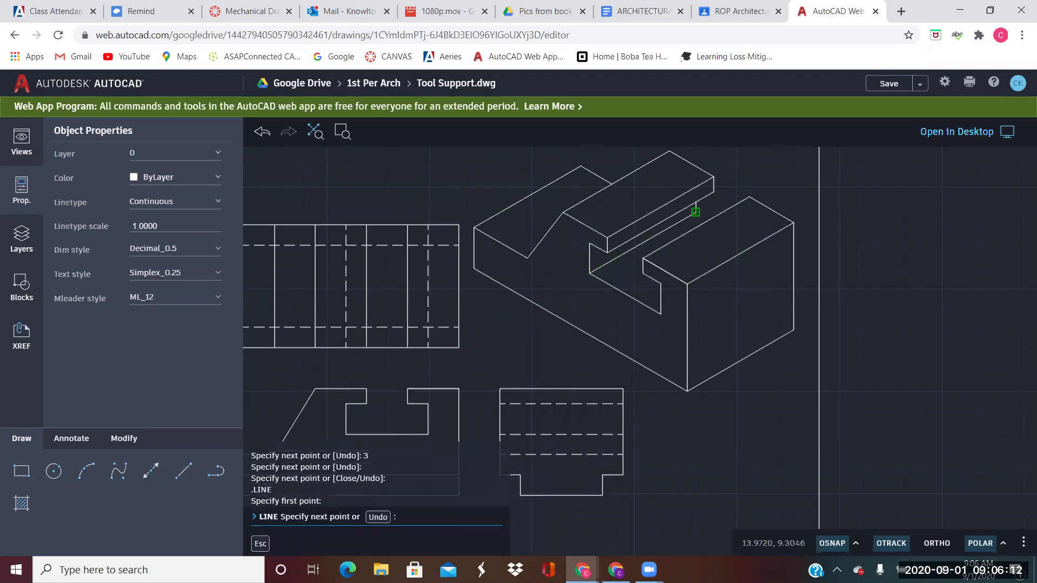
{"action": "left_click", "coordinate": [708, 220]}
{"action": "key", "text": "Return"}
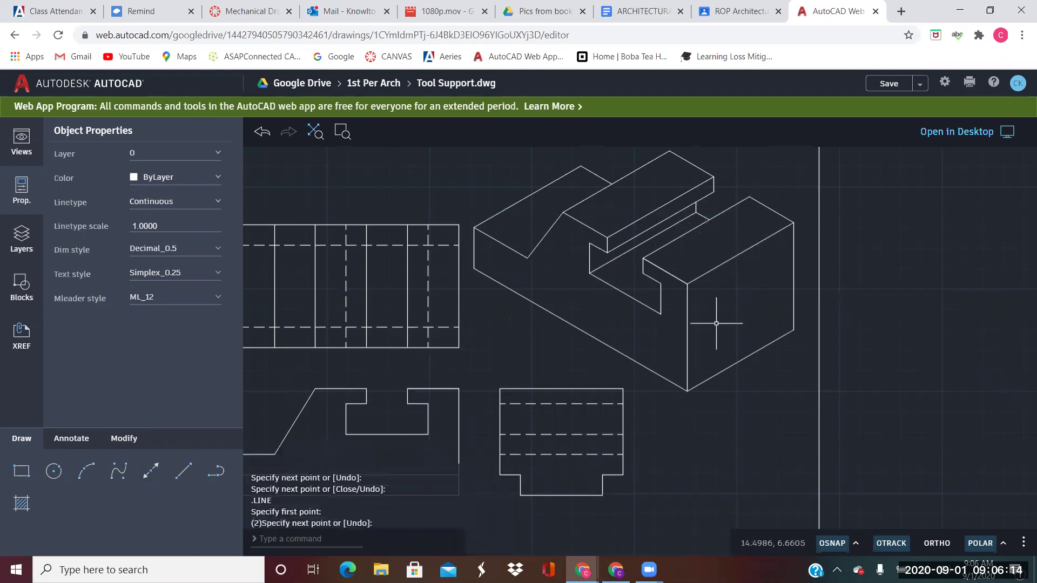
{"action": "scroll", "coordinate": [710, 259], "scroll_direction": "up", "scroll_amount": 1}
{"action": "scroll", "coordinate": [711, 255], "scroll_direction": "down", "scroll_amount": 1}
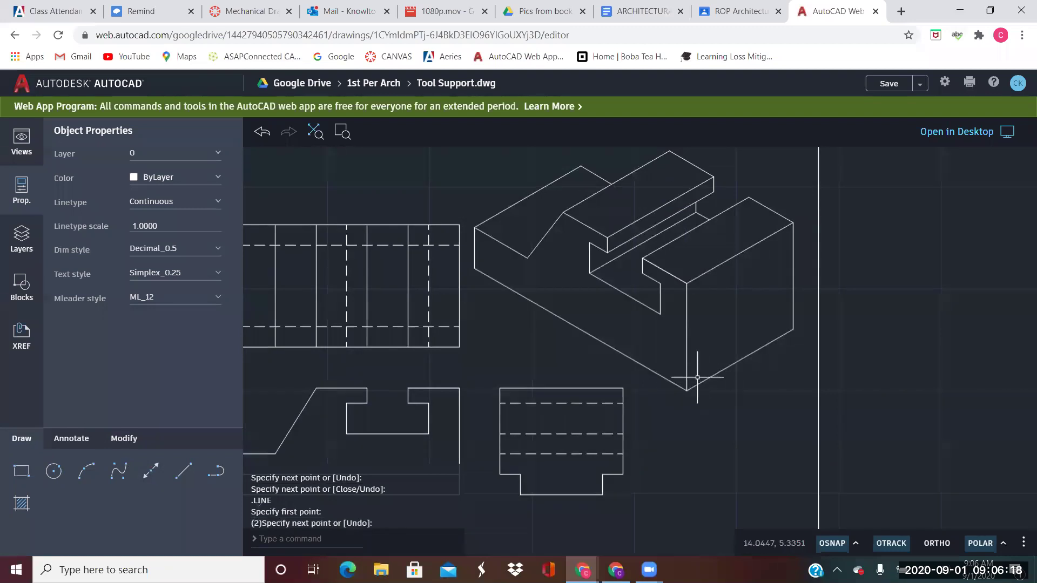
Draw a 0.5 by 0.5 notch at the box's bottom front corner
{"action": "left_click", "coordinate": [183, 471]}
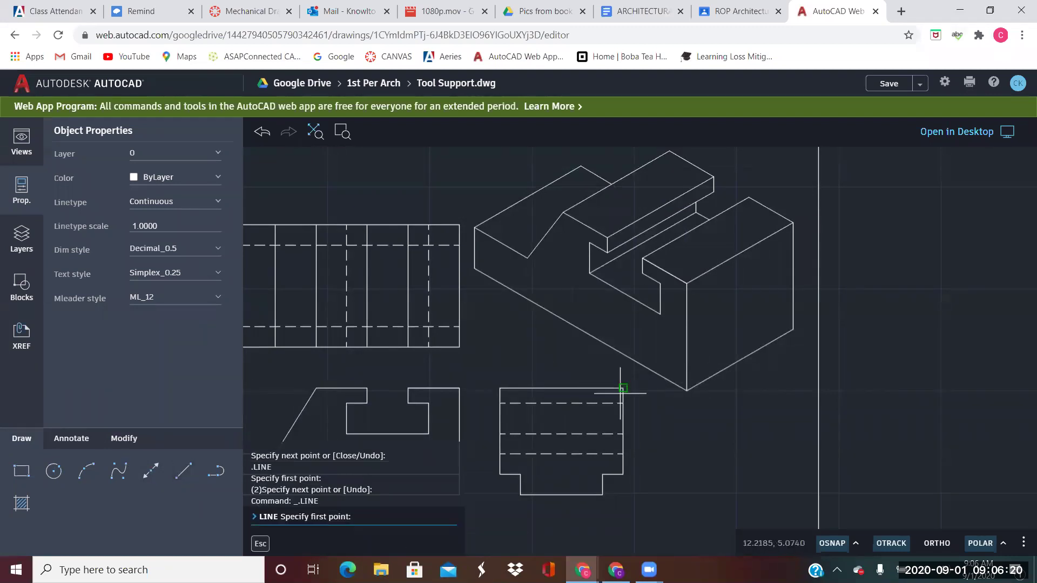
{"action": "left_click", "coordinate": [687, 391]}
{"action": "type", "text": ".5"}
{"action": "key", "text": "Return"}
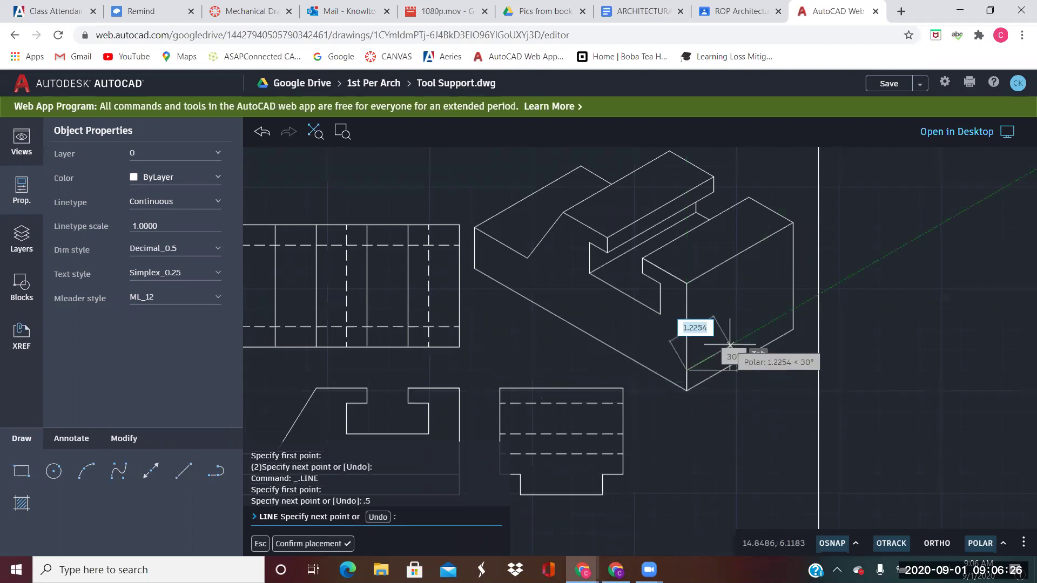
{"action": "key", "text": "BackSpace"}
{"action": "type", "text": ".5"}
{"action": "key", "text": "Return"}
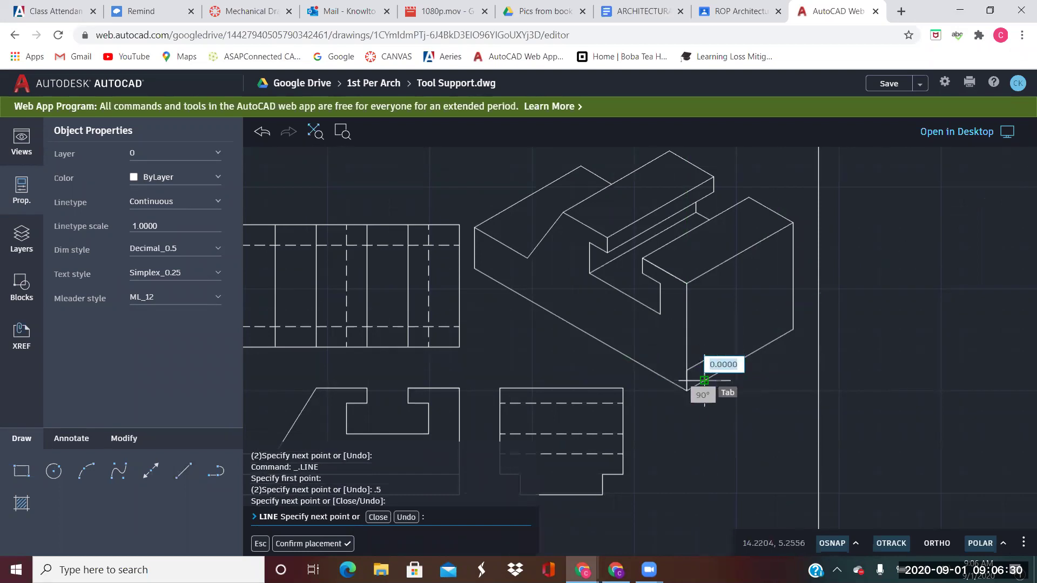
{"action": "key", "text": "Return"}
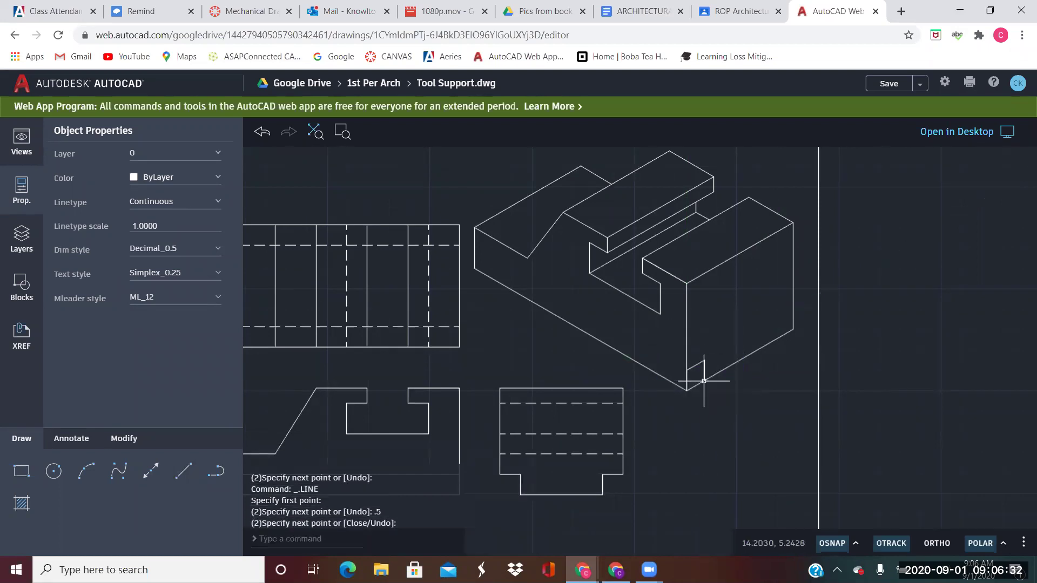
Draw a matching 0.5 by 0.5 notch at the lower right corner
{"action": "key", "text": "Return"}
{"action": "left_click", "coordinate": [793, 330]}
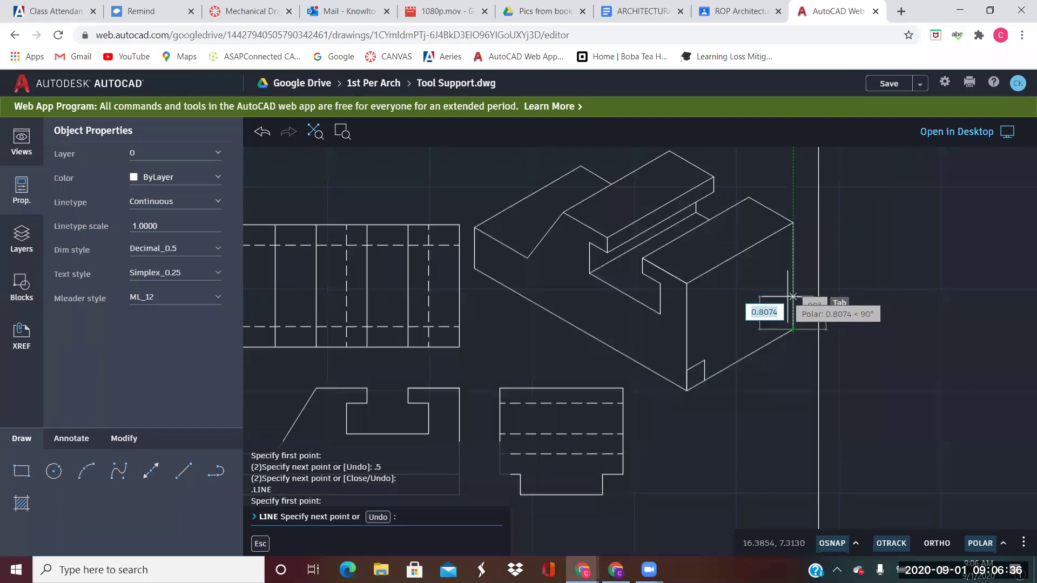
{"action": "type", "text": ".5"}
{"action": "key", "text": "Return"}
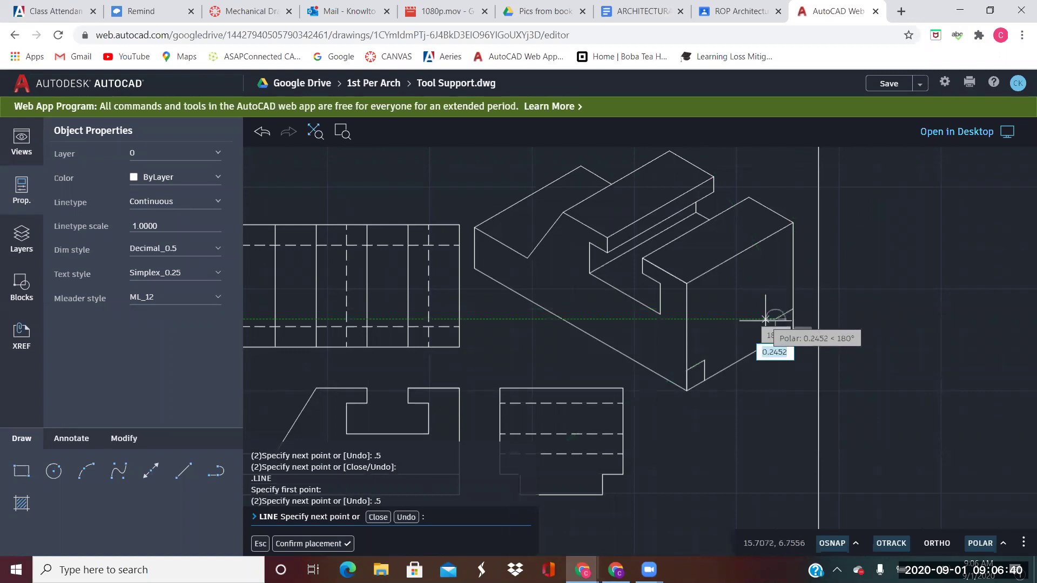
{"action": "key", "text": "Return"}
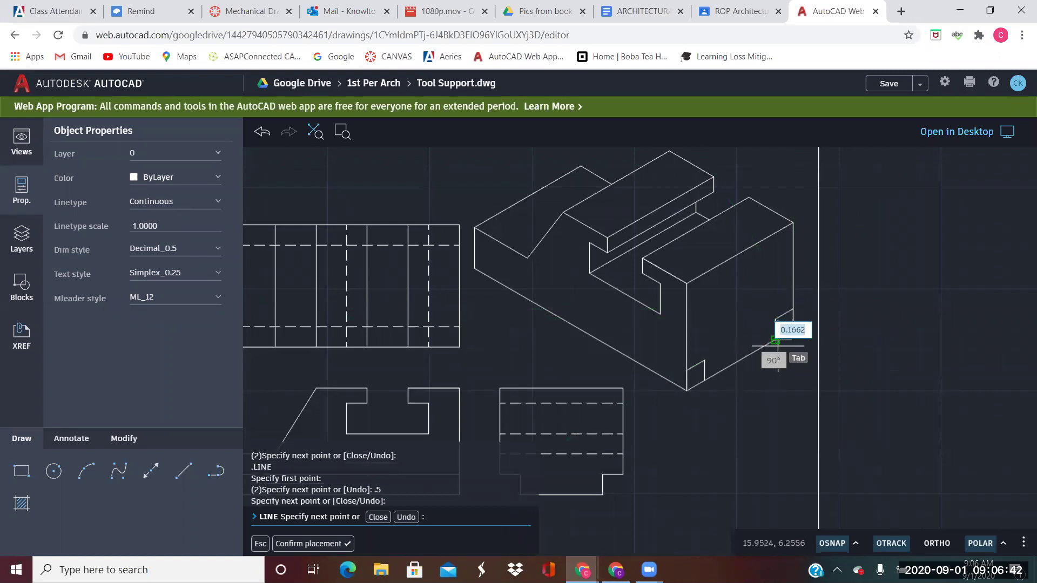
{"action": "key", "text": "Return"}
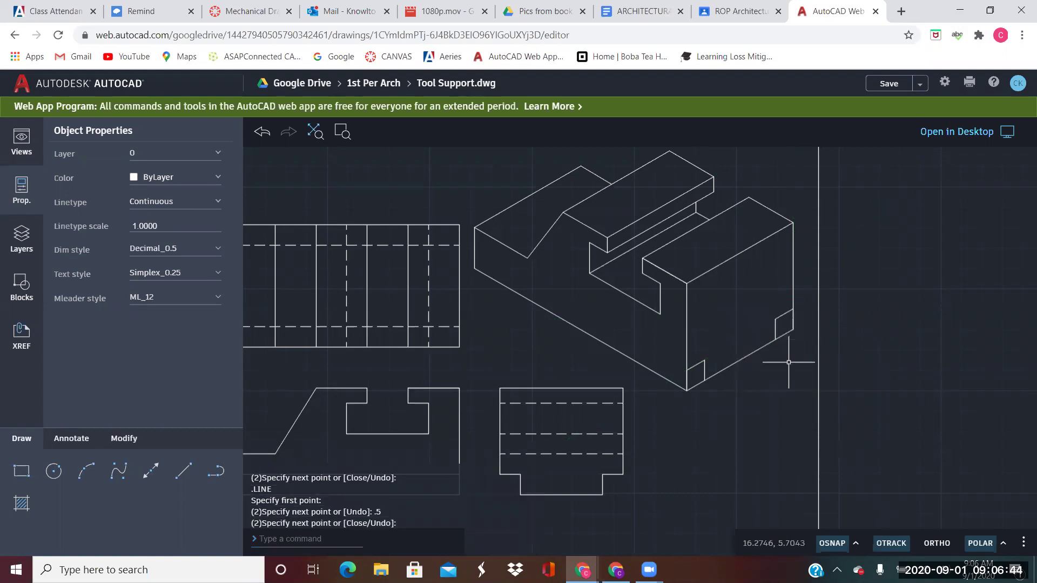
{"action": "key", "text": "Return"}
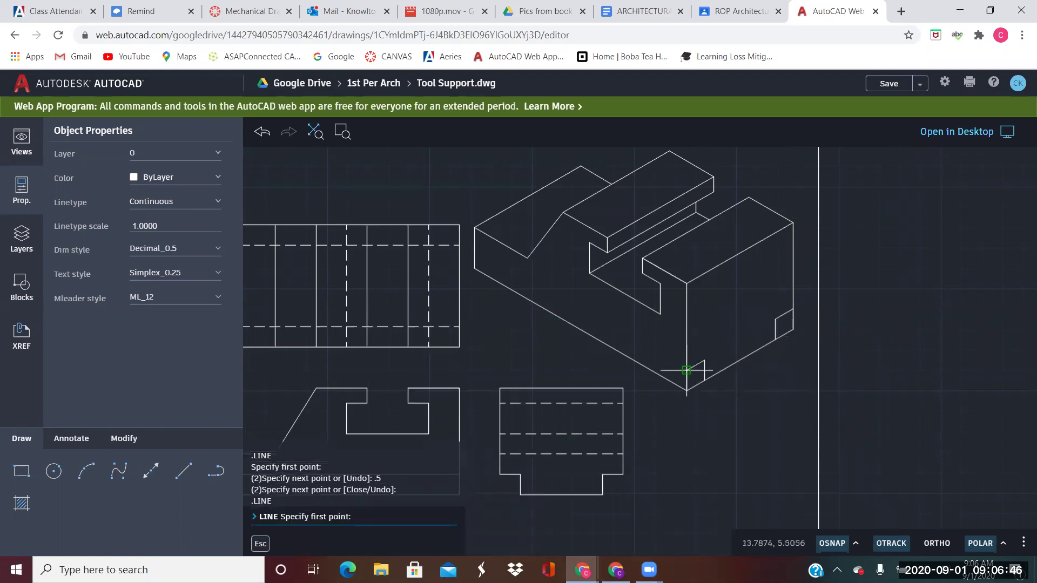
{"action": "left_click", "coordinate": [686, 371]}
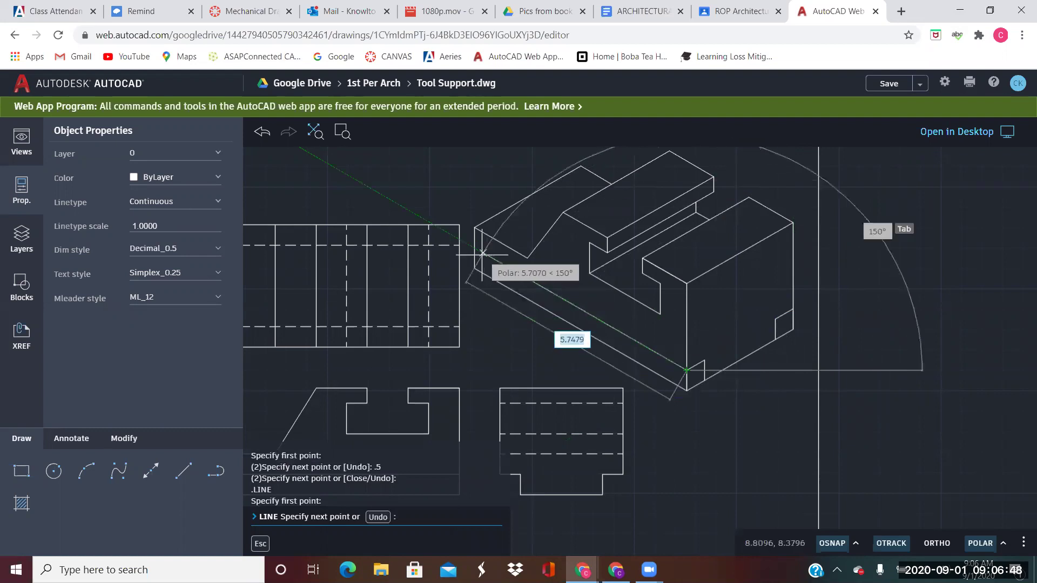
{"action": "key", "text": "Escape"}
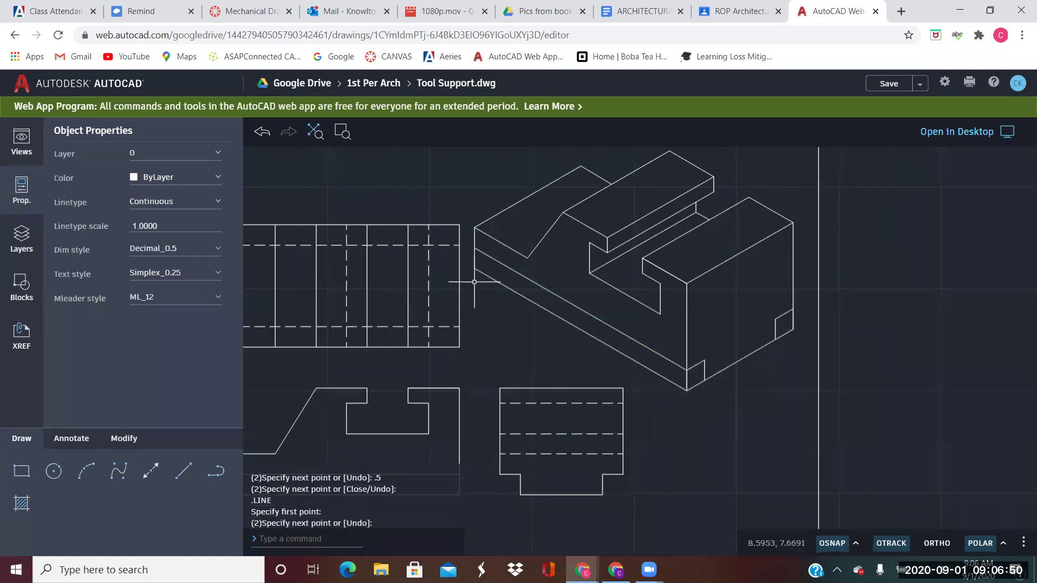
Trim the leftover lines at the bottom front and right corner notches
{"action": "left_click", "coordinate": [133, 439]}
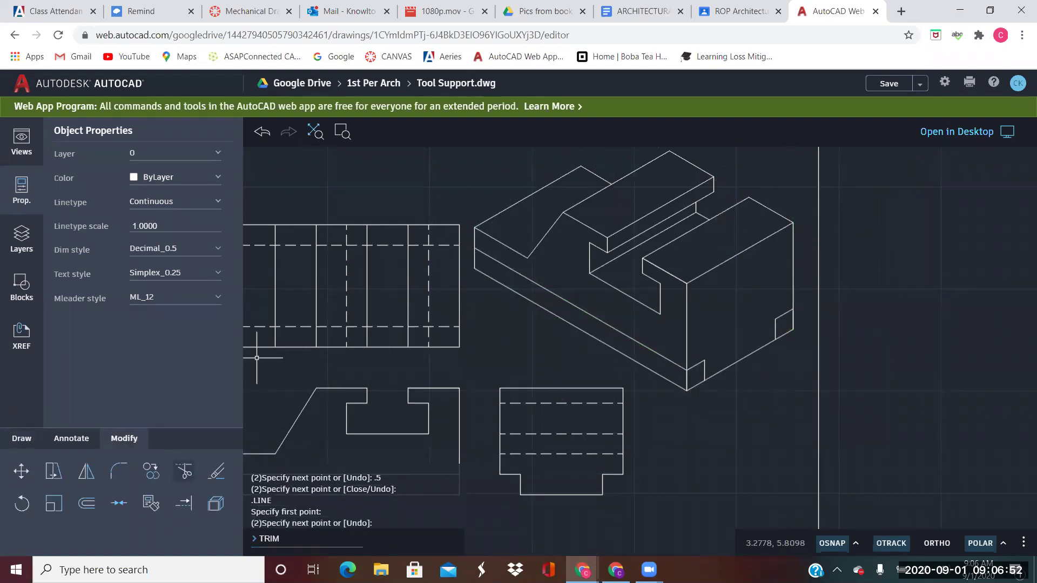
{"action": "left_click", "coordinate": [184, 471]}
{"action": "left_click", "coordinate": [697, 411]}
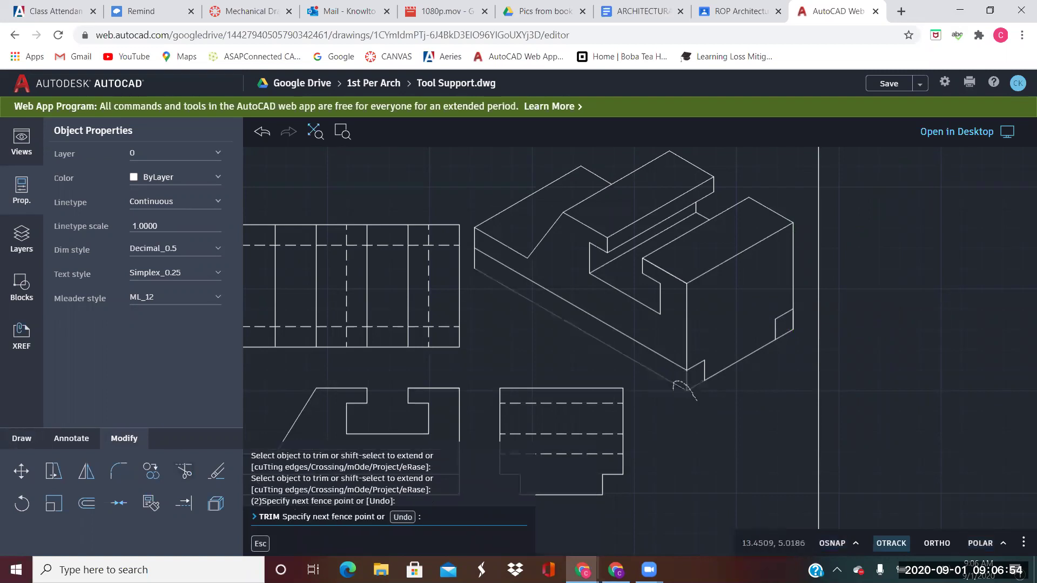
{"action": "left_click", "coordinate": [801, 321]}
{"action": "left_click", "coordinate": [772, 324]}
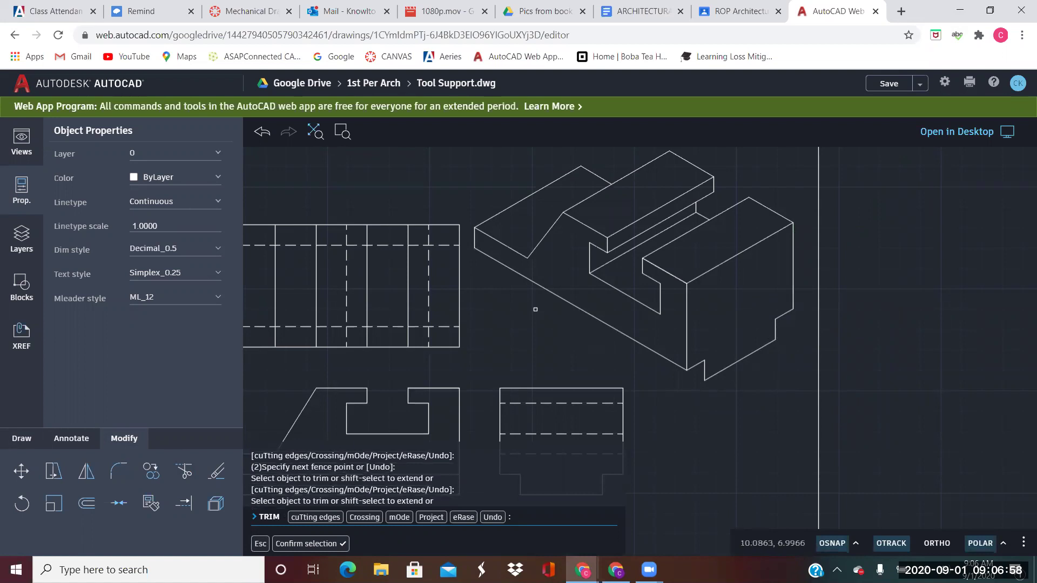
{"action": "scroll", "coordinate": [613, 336], "scroll_direction": "down", "scroll_amount": 2}
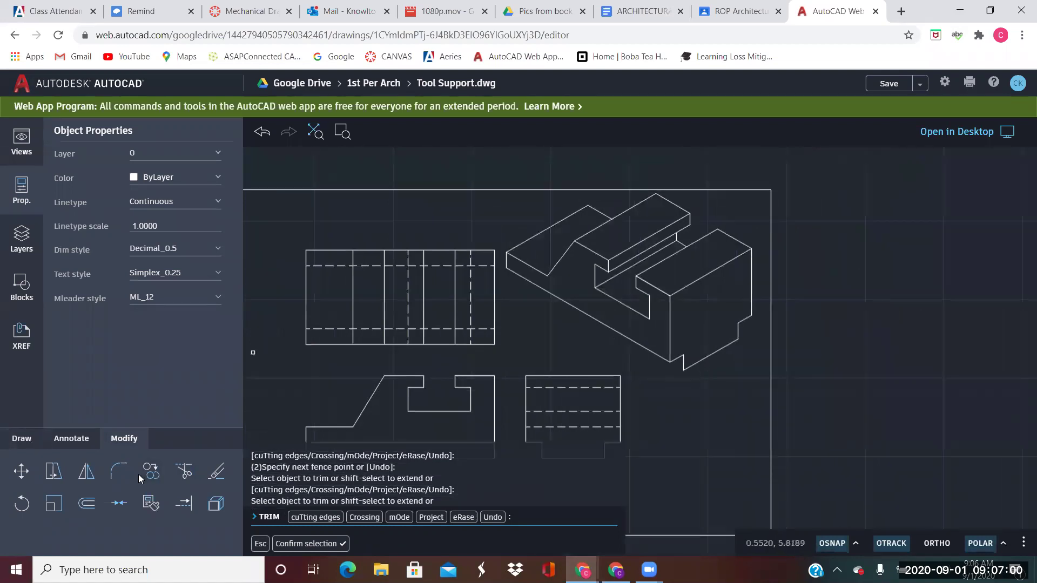
Draw a short sloping edge that closes the bottom notch
{"action": "left_click", "coordinate": [24, 438]}
{"action": "left_click", "coordinate": [183, 471]}
{"action": "scroll", "coordinate": [690, 391], "scroll_direction": "up", "scroll_amount": 3}
{"action": "left_click", "coordinate": [675, 344]}
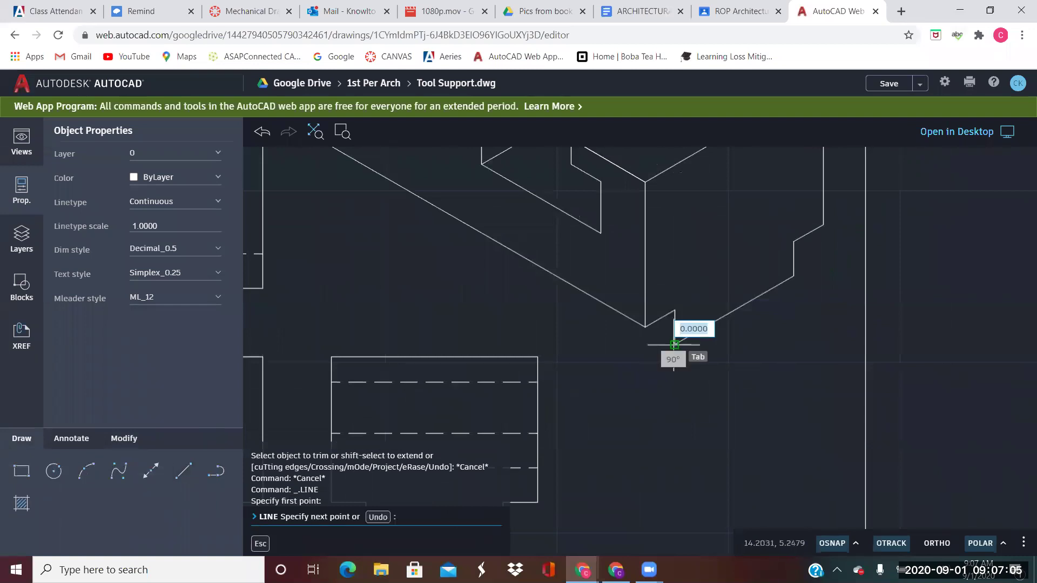
{"action": "left_click", "coordinate": [645, 327]}
{"action": "key", "text": "Return"}
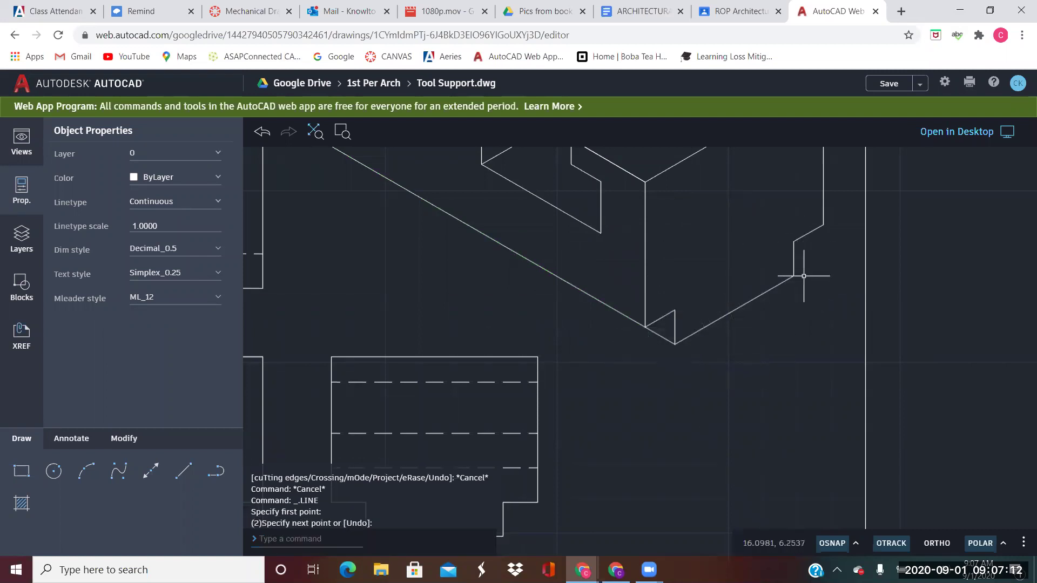
Zoom out and pan so the bordered Tool Support sheet is centered
{"action": "scroll", "coordinate": [712, 334], "scroll_direction": "down", "scroll_amount": 6}
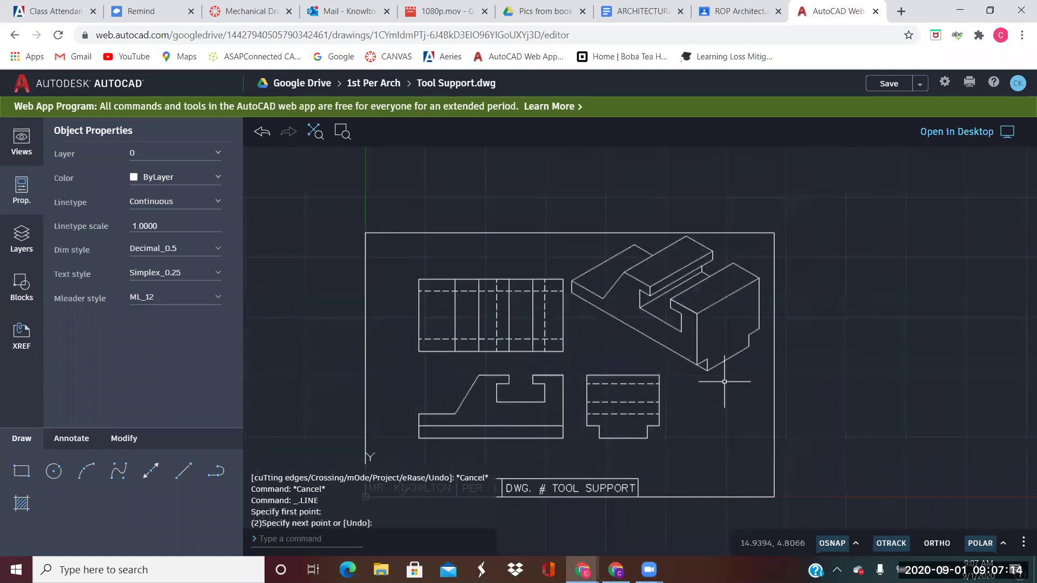
{"action": "middle_click_drag", "start_coordinate": [749, 346], "coordinate": [759, 333]}
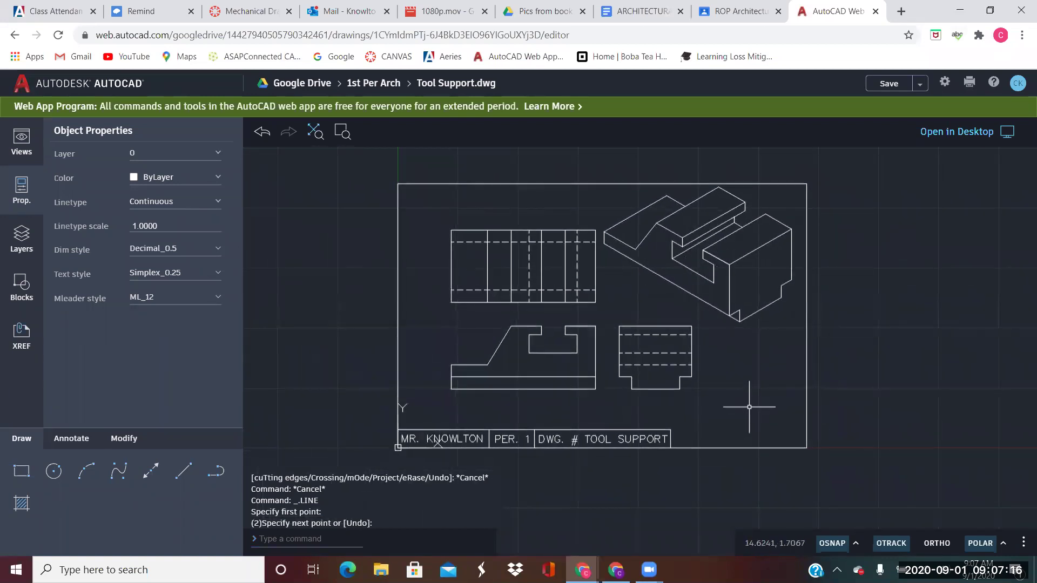